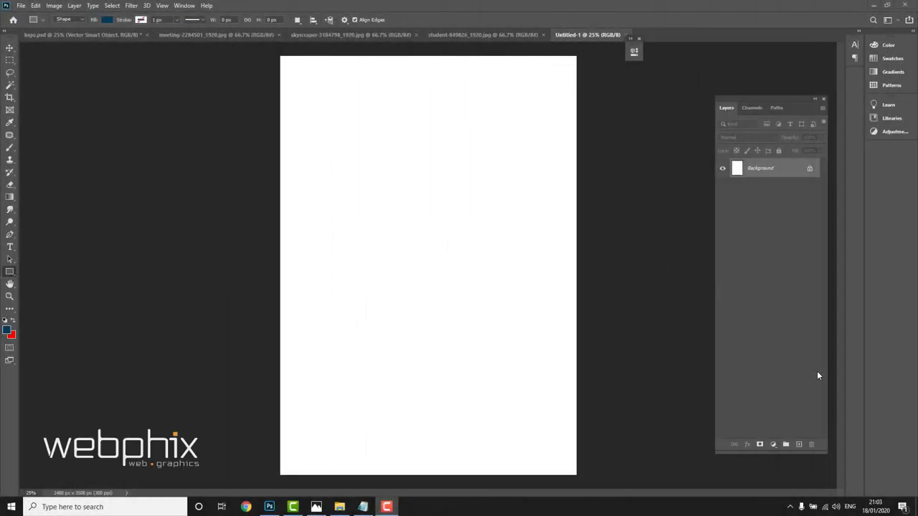
- Set the Rectangle Tool's shape fill to a light-blue swatch from the CMYK group
click(107, 20)
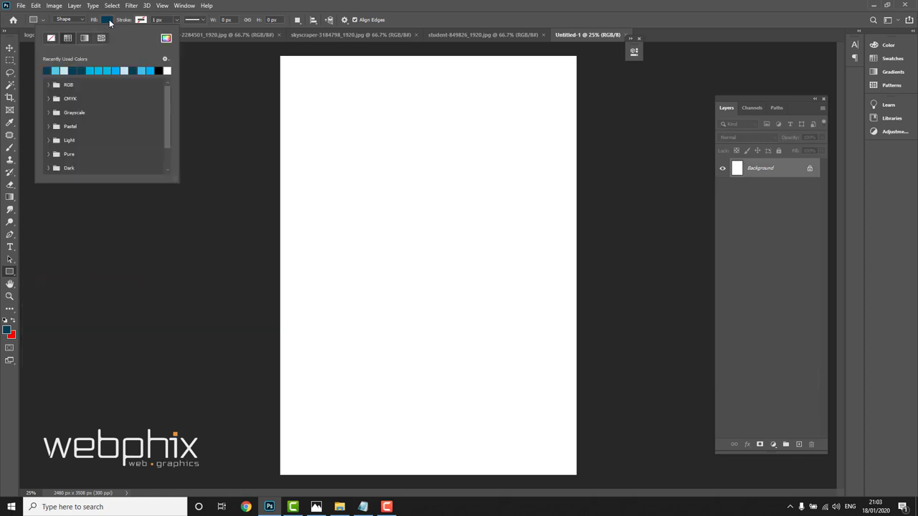
click(107, 20)
click(108, 20)
click(48, 98)
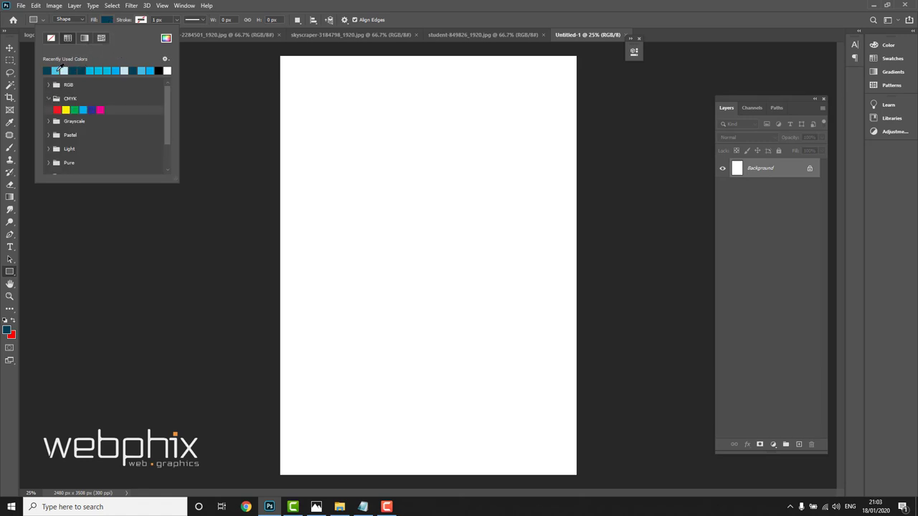
click(62, 70)
click(9, 48)
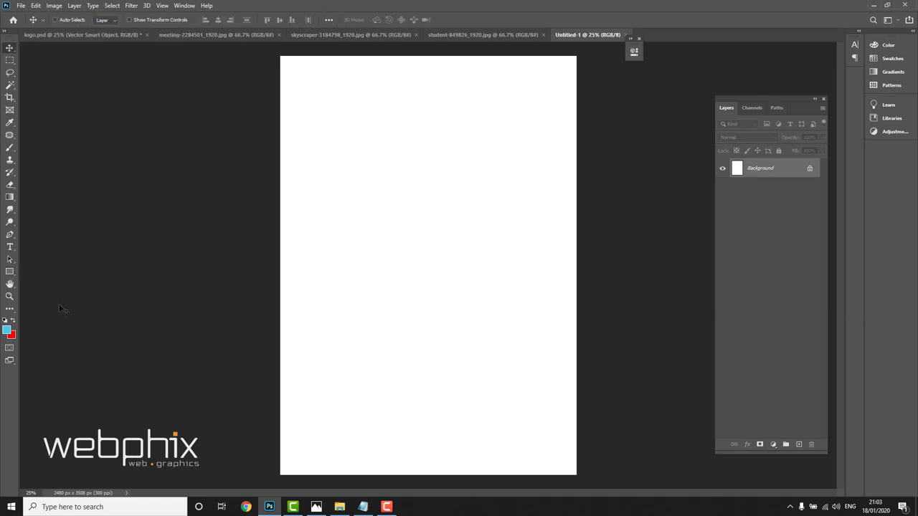
- Draw a square shape in the upper-left part of the page
click(10, 272)
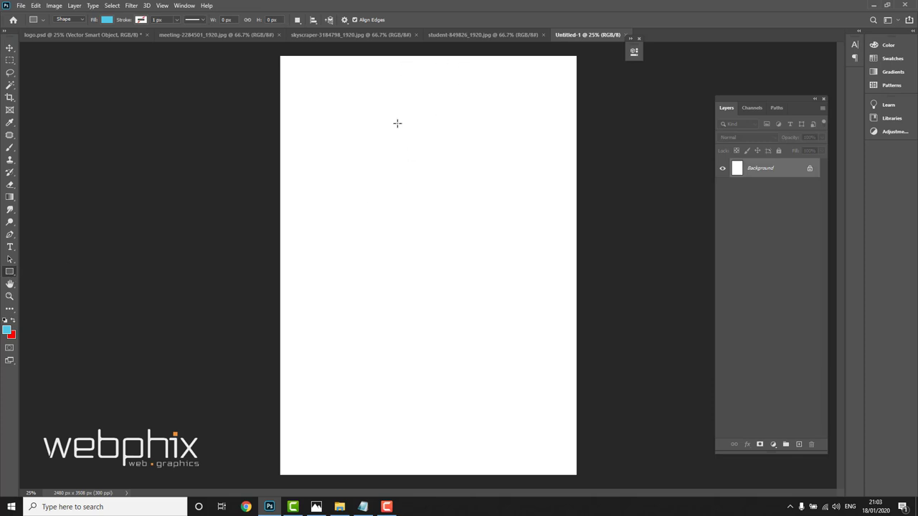
drag(351, 206, 435, 276)
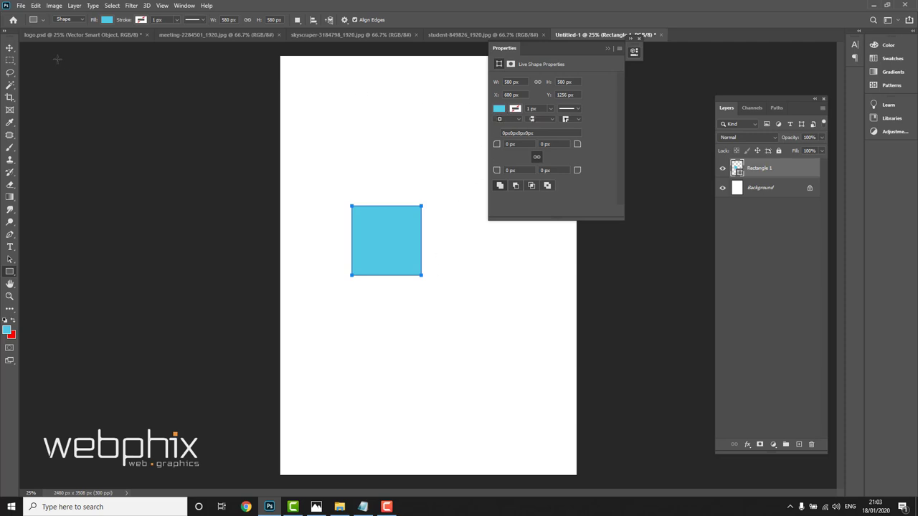
click(11, 47)
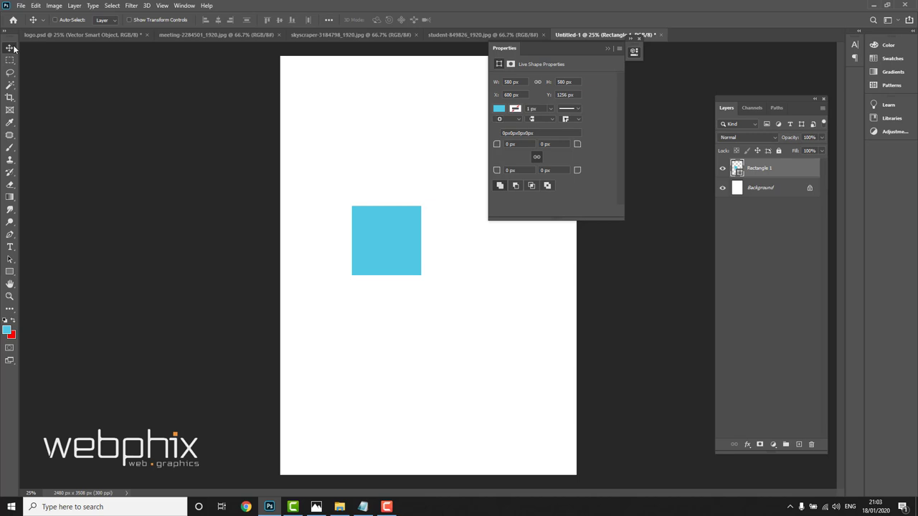
click(609, 49)
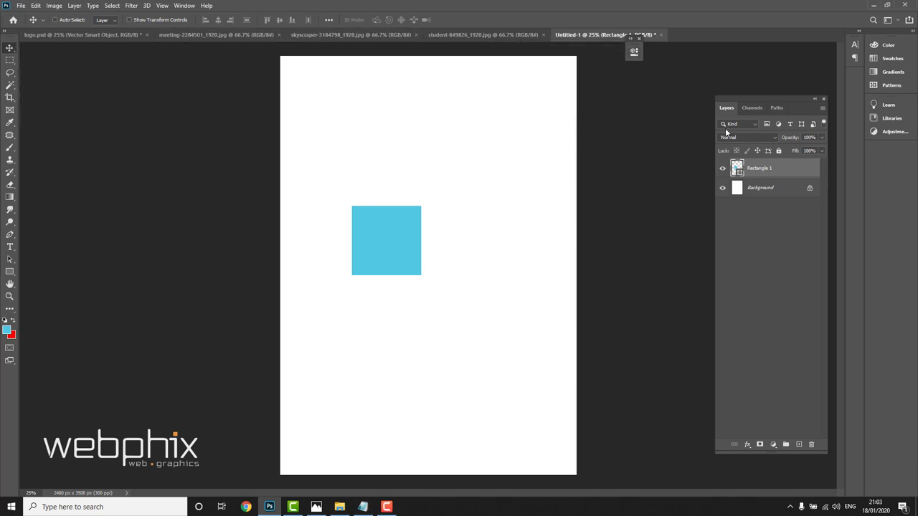
- Recolour the square's fill to dark navy, CMYK 97/69/46/36
double_click(737, 169)
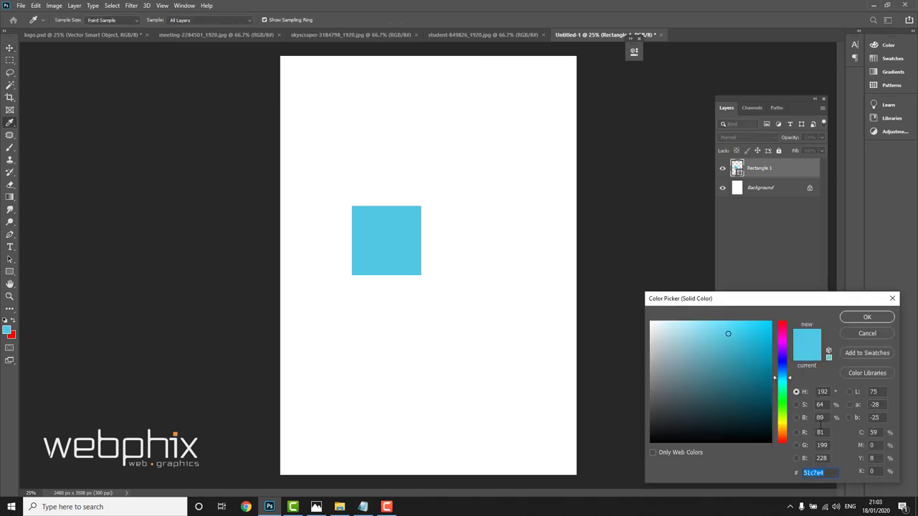
click(874, 433)
text(97)
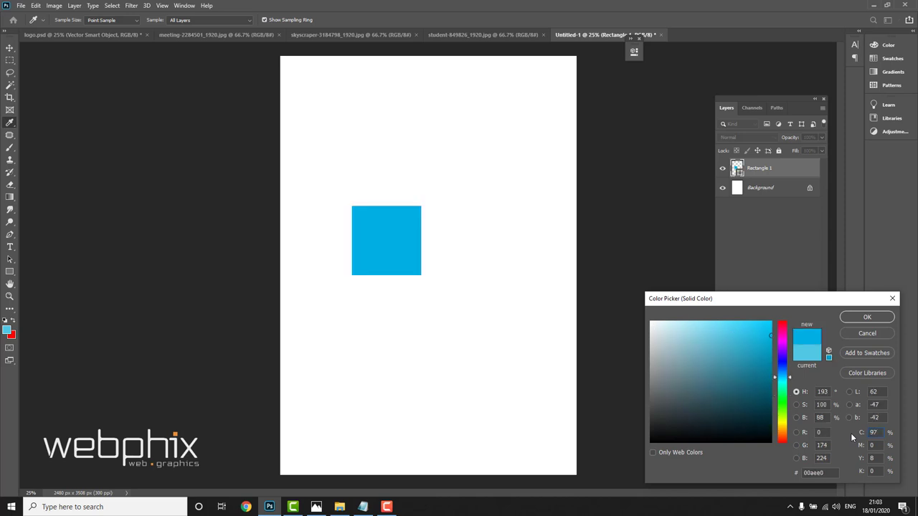
key(Tab)
text(69)
text(46)
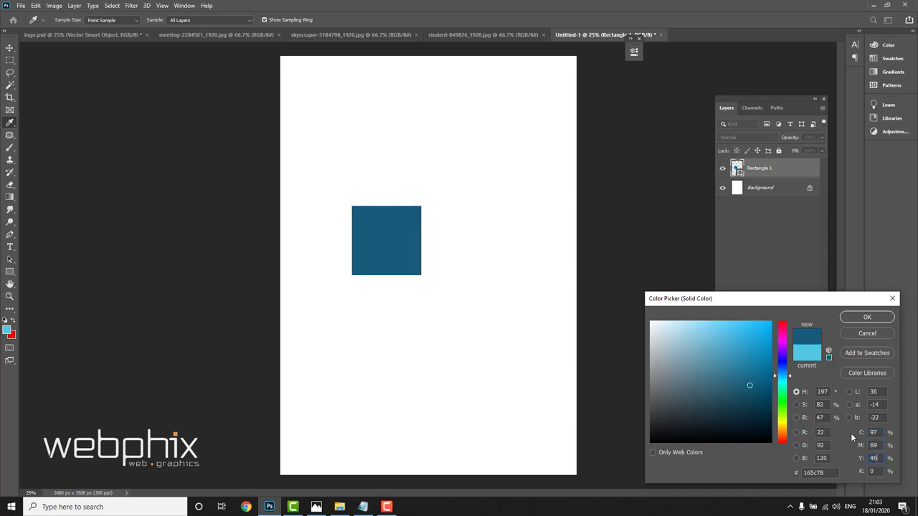
key(Tab)
text(36)
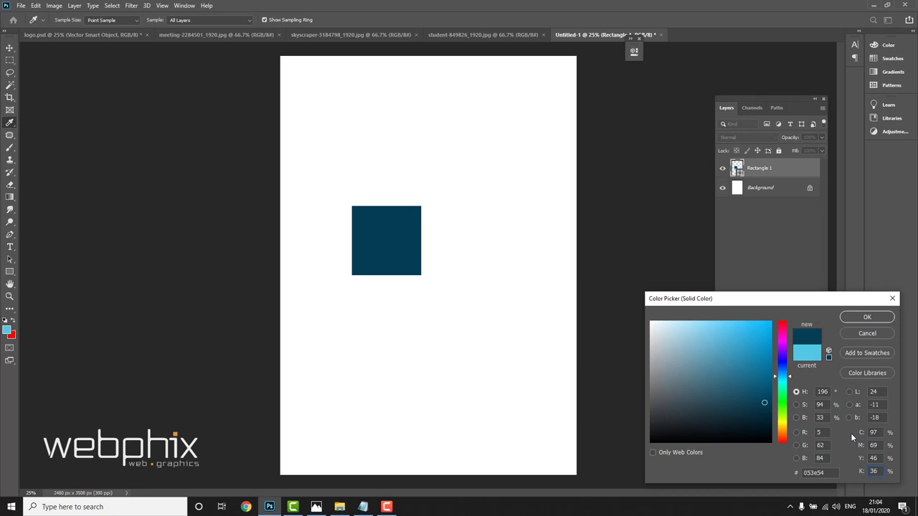
key(Return)
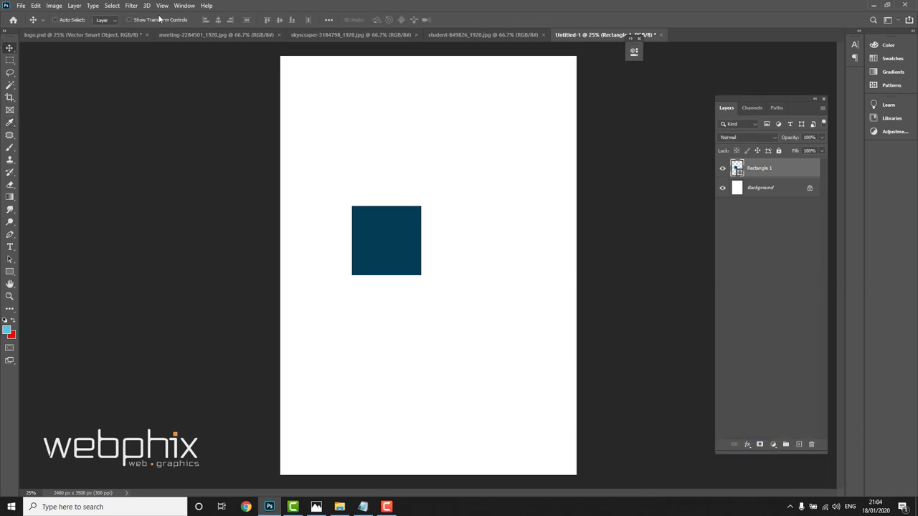
- Rotate the square 45° into a diamond, enlarge it and snap it to the lower-left edge
click(159, 20)
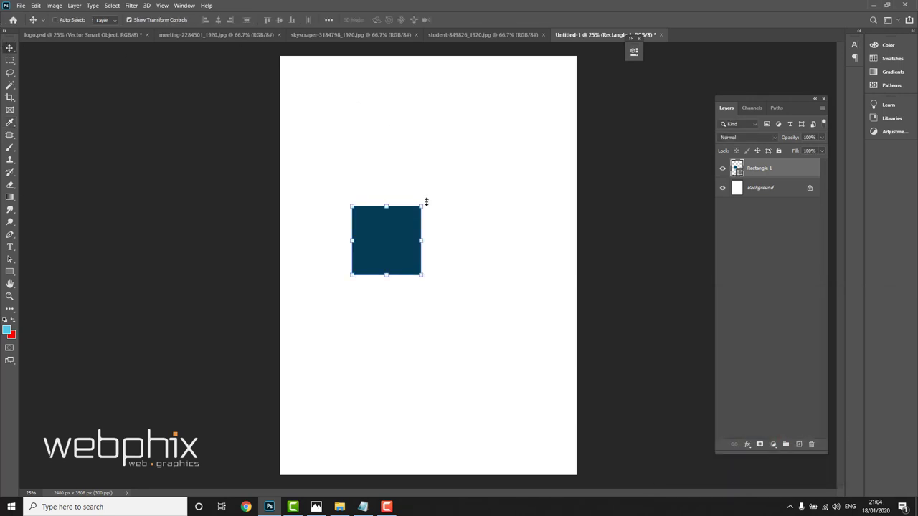
drag(443, 203, 477, 262)
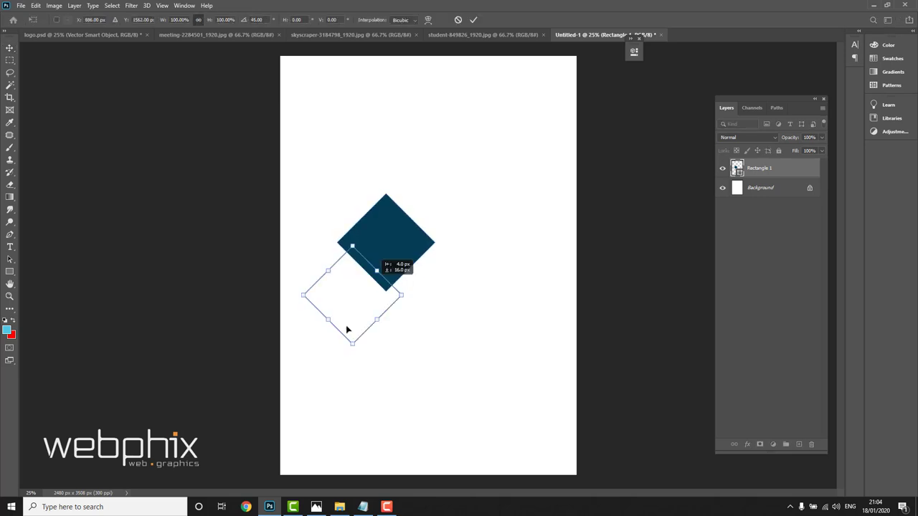
mouse_move(401, 248)
mouse_down()
mouse_move(305, 371)
mouse_move(393, 442)
mouse_up()
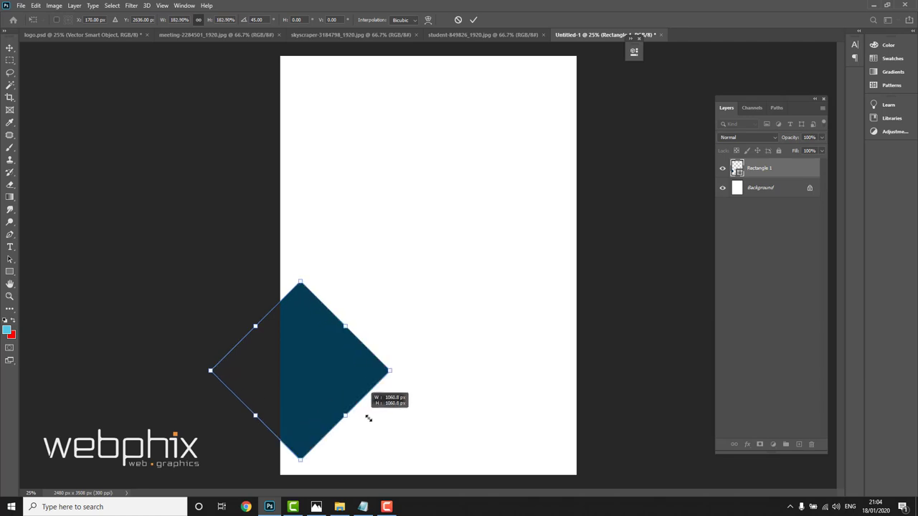
drag(334, 411, 316, 415)
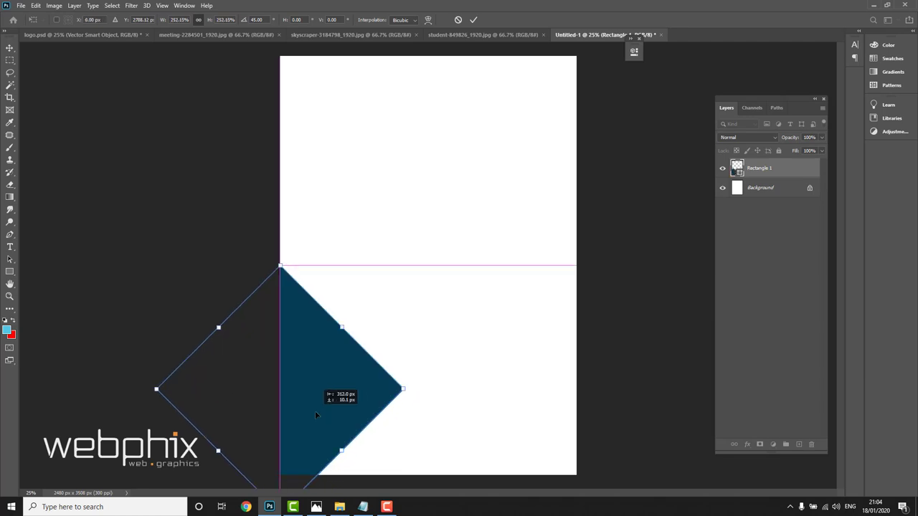
drag(315, 411, 315, 411)
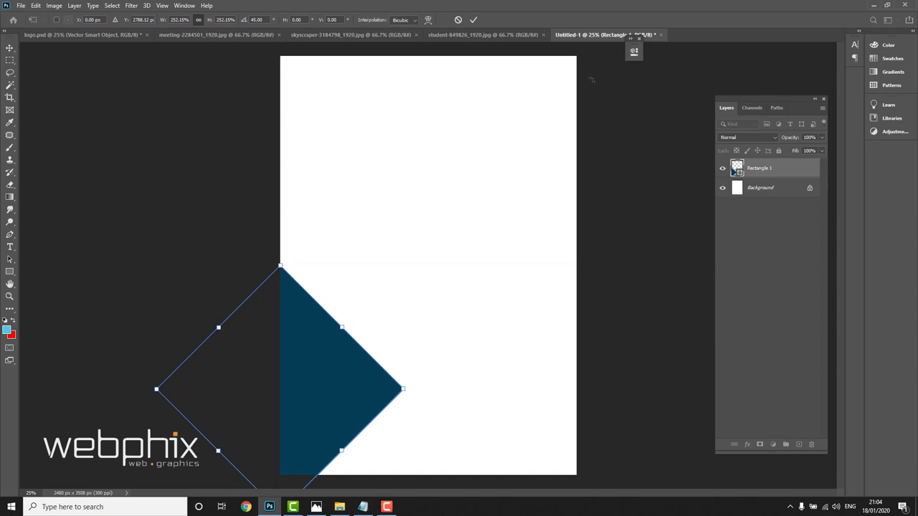
click(472, 20)
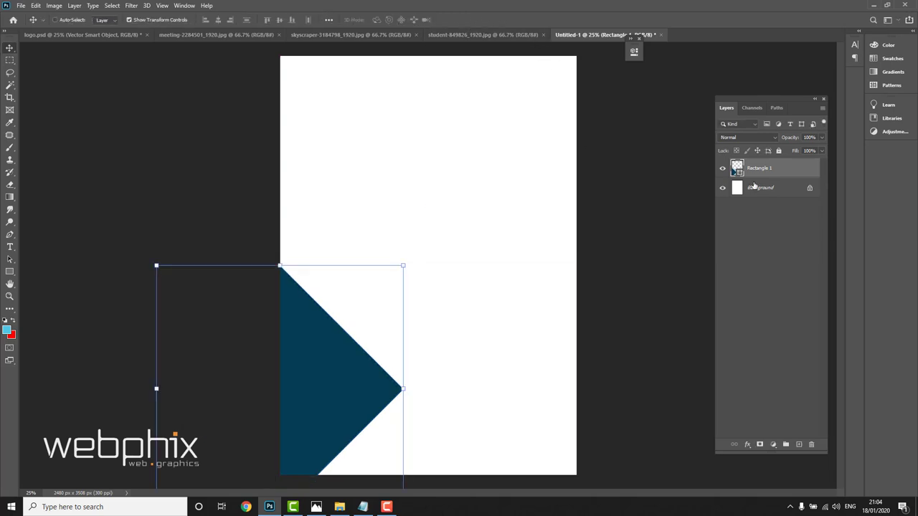
- Duplicate the diamond, move the copy to the right edge and scale it to 156%
drag(753, 185, 799, 443)
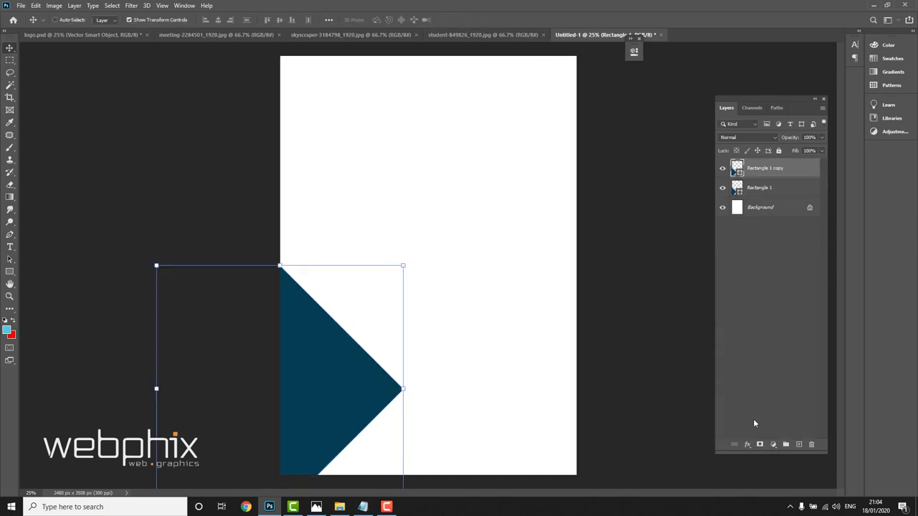
mouse_move(341, 396)
mouse_down()
mouse_move(474, 406)
mouse_move(547, 390)
mouse_up()
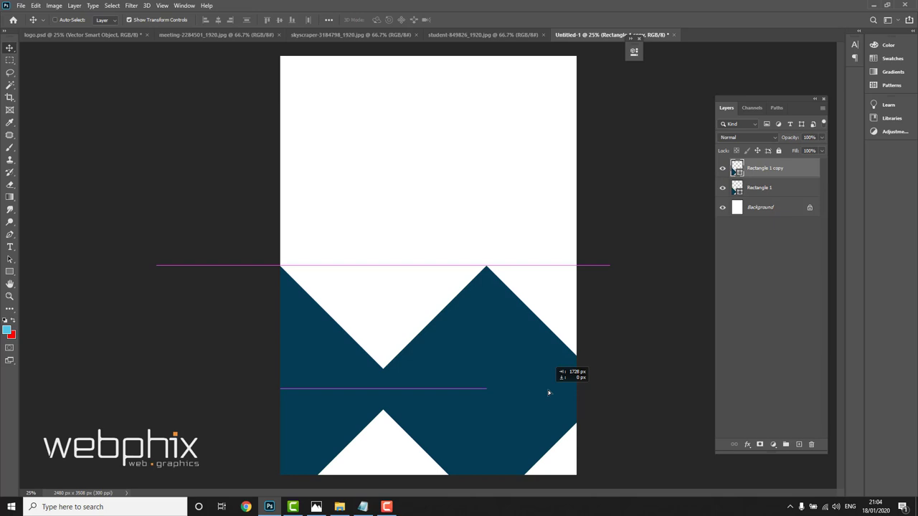
drag(549, 392, 572, 393)
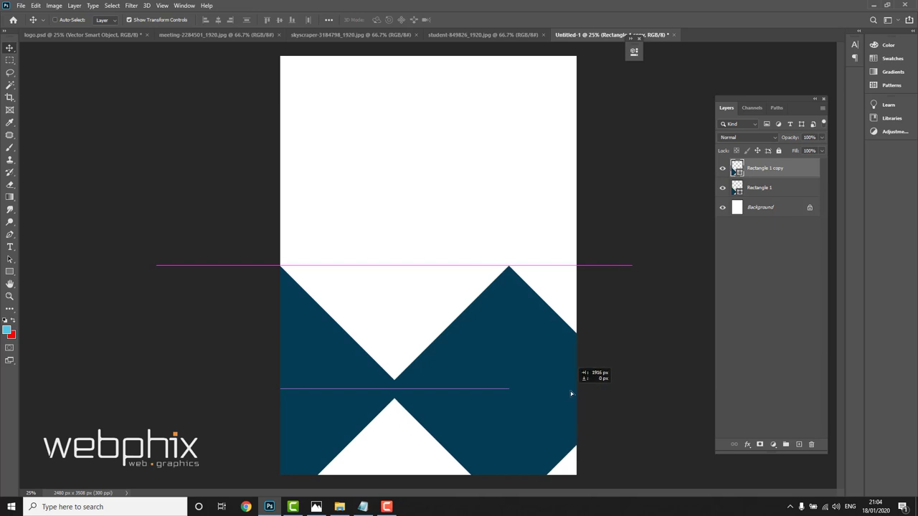
key(ctrl+t)
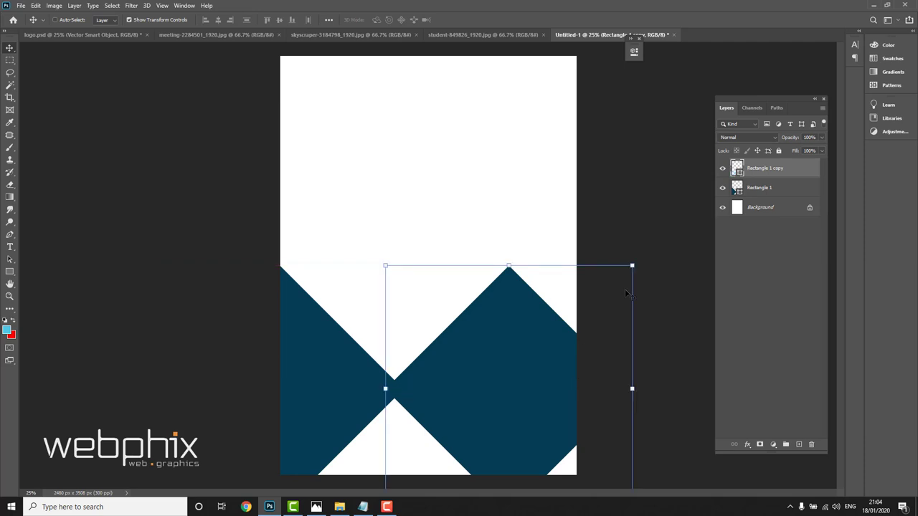
mouse_move(699, 224)
mouse_down()
mouse_move(543, 375)
mouse_move(491, 465)
mouse_move(513, 451)
mouse_move(497, 438)
mouse_up()
key(ctrl+z)
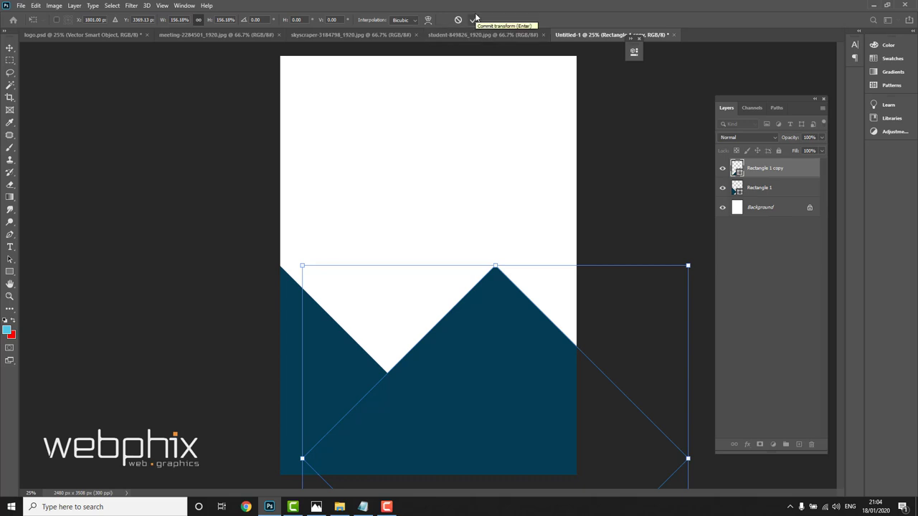
click(474, 15)
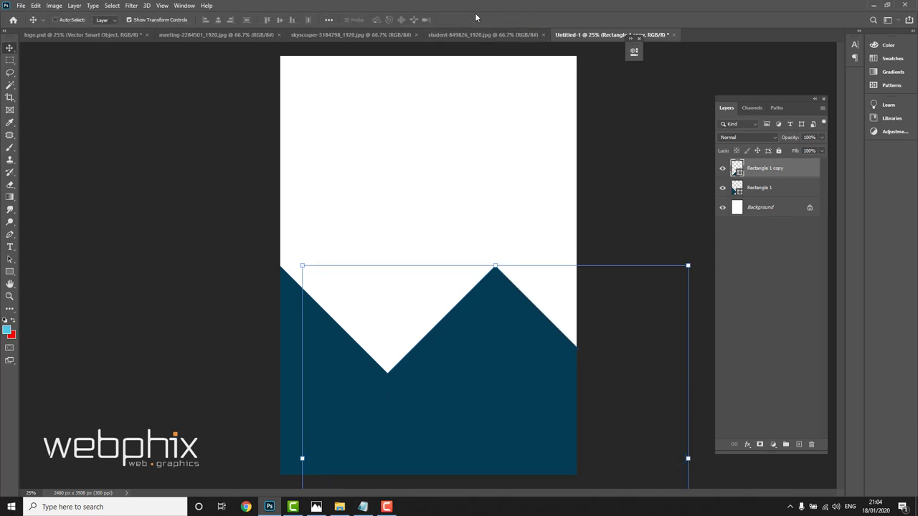
click(154, 20)
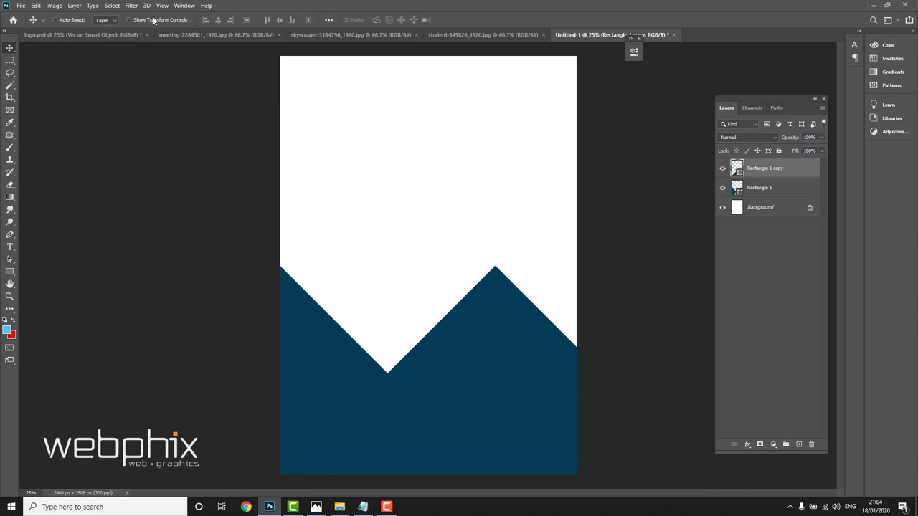
- Draw a small square near the top centre of the page
click(9, 272)
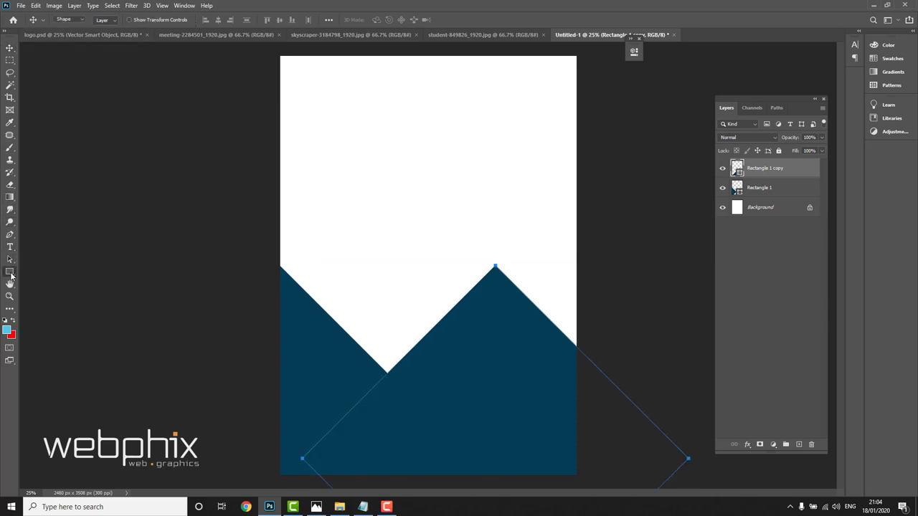
drag(388, 87, 430, 131)
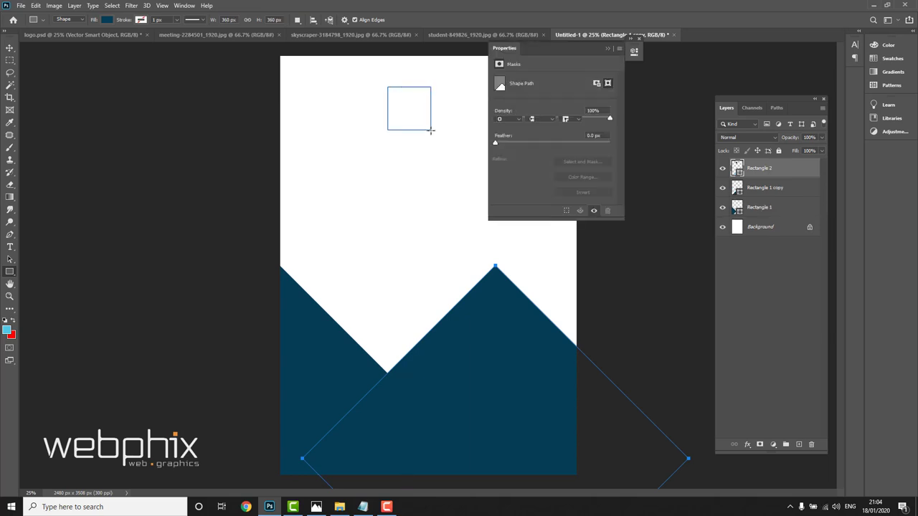
click(609, 50)
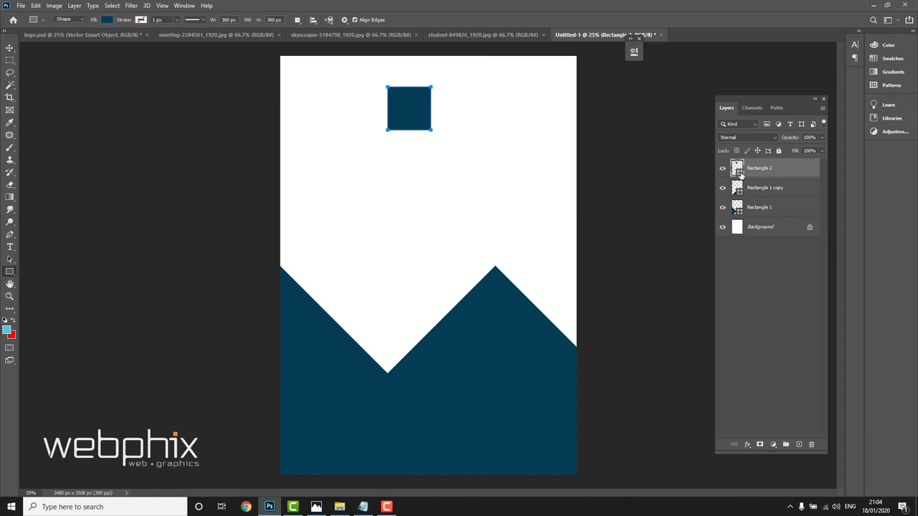
- Recolour the small square light blue, CMYK 22/0/4/0
double_click(738, 169)
click(875, 433)
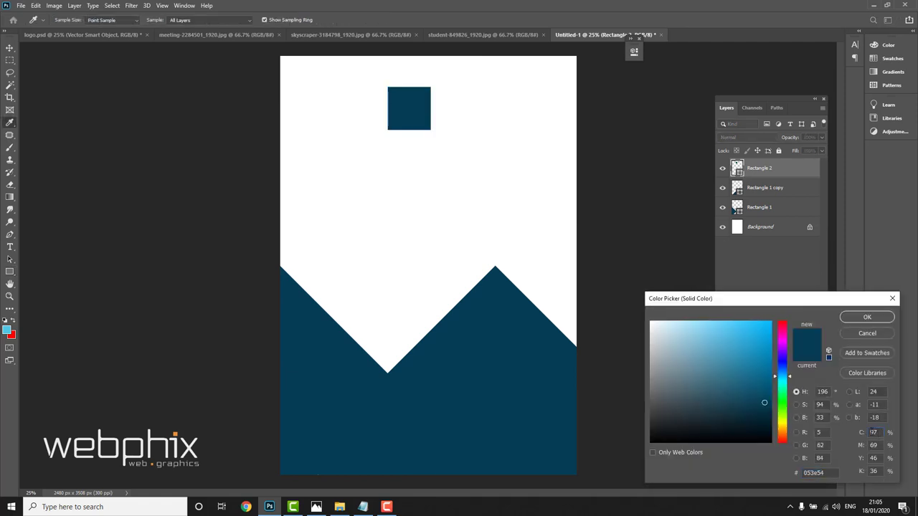
text(22)
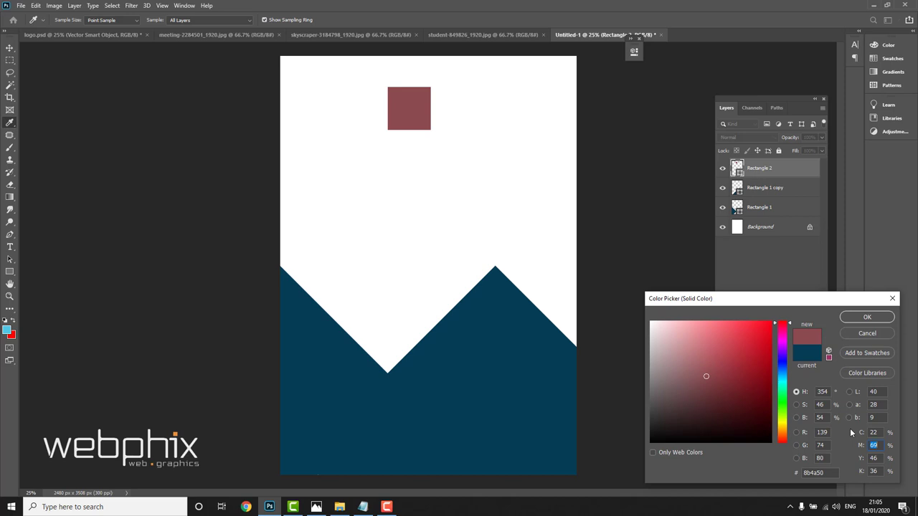
text(0)
key(Tab)
text(4)
key(Tab)
text(0)
key(Return)
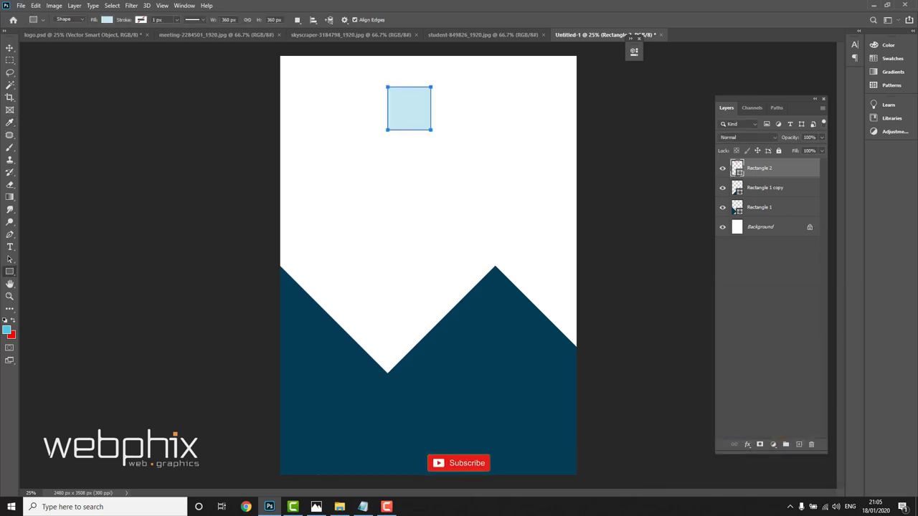
- Rotate the light-blue square 45° and push it up against the top edge
click(15, 46)
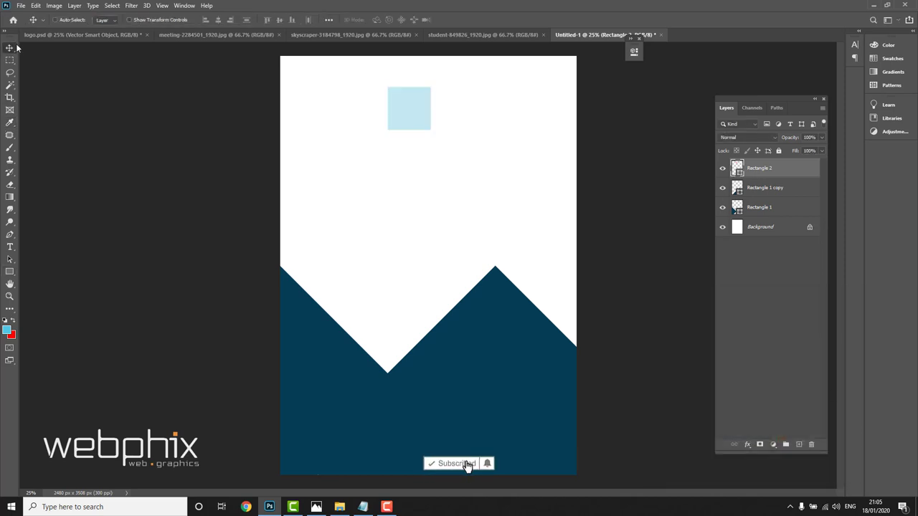
click(155, 20)
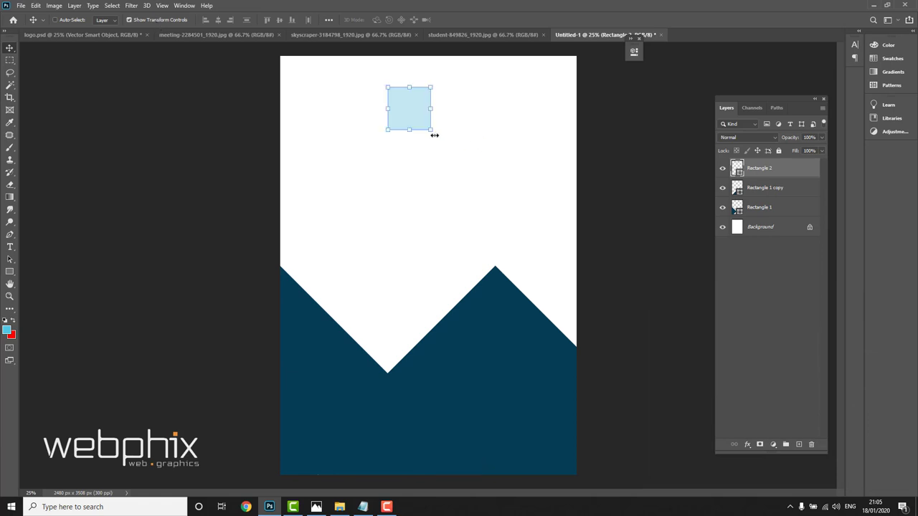
drag(433, 136, 478, 111)
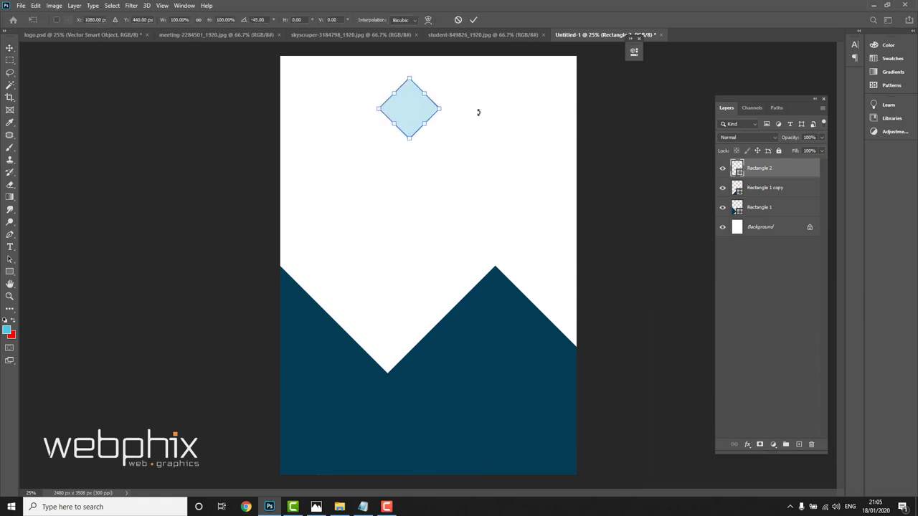
mouse_move(418, 115)
mouse_down()
mouse_move(443, 72)
mouse_move(437, 65)
mouse_up()
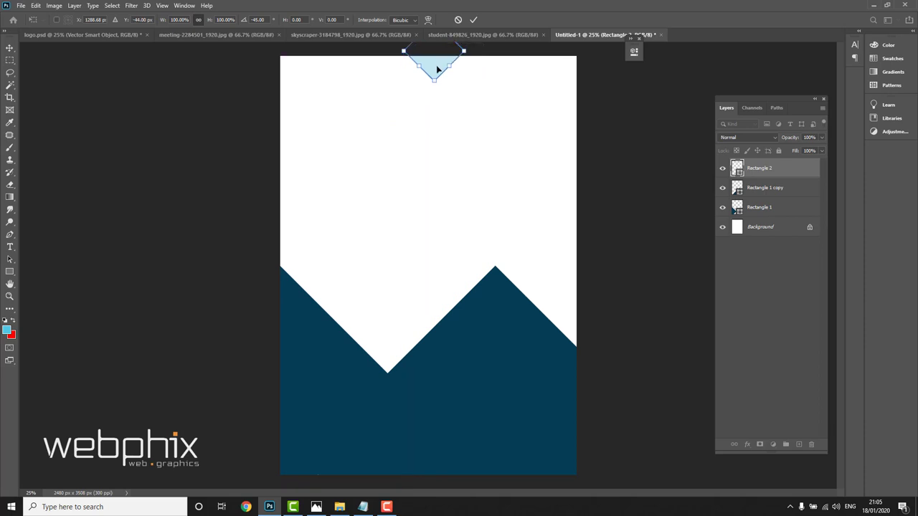
- Duplicate the light-blue triangle, shift the copy right, and eyedrop it to the dark navy
click(473, 20)
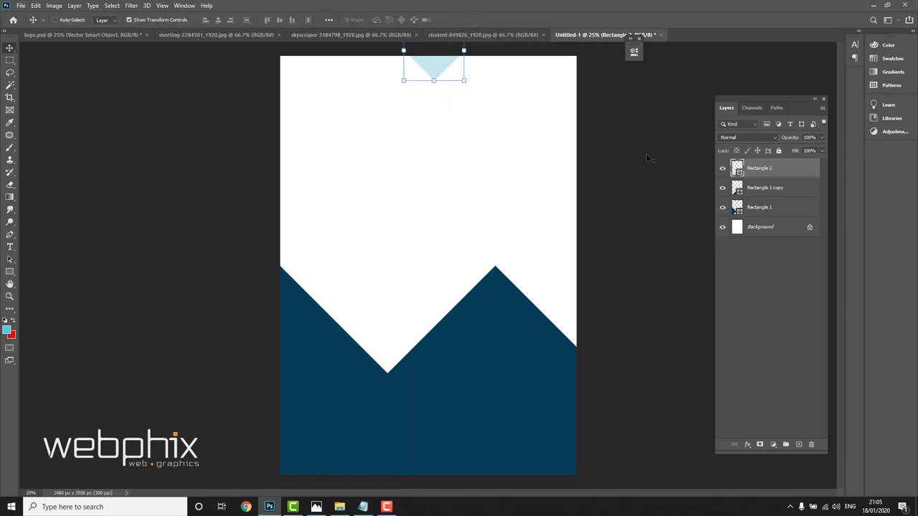
drag(760, 170, 799, 444)
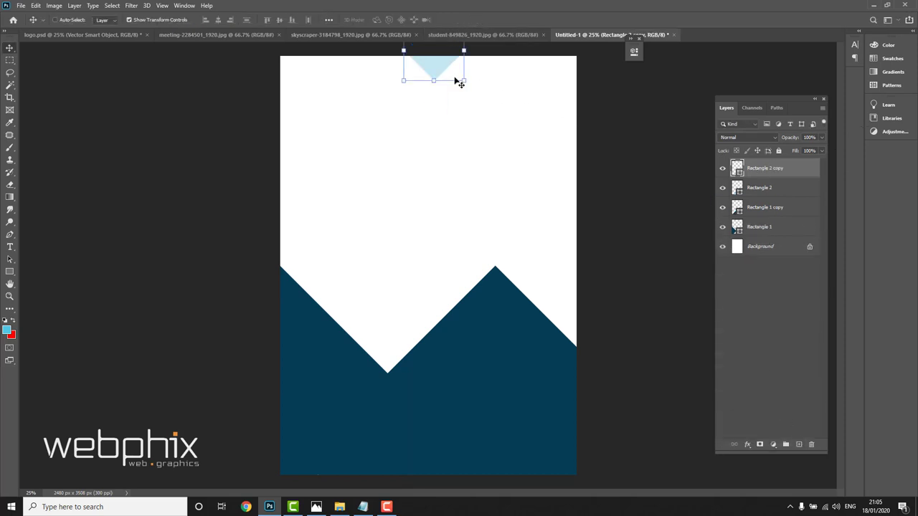
drag(447, 71, 482, 67)
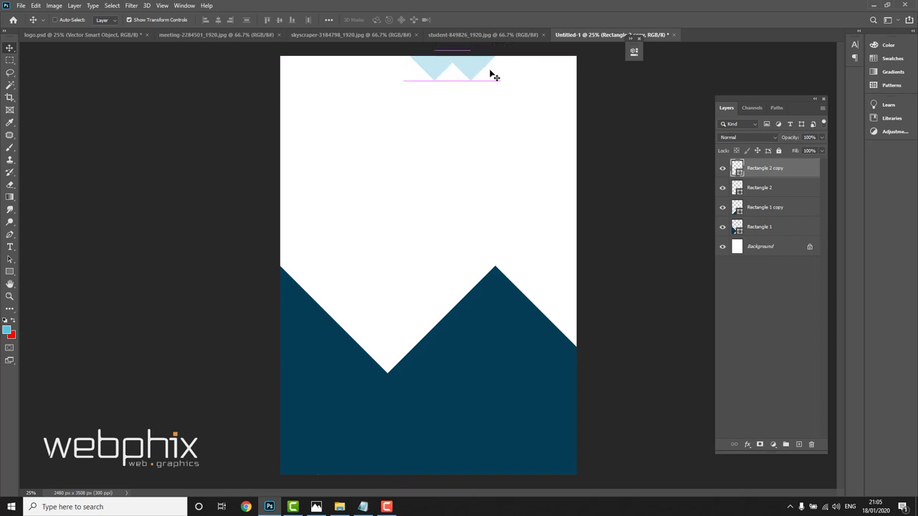
double_click(738, 169)
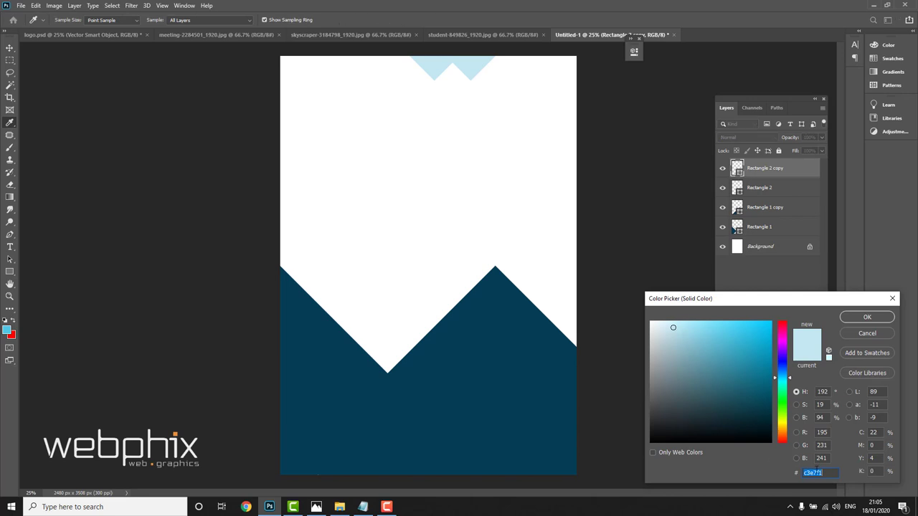
click(522, 396)
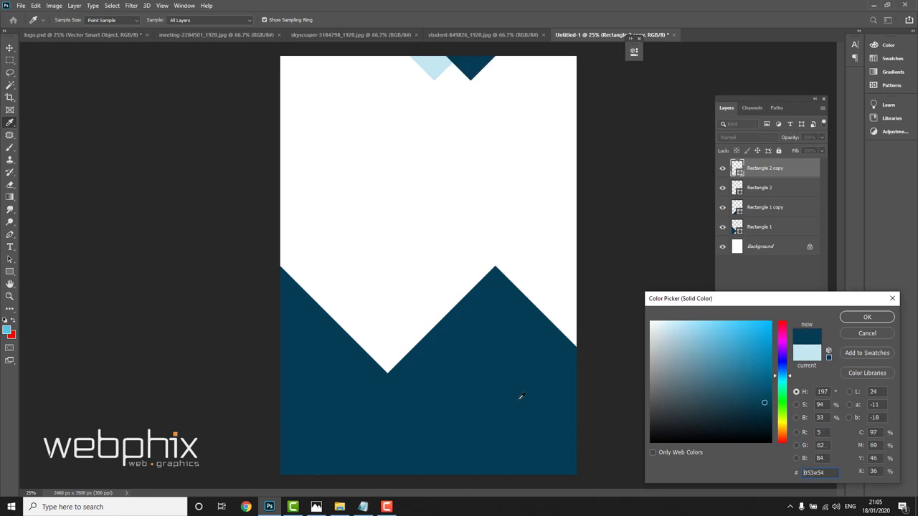
click(868, 318)
drag(475, 68, 475, 69)
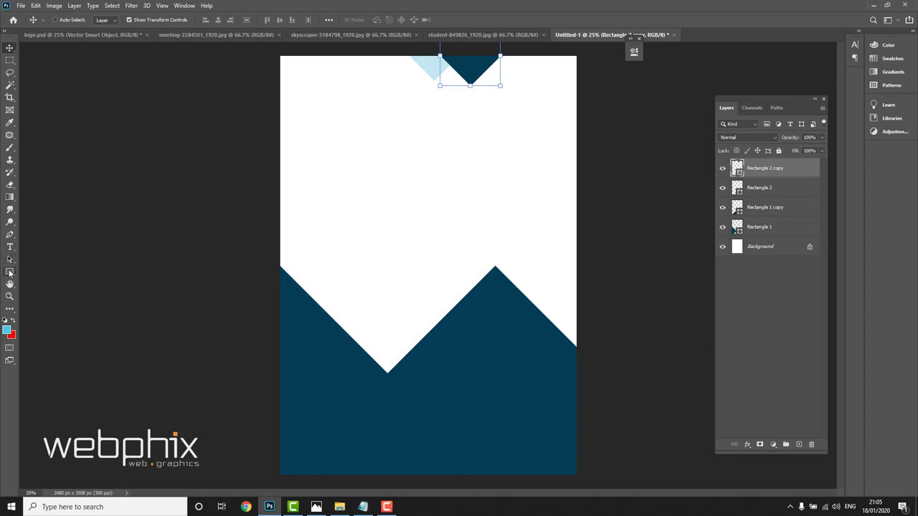
- Draw an 808 px square in the upper middle and colour it cyan, CMYK 71/4/6/0
click(9, 272)
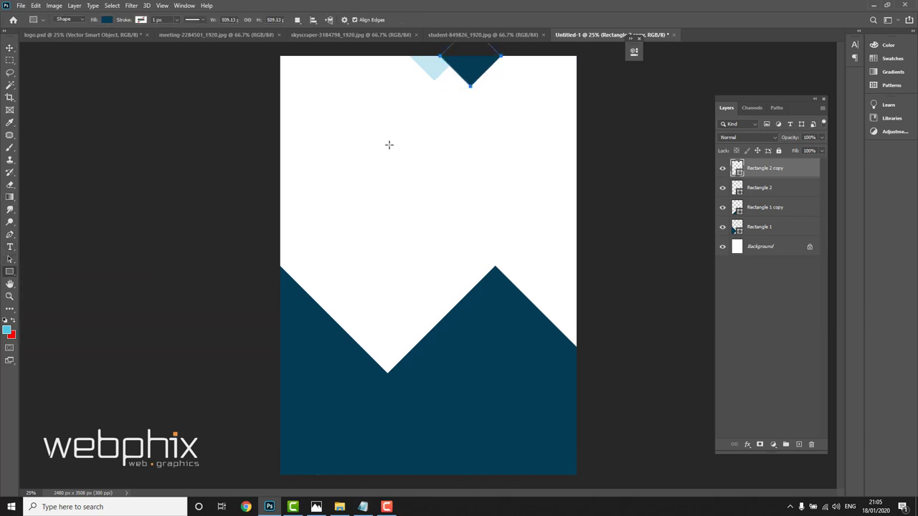
drag(384, 137, 487, 234)
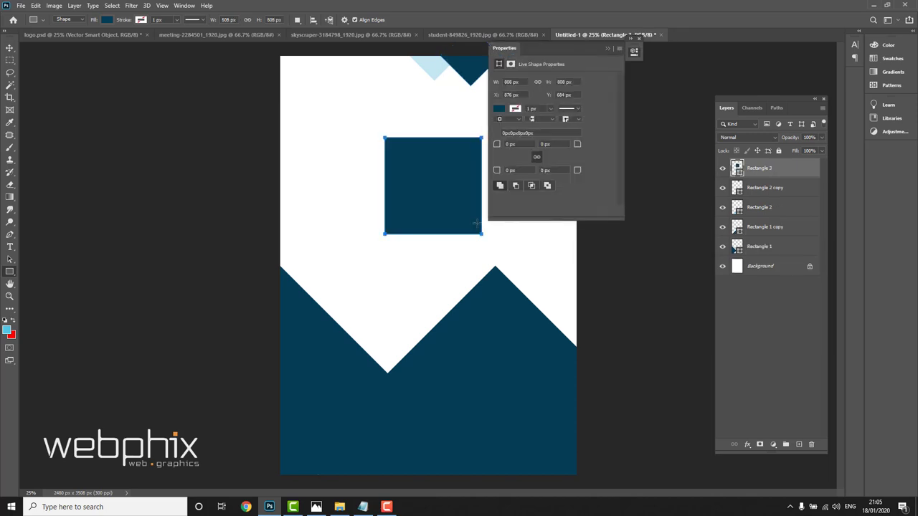
click(606, 49)
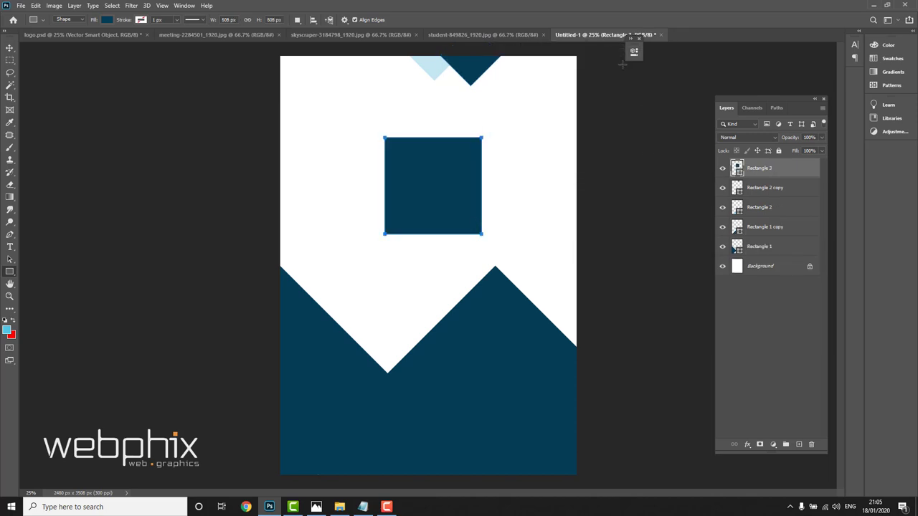
double_click(738, 171)
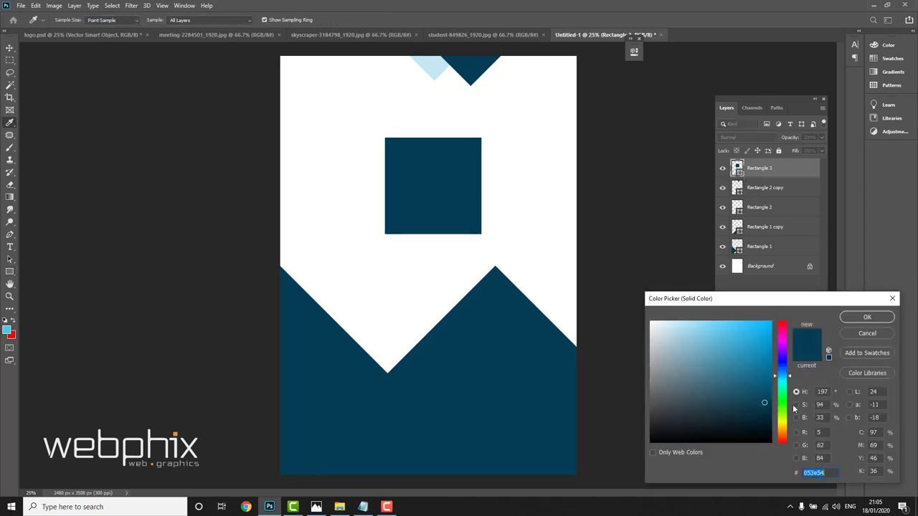
click(870, 433)
text(71)
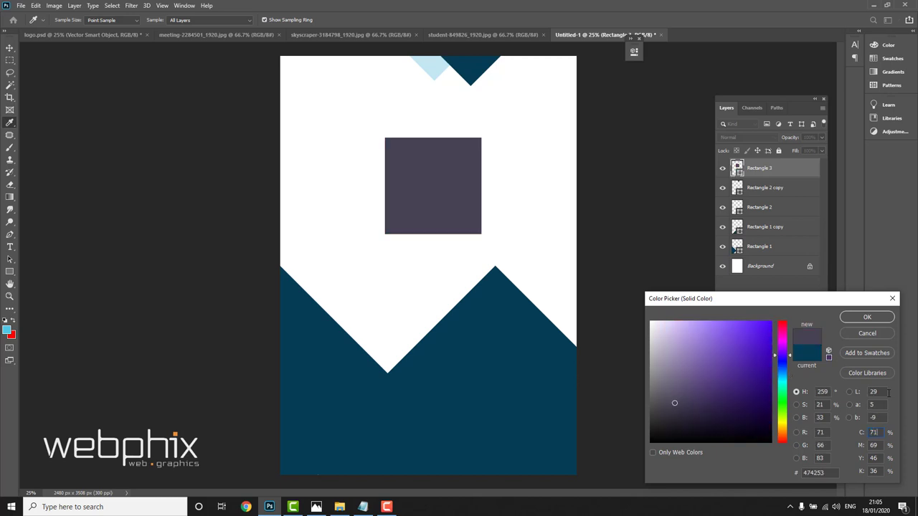
text(4)
key(Tab)
text(6)
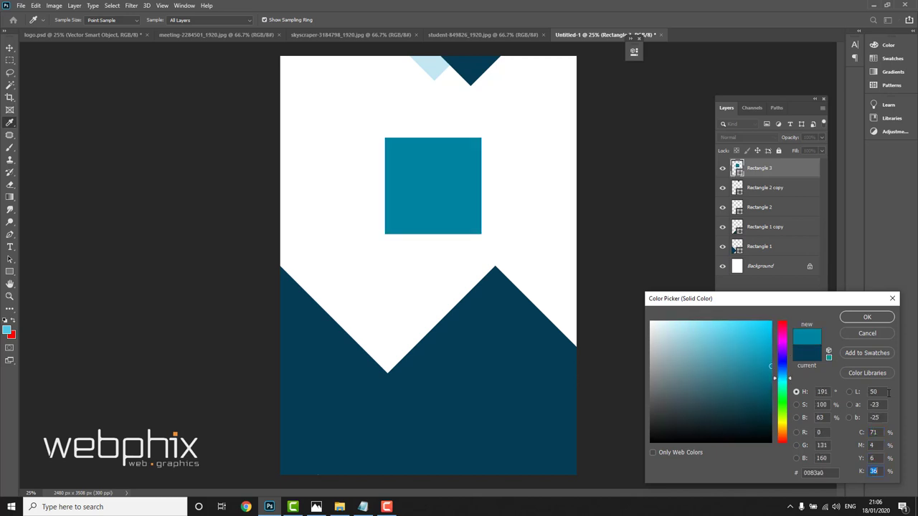
text(0)
key(Return)
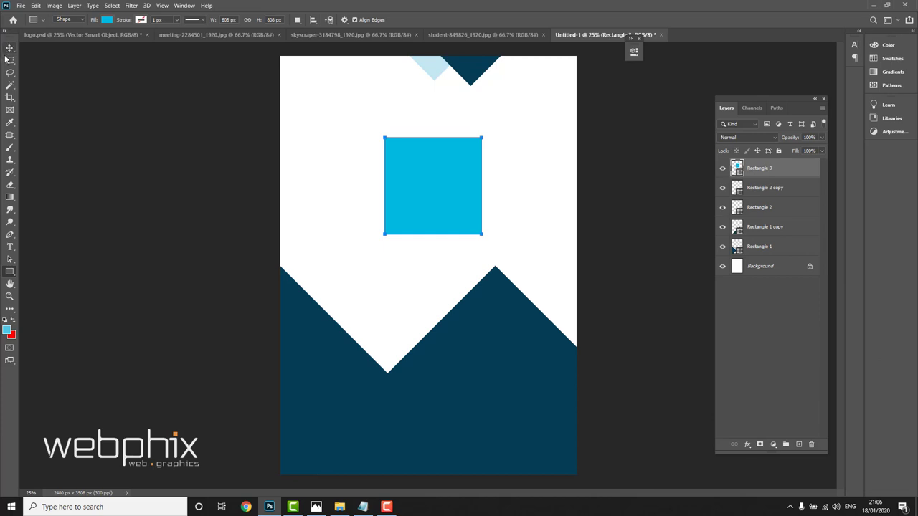
- Rotate the cyan square 45°, shrink it to about 91% in the top-right corner, and duplicate it
click(9, 48)
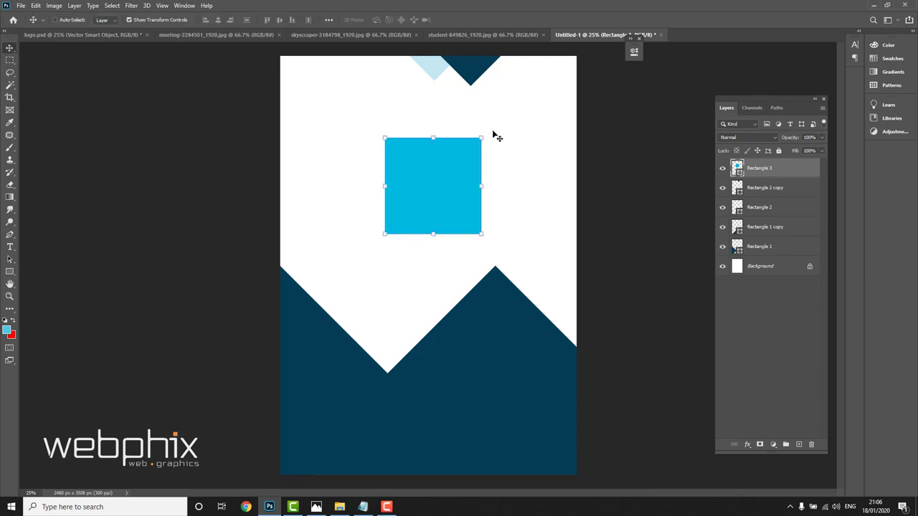
drag(488, 133, 517, 185)
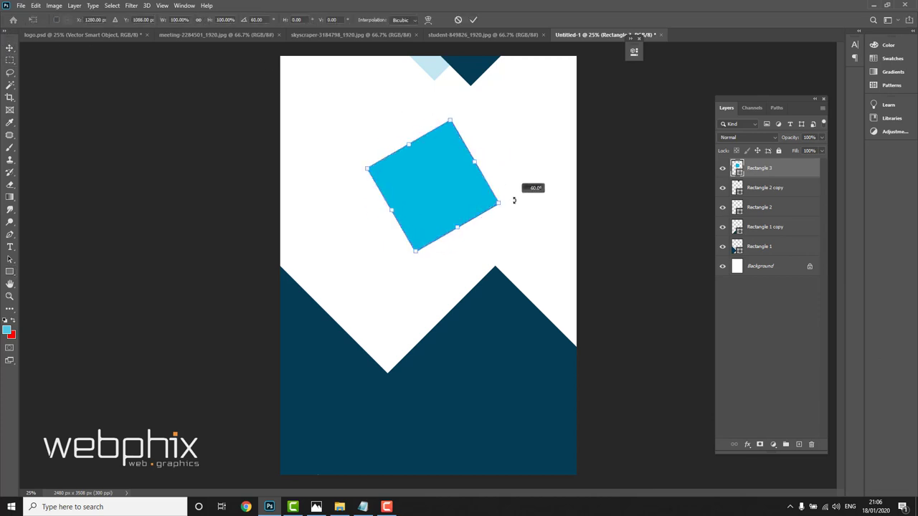
drag(439, 206, 561, 114)
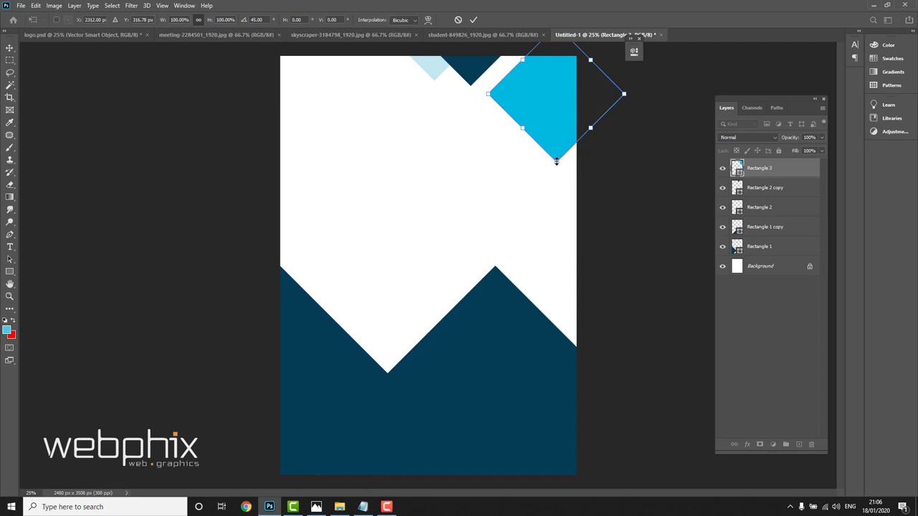
drag(557, 161, 557, 148)
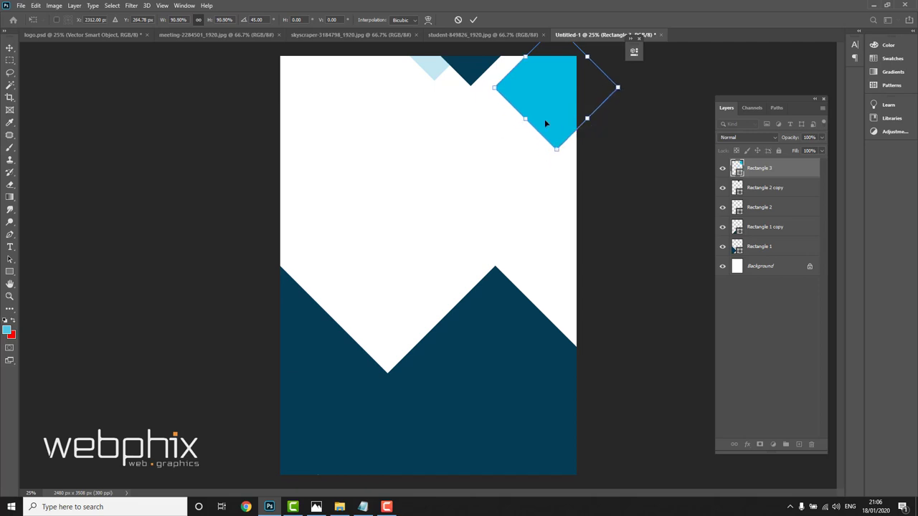
click(473, 19)
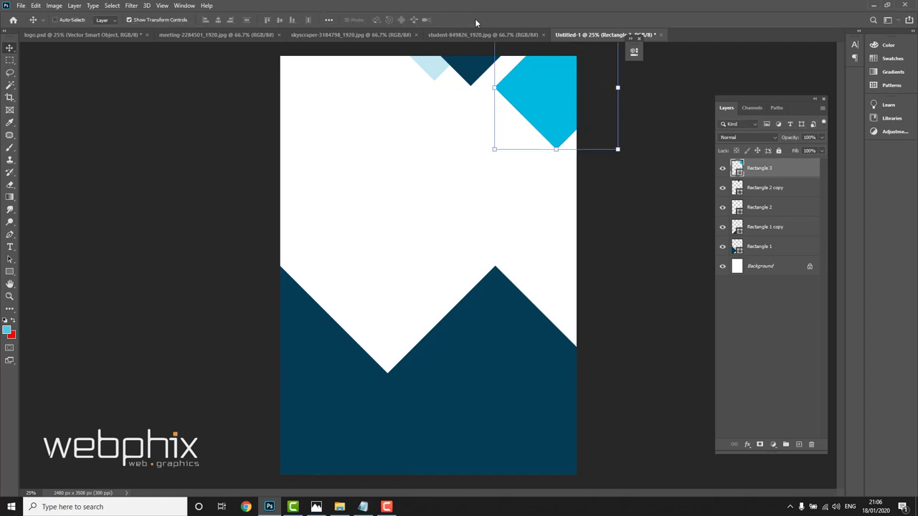
drag(768, 168, 799, 444)
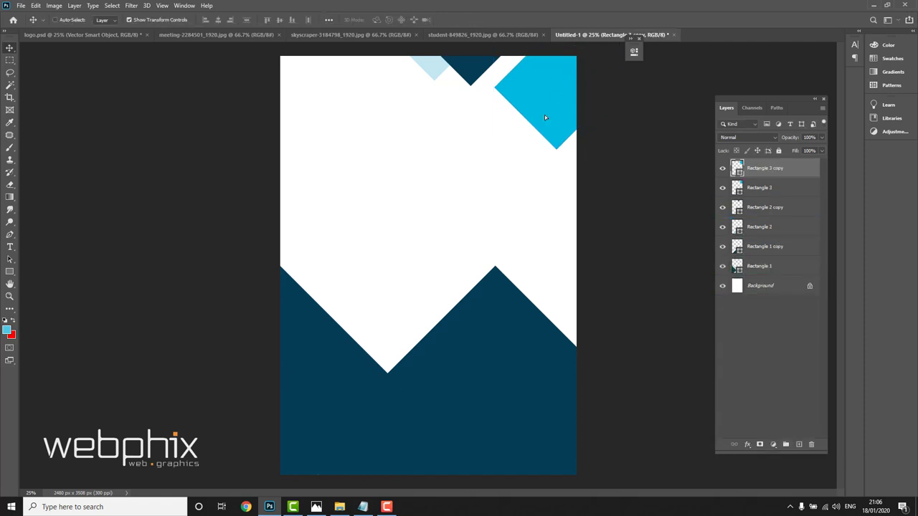
- Recolour the duplicate diamond lighter sky blue (#51c7e4) and place it top right beside the cyan one
drag(544, 115, 509, 190)
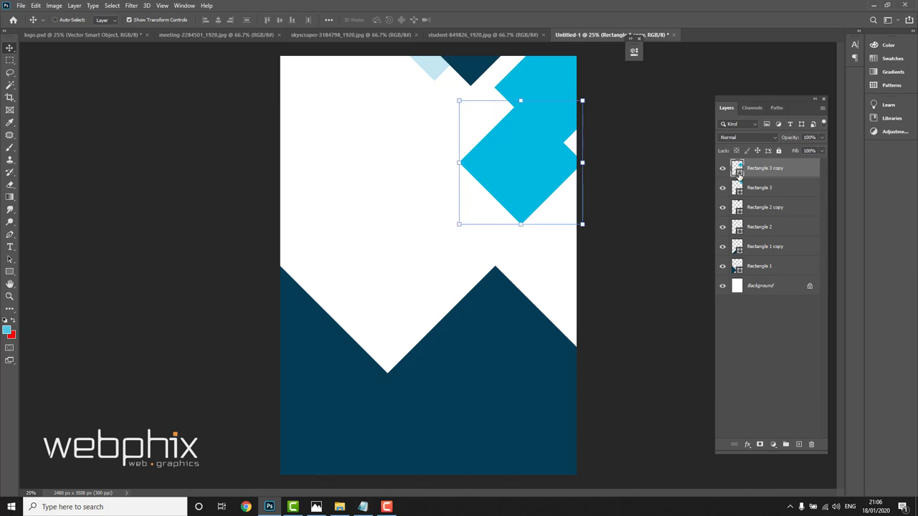
double_click(737, 171)
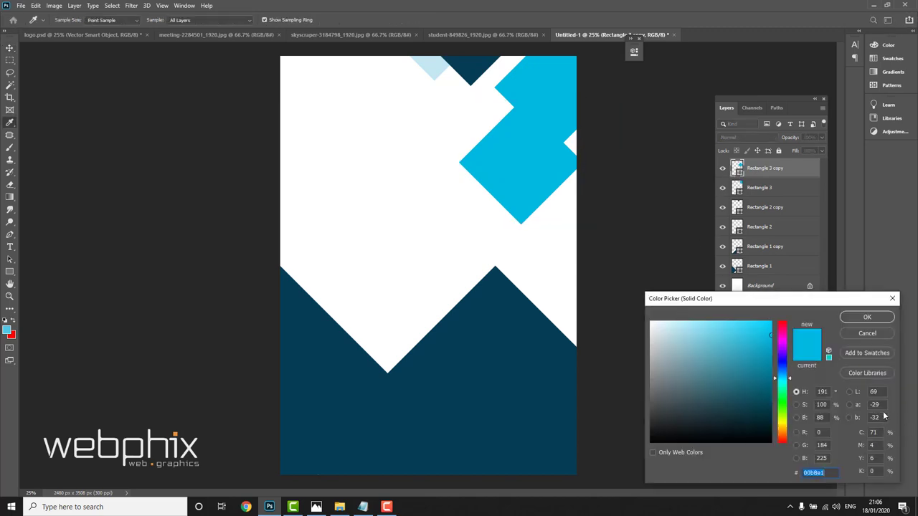
click(875, 432)
text(59)
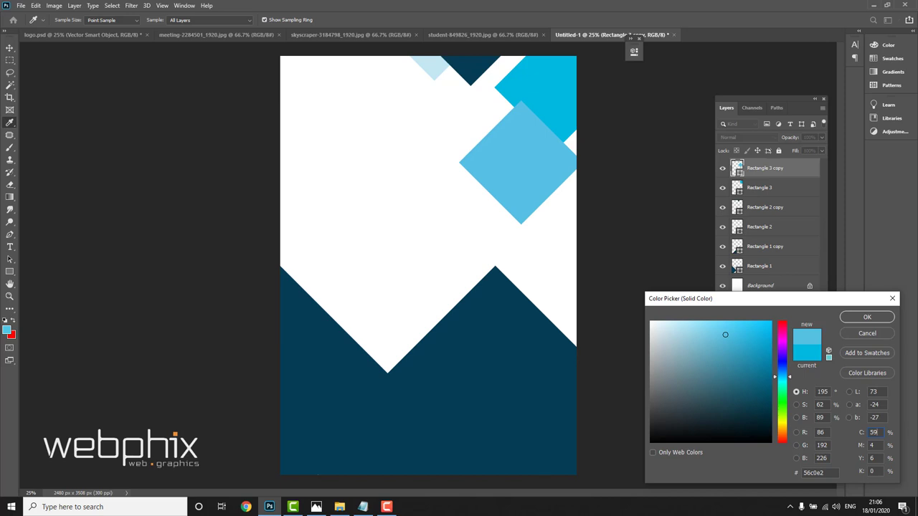
key(Tab)
key(Return)
drag(524, 192, 586, 114)
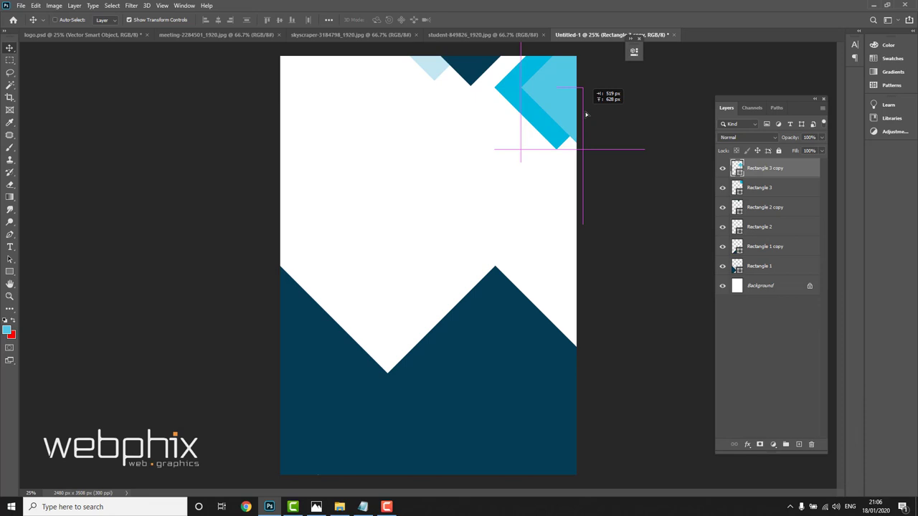
drag(585, 112, 585, 112)
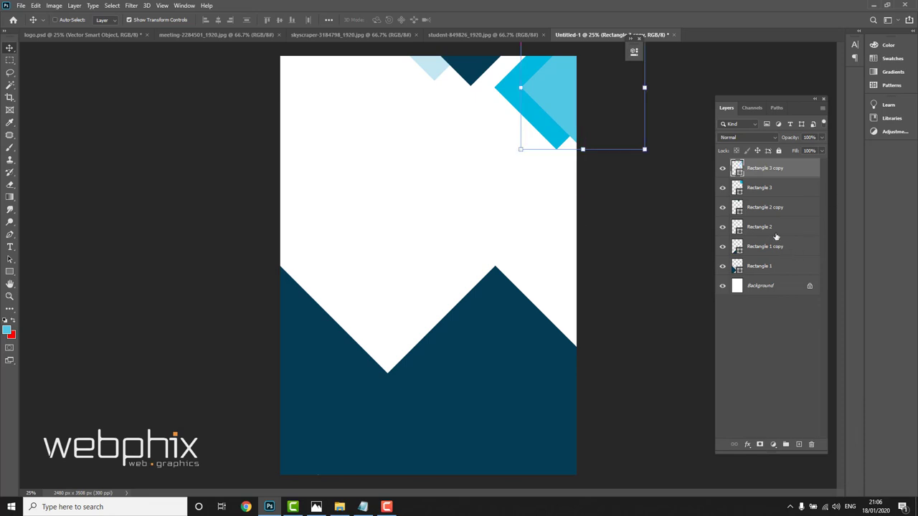
- Nudge the navy and light-blue top triangles slightly upward
right_click(469, 70)
click(495, 73)
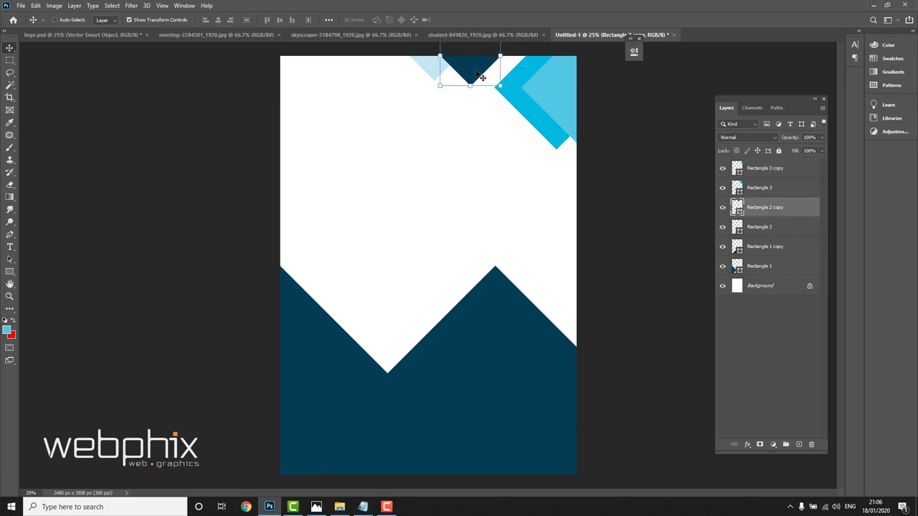
drag(452, 77, 452, 72)
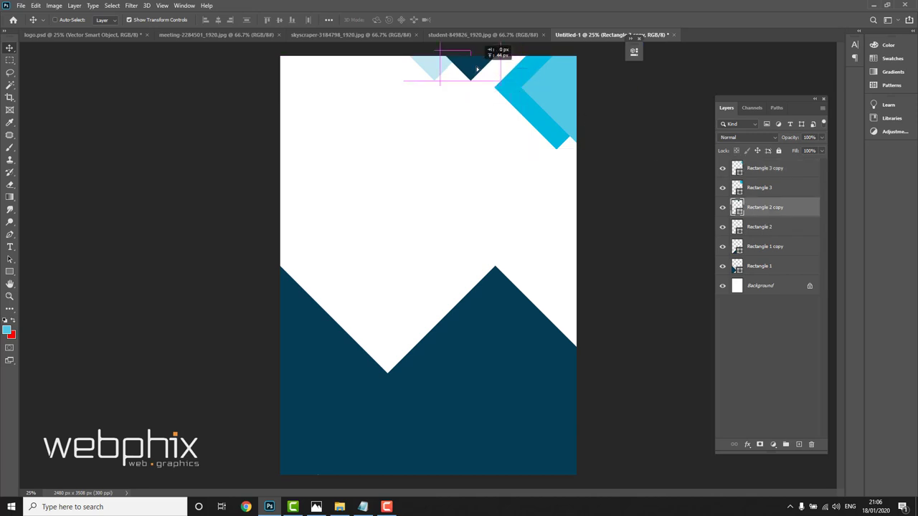
right_click(433, 69)
click(442, 69)
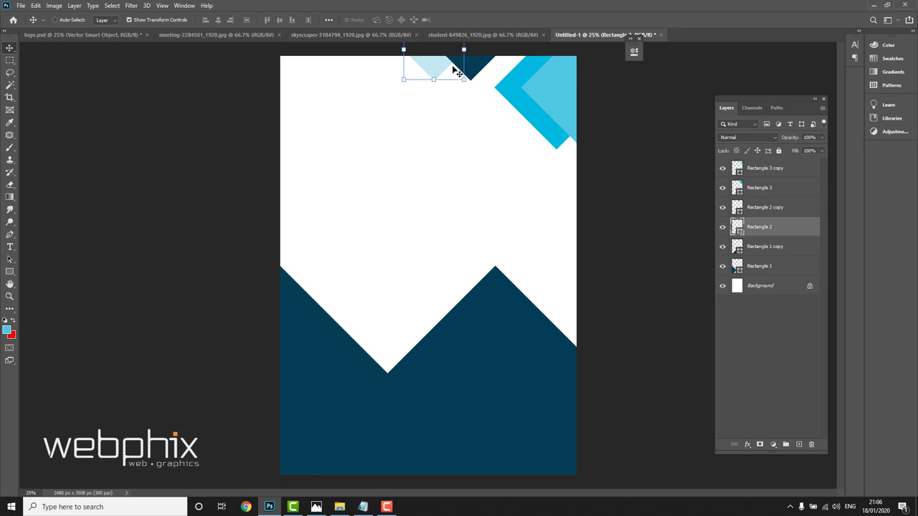
key(Up)
key(Up)
key(Up)
key(Right)
key(Right)
key(Right)
key(Right)
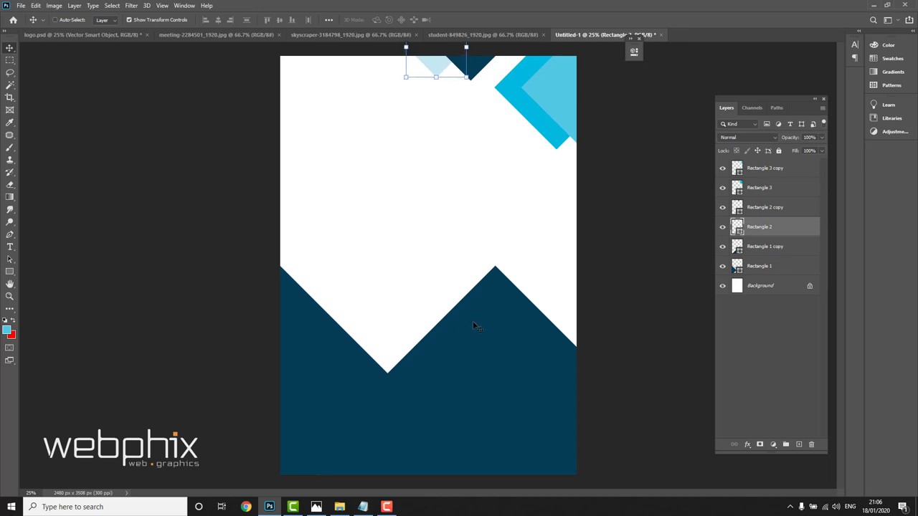
- Duplicate the lighter cyan diamond, move the copy down-left and stack it below Rectangle 2 copy
right_click(557, 78)
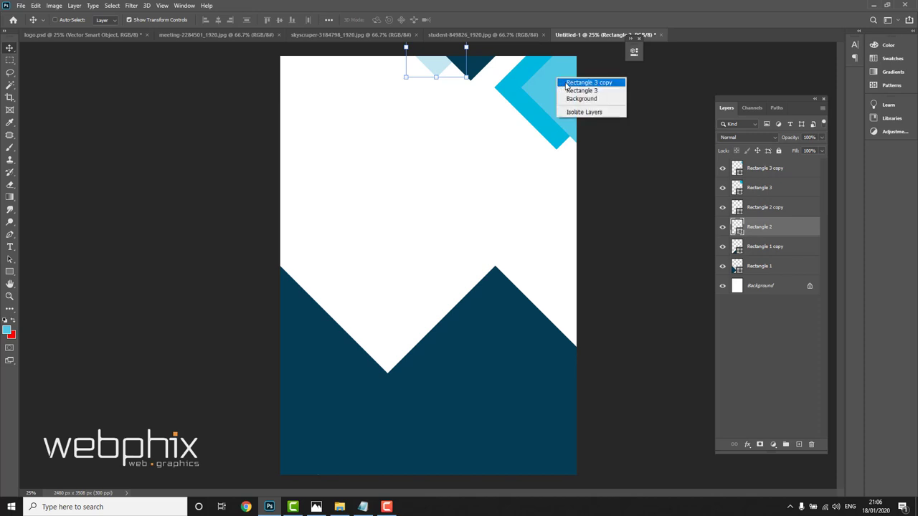
click(566, 84)
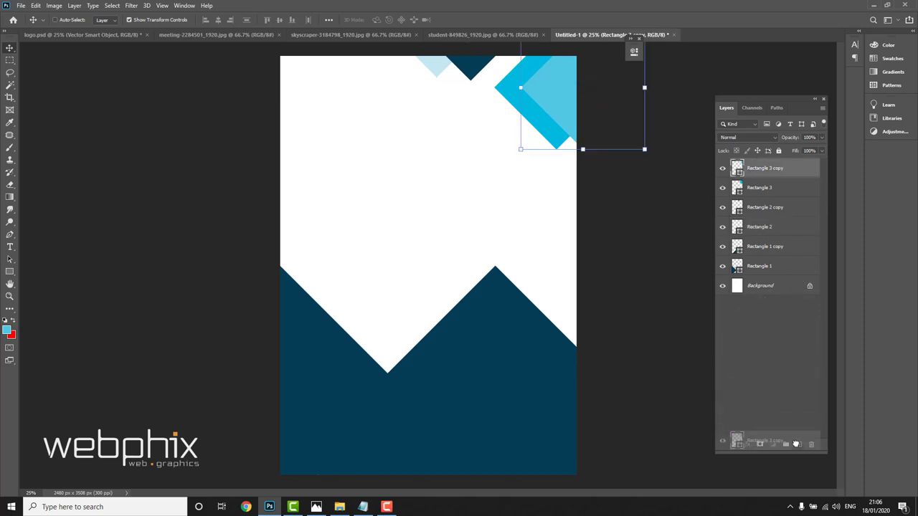
drag(782, 172, 799, 445)
drag(553, 87, 496, 141)
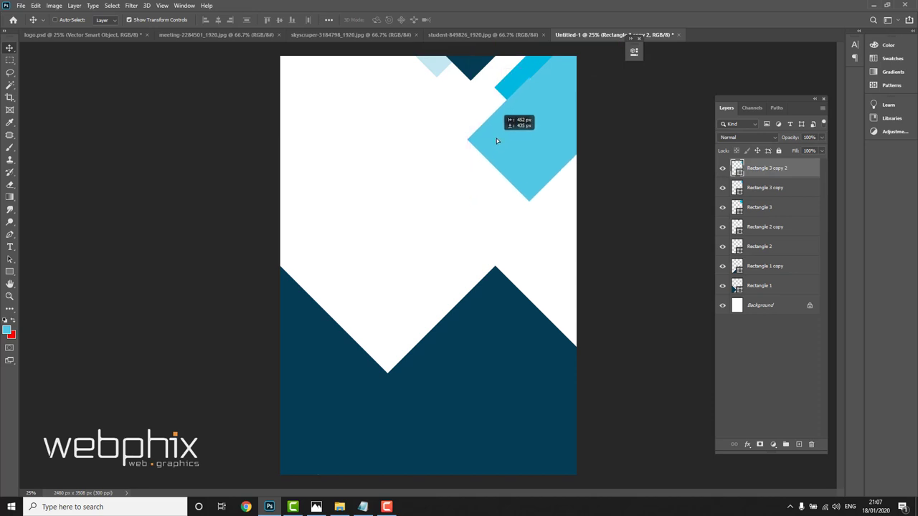
drag(496, 141, 489, 153)
drag(770, 169, 771, 228)
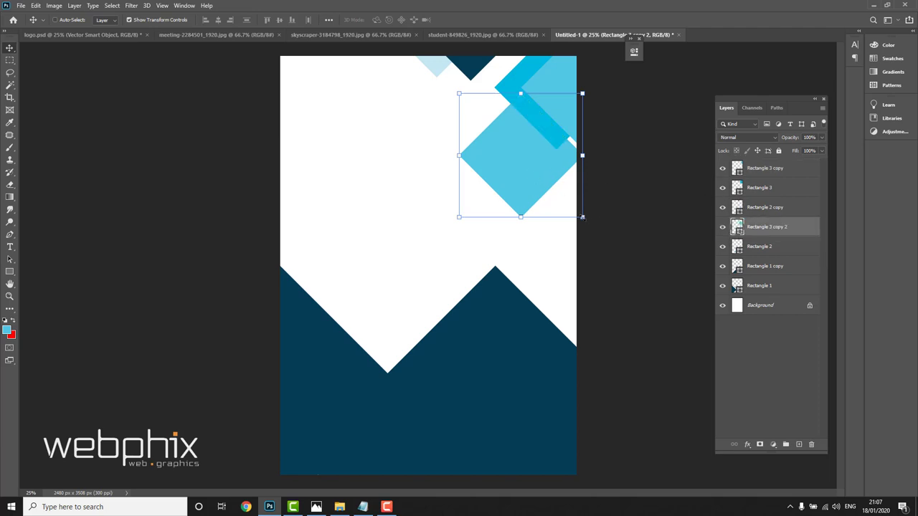
drag(537, 177, 556, 152)
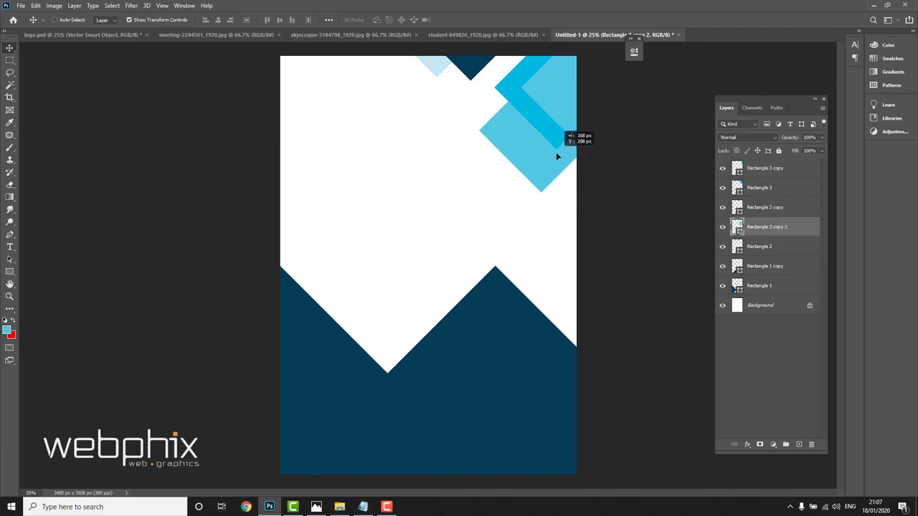
drag(556, 153, 561, 149)
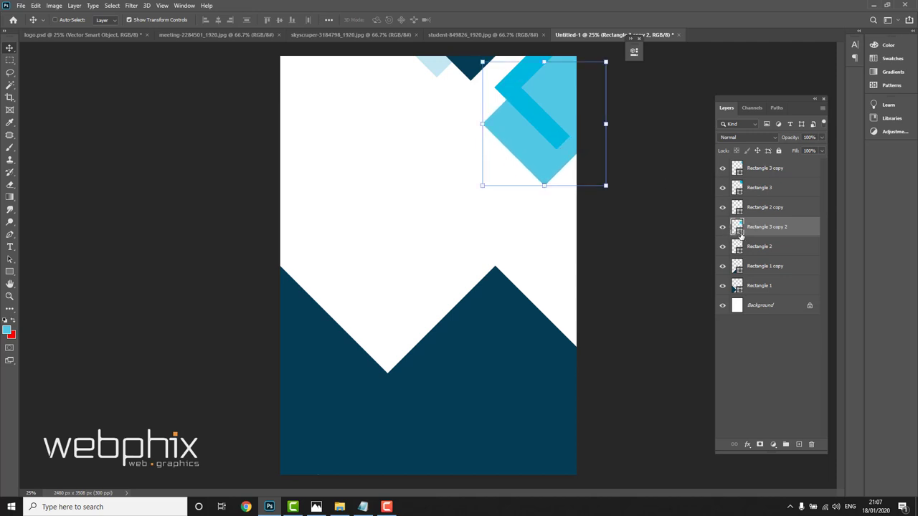
- Recolour the new diamond pale blue #c3e7f1, sampled from the top triangle, and nudge it into place
double_click(739, 232)
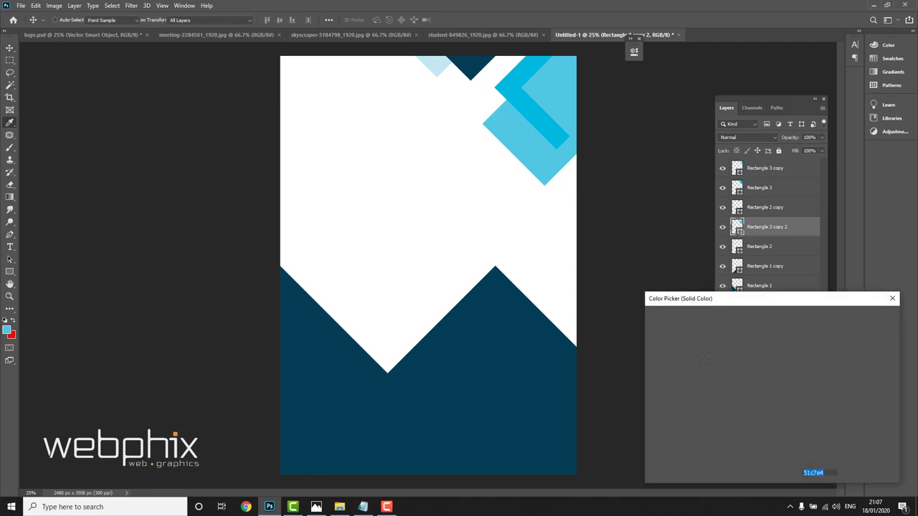
click(440, 66)
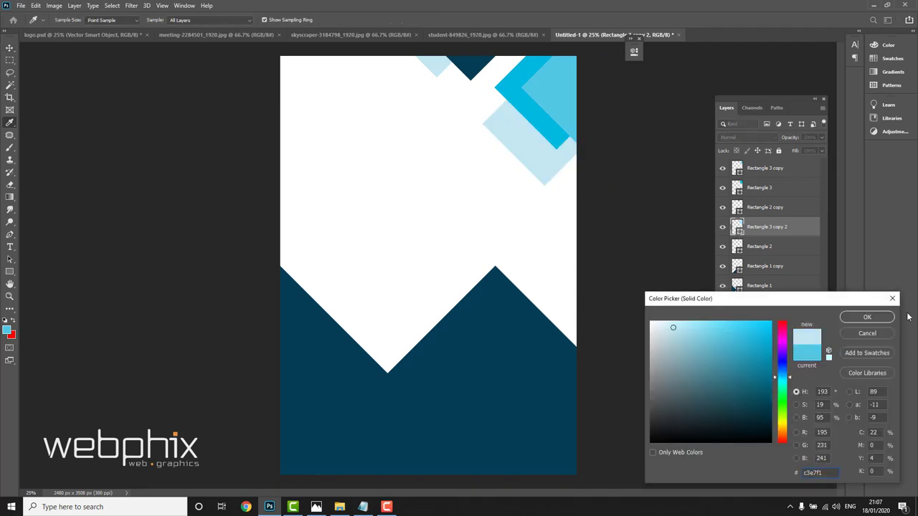
click(871, 316)
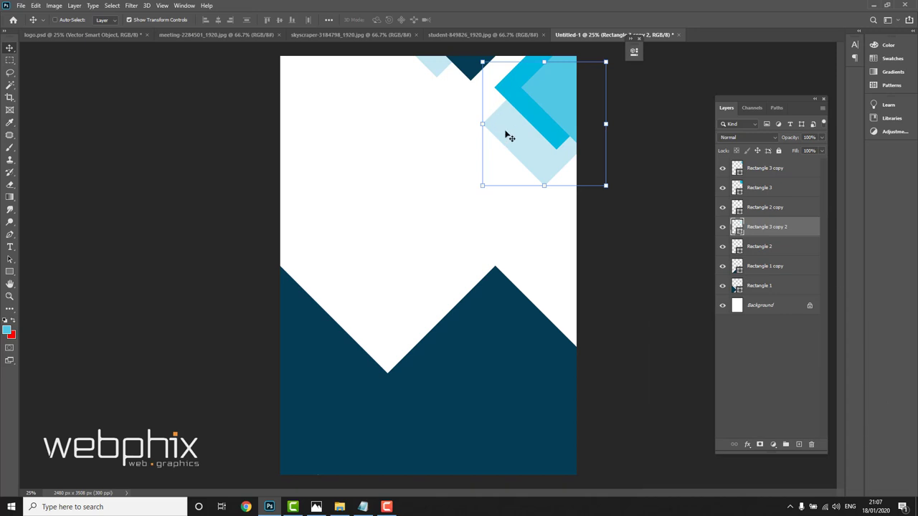
drag(508, 137, 510, 136)
- Duplicate the bright cyan diamond, enlarge it about 118% and move it to the top of the layer stack
right_click(508, 87)
click(523, 97)
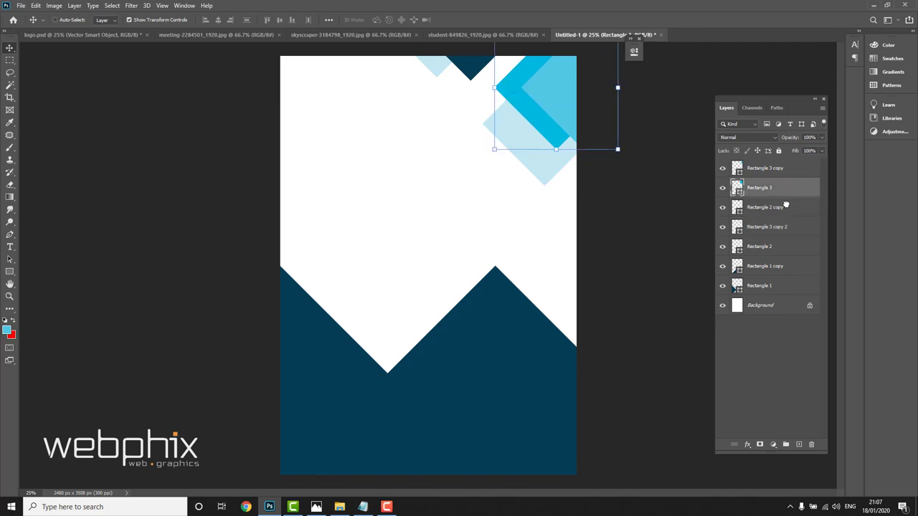
drag(786, 205, 799, 444)
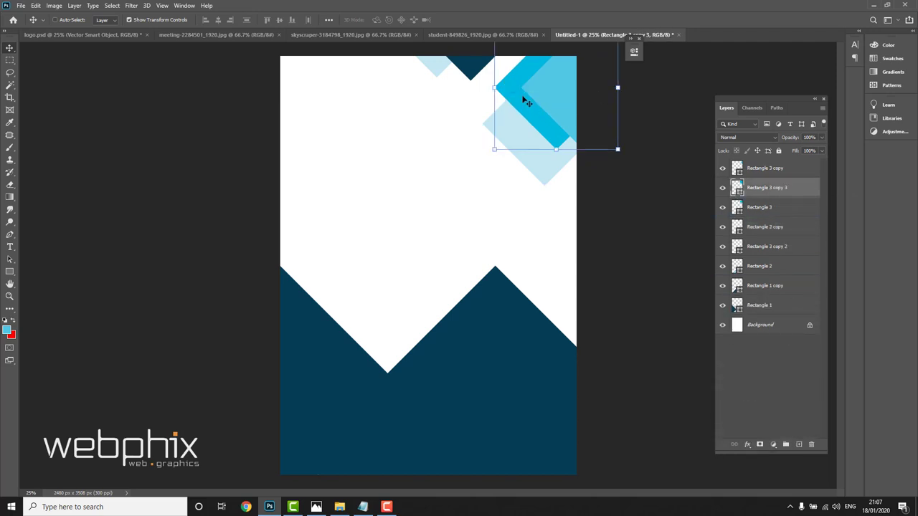
drag(527, 102, 510, 191)
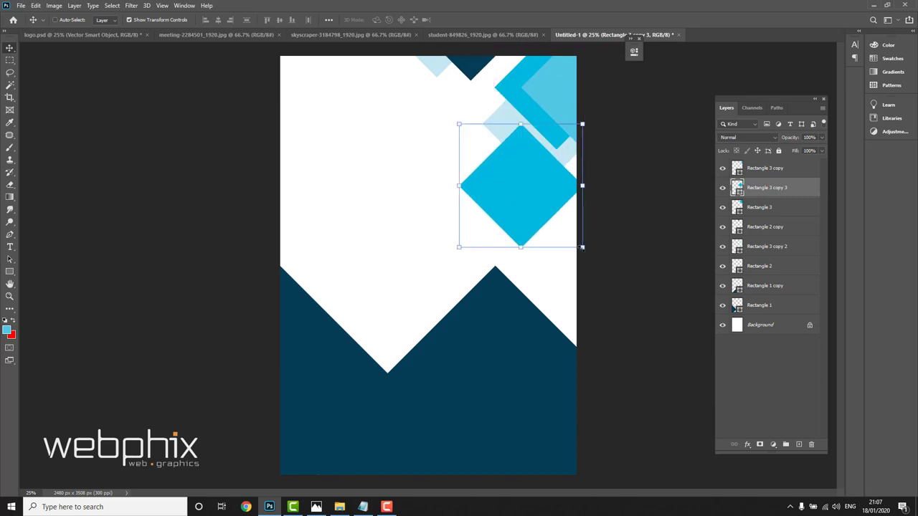
drag(581, 247, 602, 271)
drag(537, 232, 561, 195)
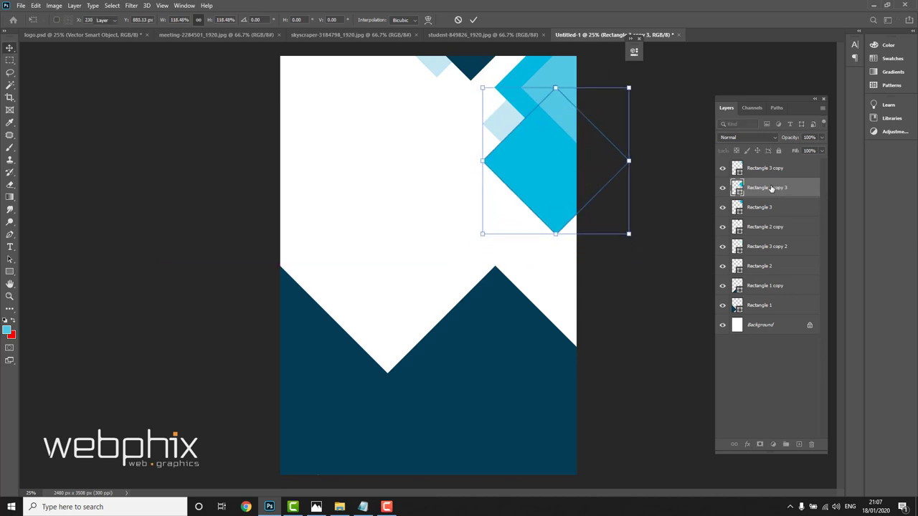
drag(771, 188, 767, 167)
key(Return)
drag(538, 171, 535, 172)
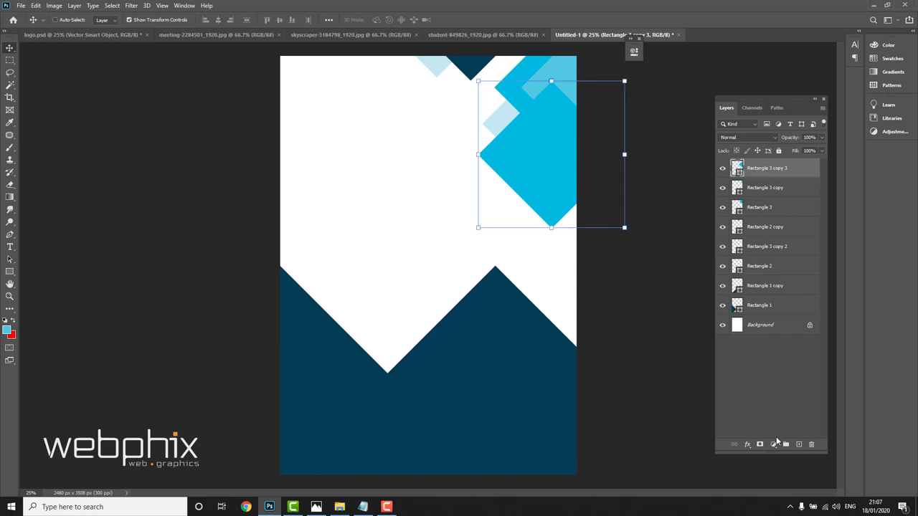
- Give the large cyan diamond, Rectangle 3 copy 3, a 16 px white inside stroke
click(748, 444)
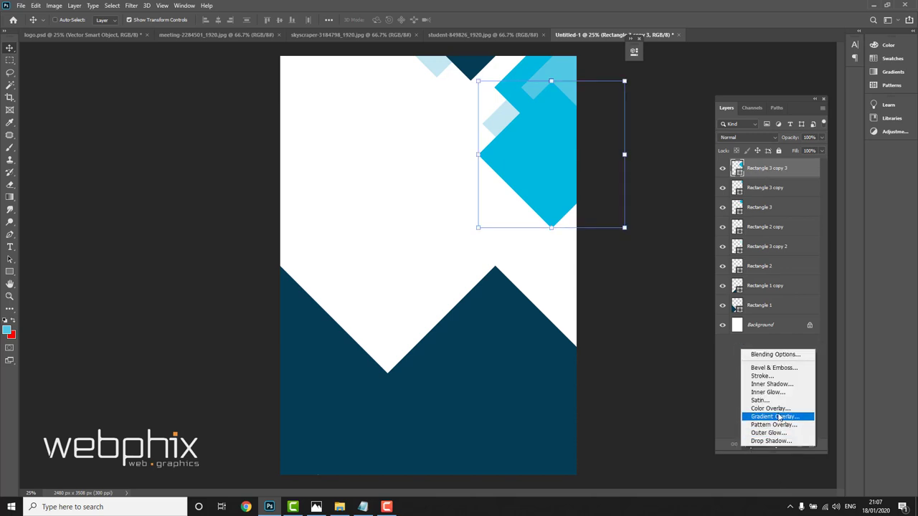
click(770, 374)
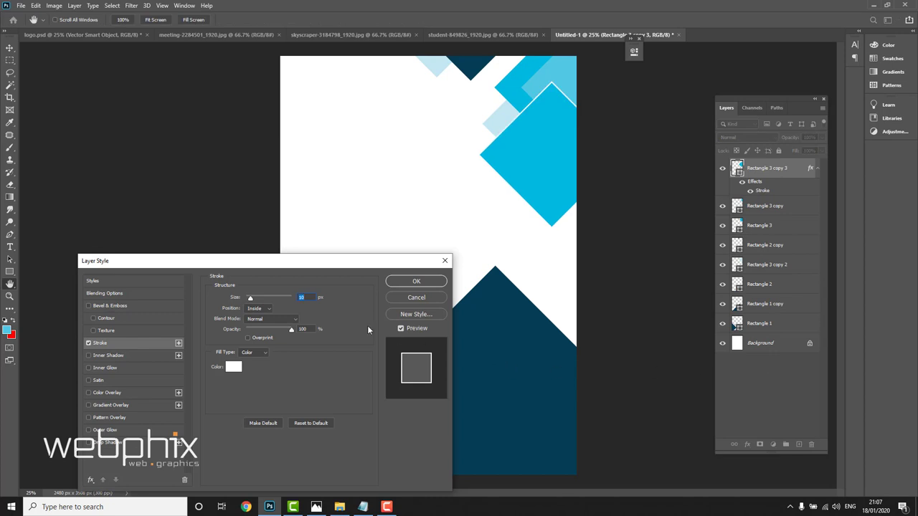
drag(251, 301, 252, 300)
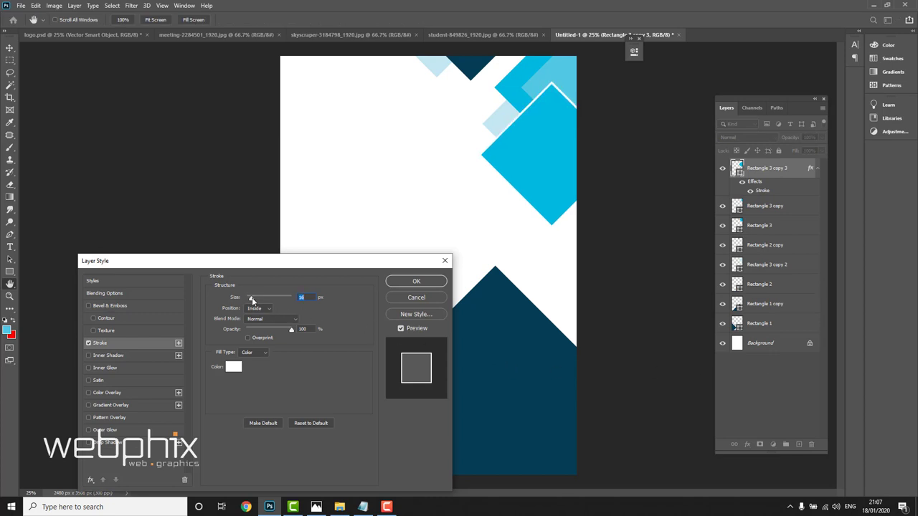
click(426, 283)
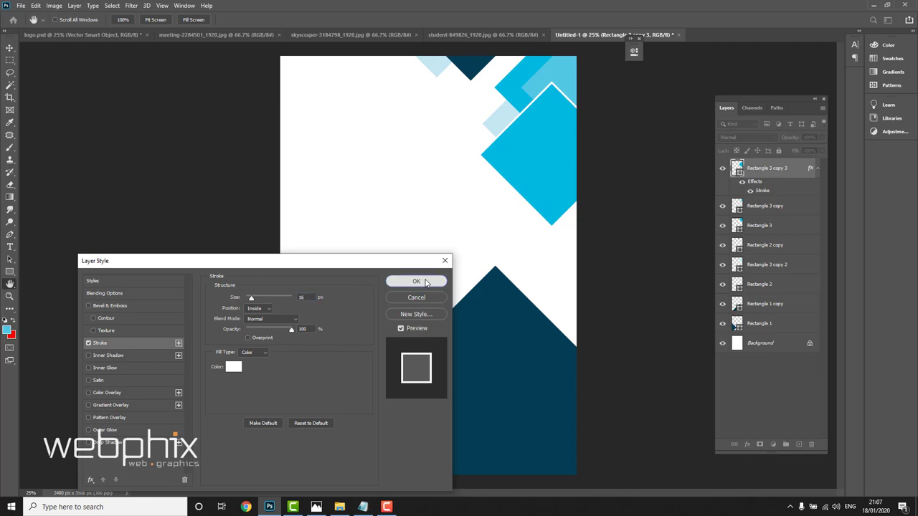
drag(560, 190, 558, 187)
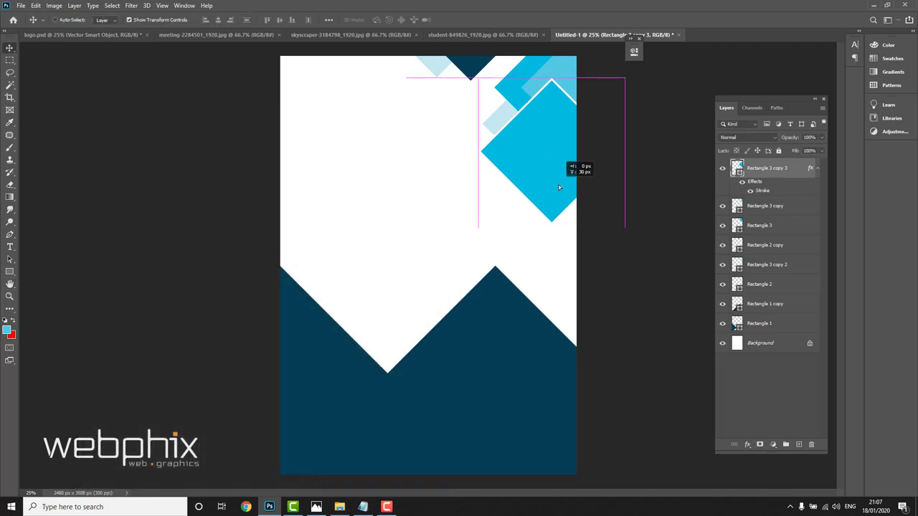
- Duplicate the navy shape as Rectangle 2 copy 2, scaled about 306%, under the cyan diamond
drag(560, 188, 559, 187)
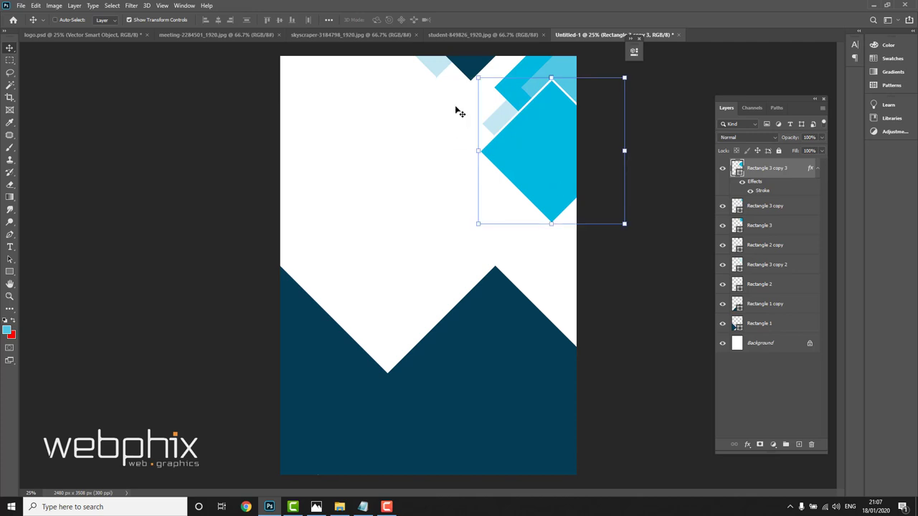
right_click(470, 63)
click(482, 65)
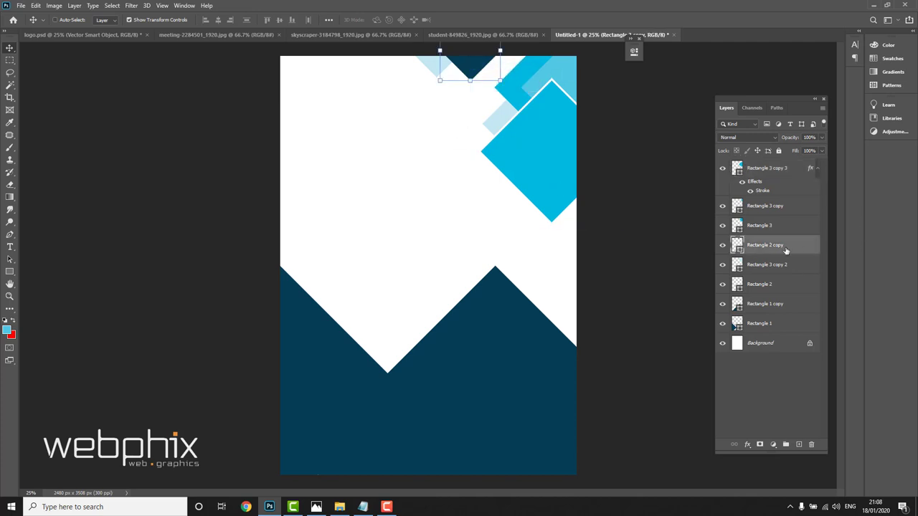
drag(791, 245, 798, 444)
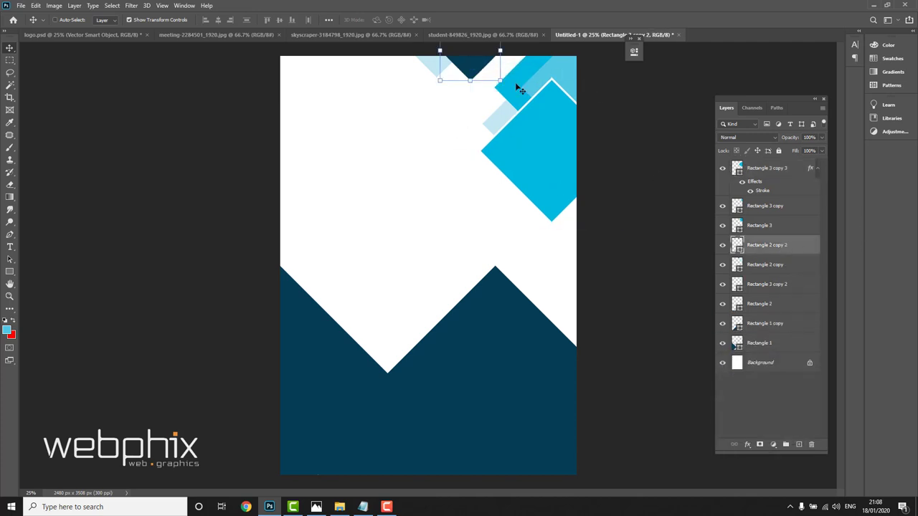
mouse_move(484, 73)
mouse_down()
mouse_move(512, 198)
mouse_move(657, 333)
mouse_up()
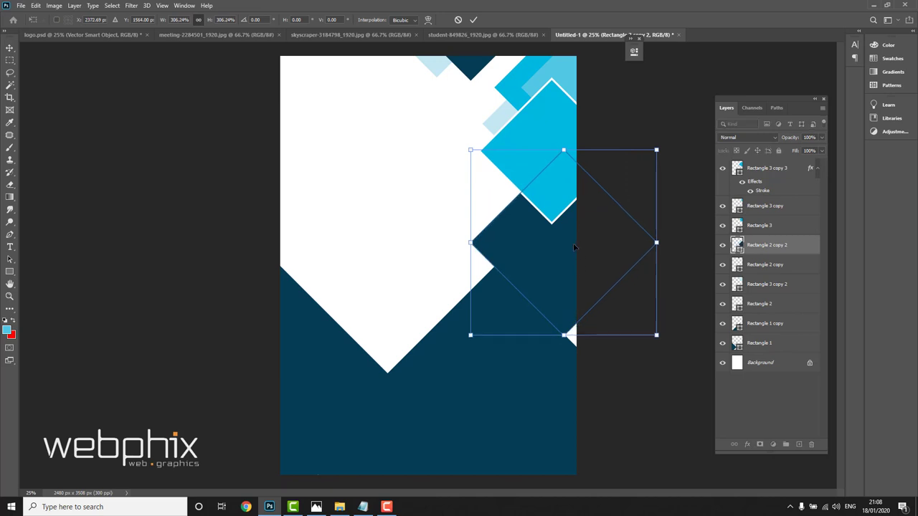
drag(581, 269, 573, 228)
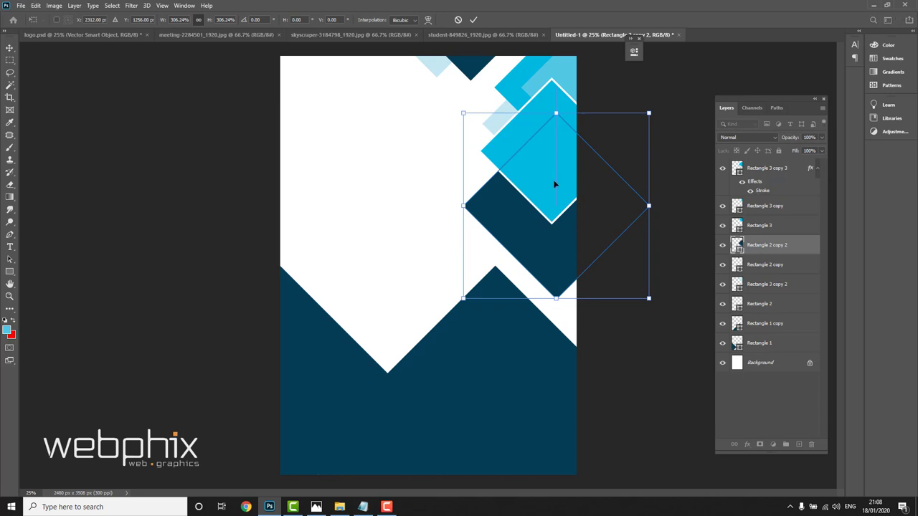
click(474, 20)
click(474, 20)
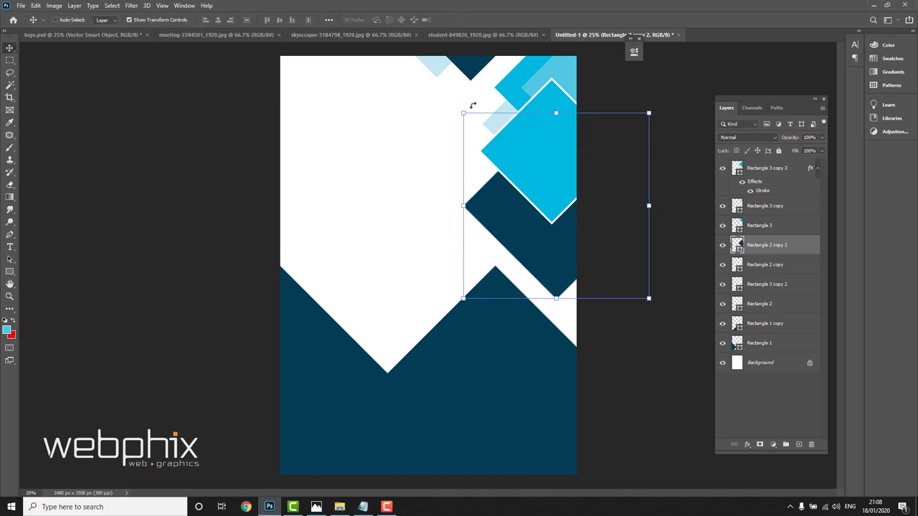
right_click(442, 70)
- Duplicate pale-blue Rectangle 2 and enlarge the copy about 172% over the navy diamond
click(459, 73)
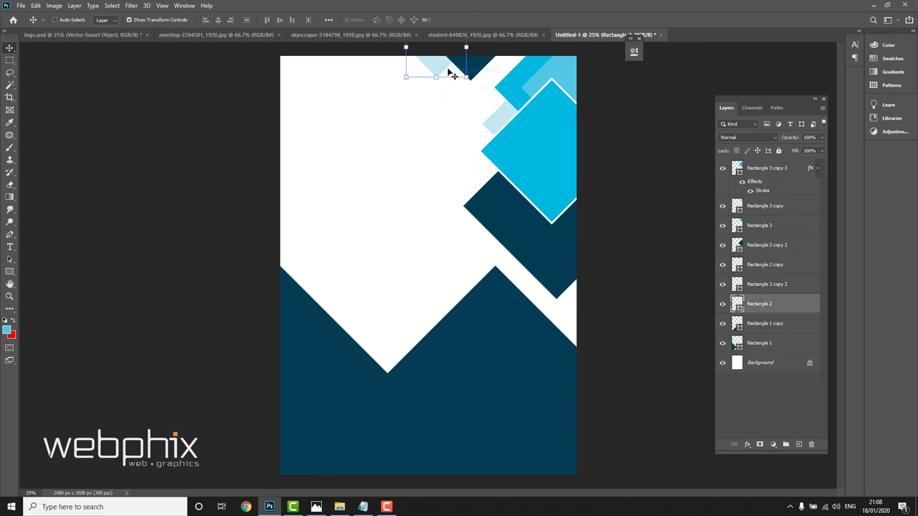
drag(789, 304, 798, 444)
mouse_move(447, 67)
mouse_down()
mouse_move(484, 267)
mouse_move(503, 263)
mouse_move(552, 317)
mouse_up()
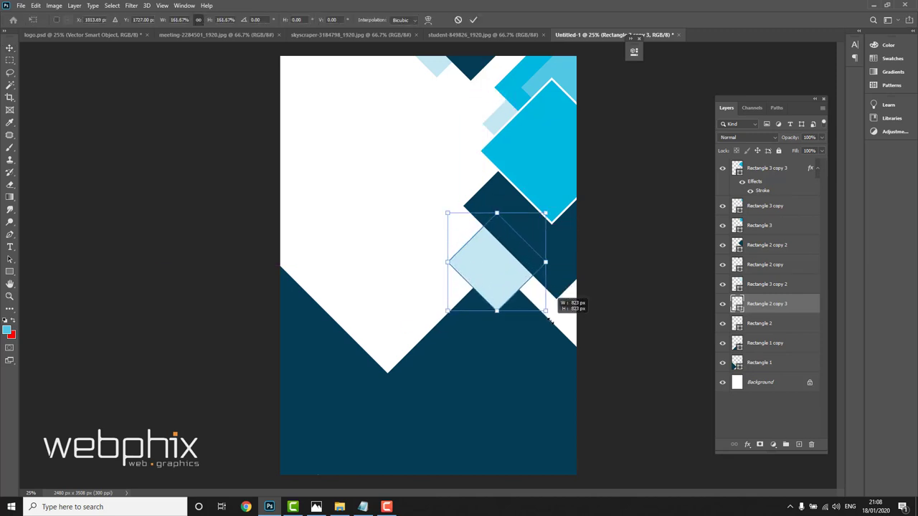
click(474, 19)
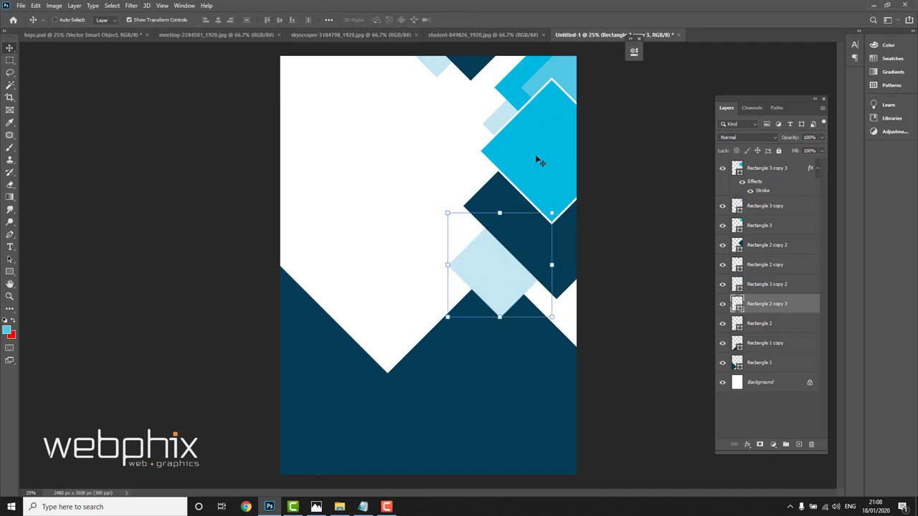
- Duplicate outlined Rectangle 3 copy 3 into the lower right, scaled about 133%
right_click(545, 138)
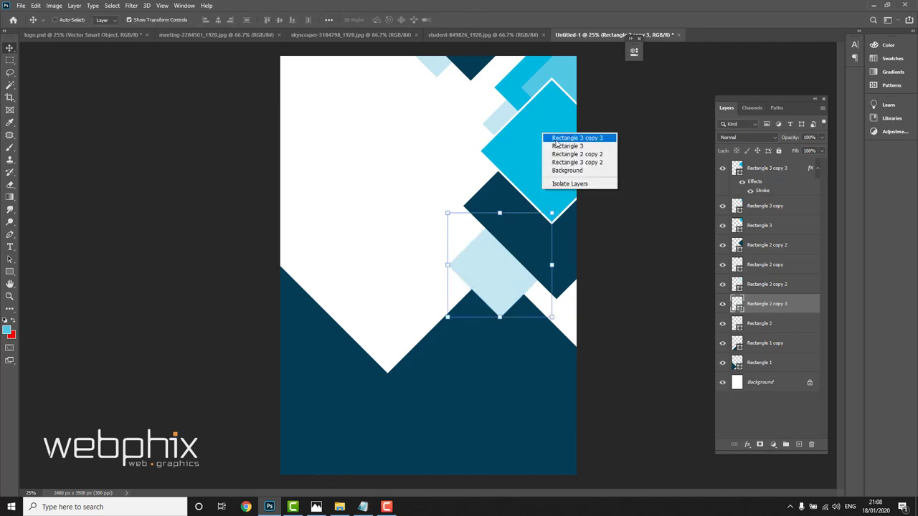
click(560, 141)
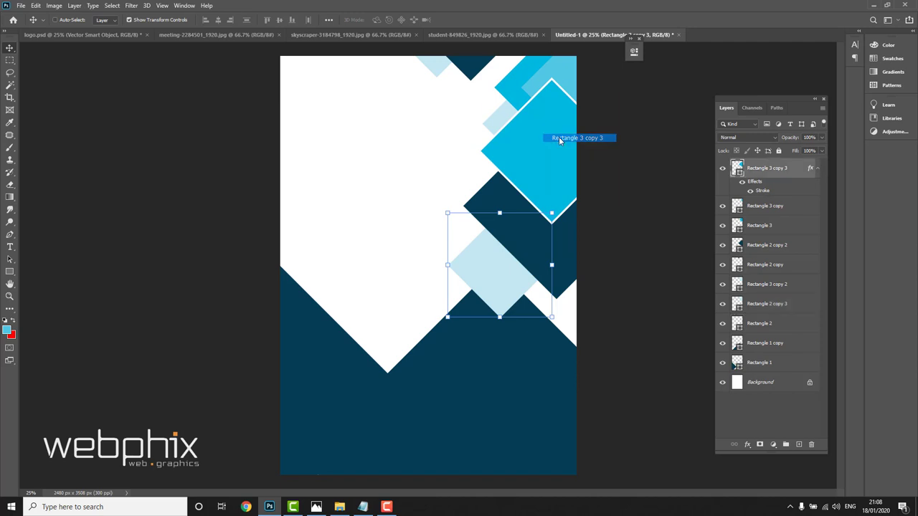
click(819, 169)
drag(787, 170, 798, 444)
mouse_move(526, 132)
mouse_down()
mouse_move(466, 318)
mouse_move(497, 287)
mouse_move(516, 284)
mouse_up()
key(ctrl+t)
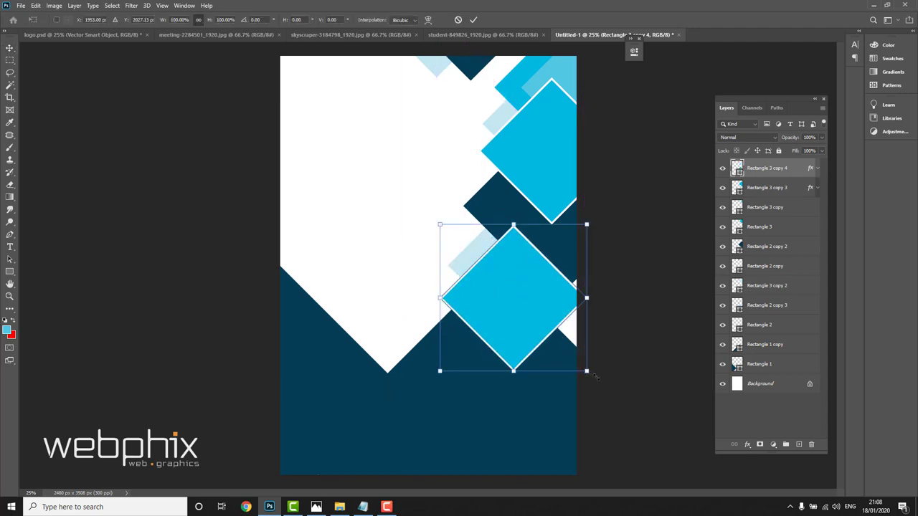
drag(586, 370, 631, 419)
drag(531, 327, 527, 322)
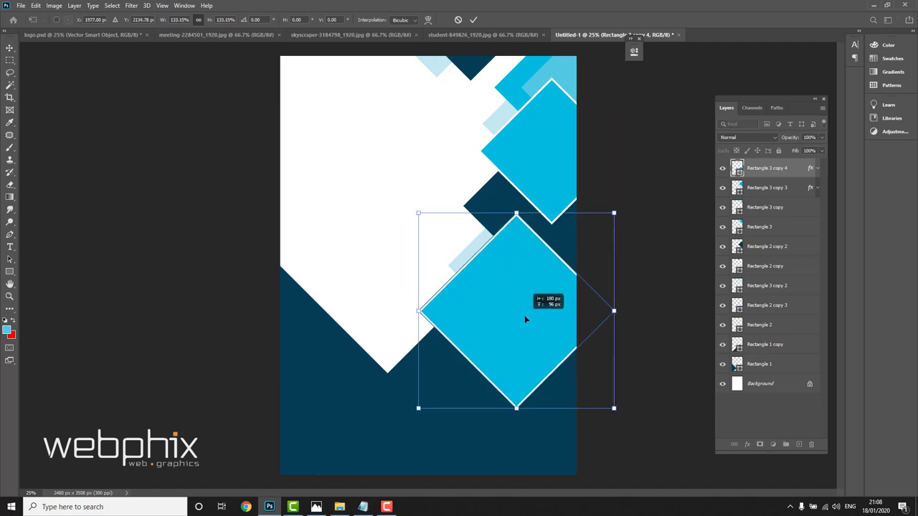
drag(526, 319, 521, 318)
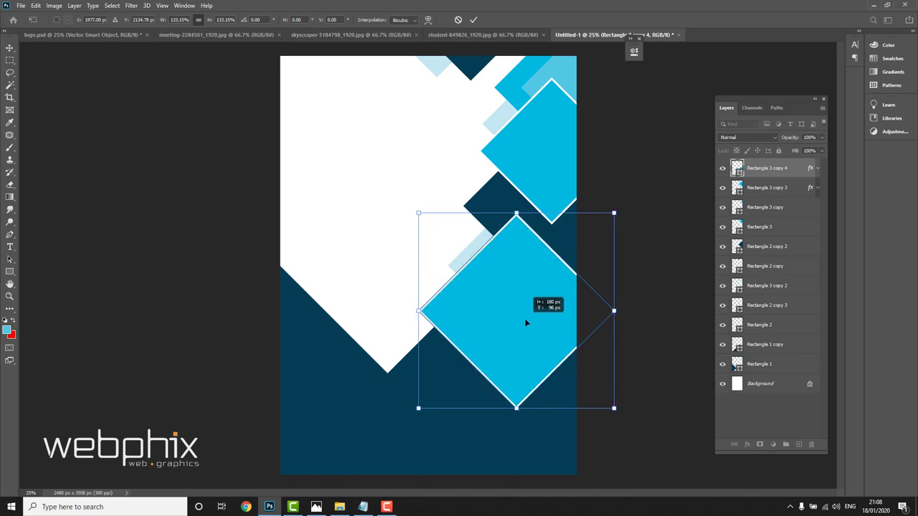
click(473, 20)
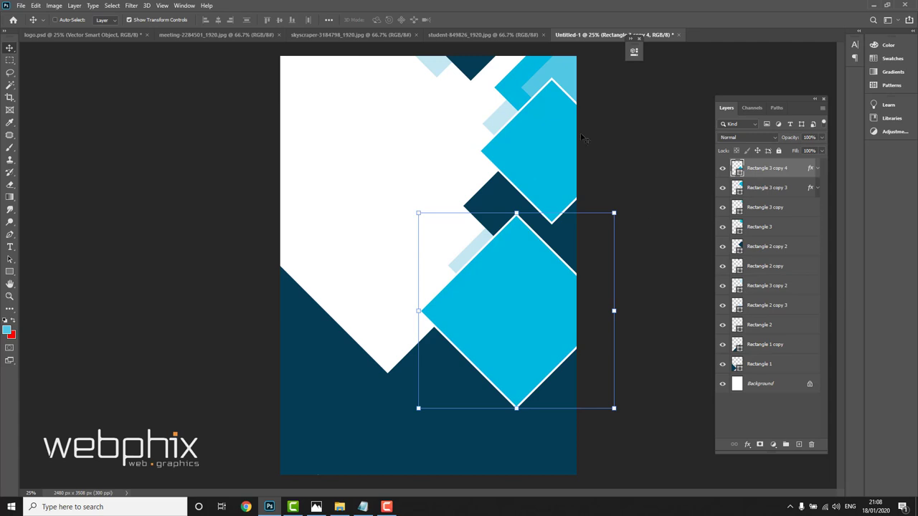
- Duplicate the plain cyan Rectangle 3 and move the copy to the lower left
right_click(514, 88)
click(531, 92)
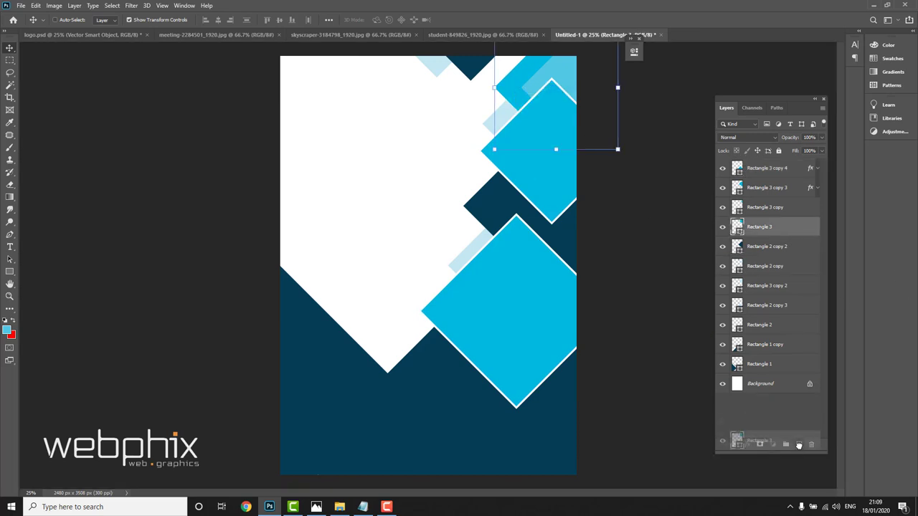
key(ctrl+j)
mouse_move(527, 79)
mouse_down()
mouse_move(360, 356)
mouse_move(356, 341)
mouse_move(396, 331)
mouse_up()
- Duplicate the outlined diamond as Rectangle 3 copy 6 at bottom-left, resized to about 92%
right_click(546, 284)
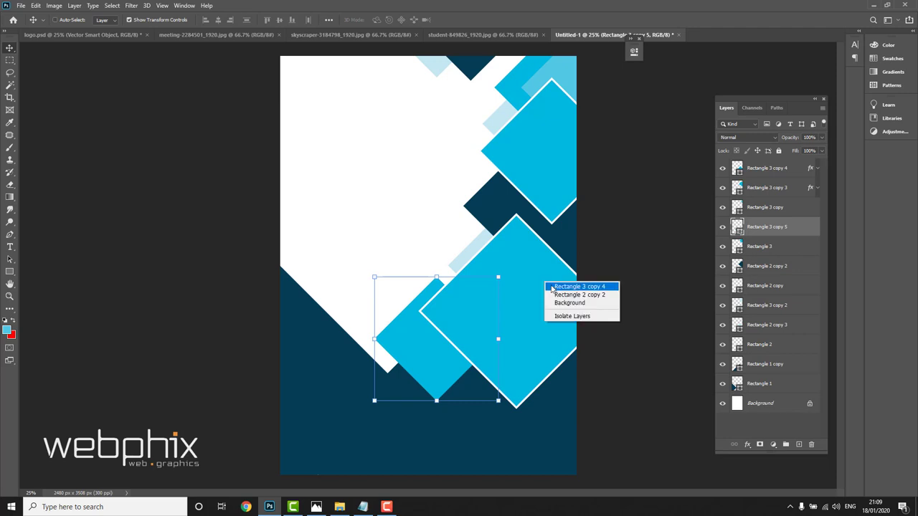
click(558, 289)
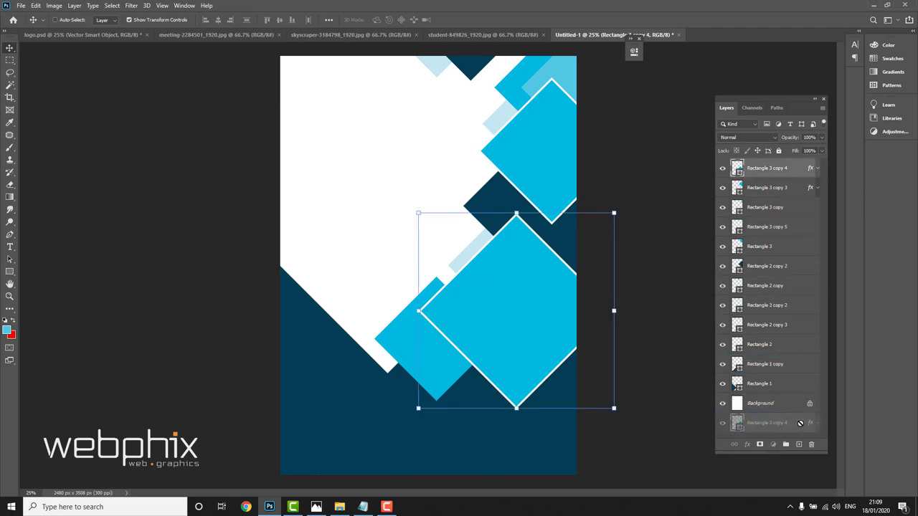
key(ctrl+j)
right_click(466, 307)
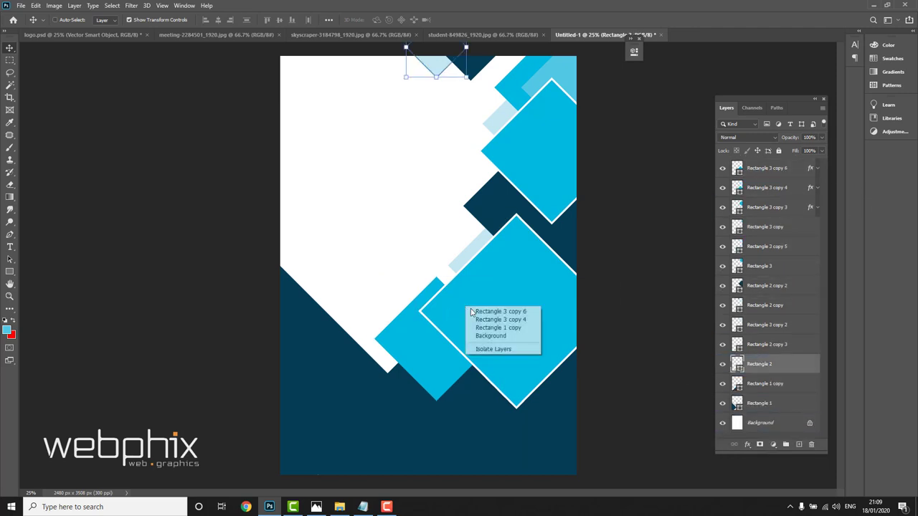
click(491, 313)
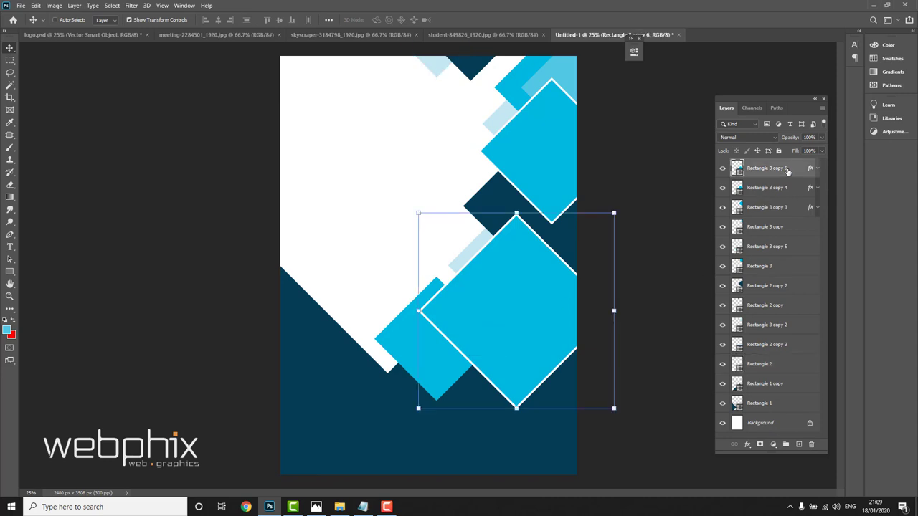
mouse_move(558, 346)
mouse_down()
mouse_move(392, 444)
mouse_move(367, 412)
mouse_up()
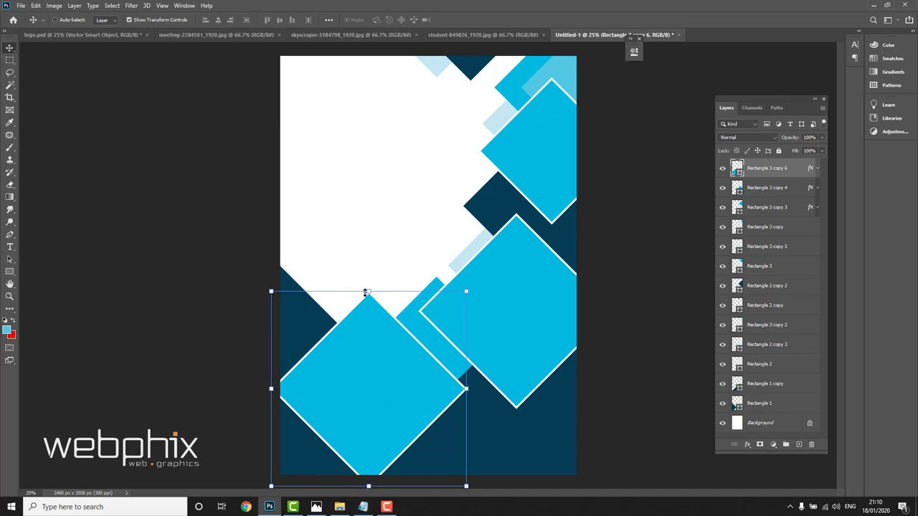
drag(366, 294, 364, 315)
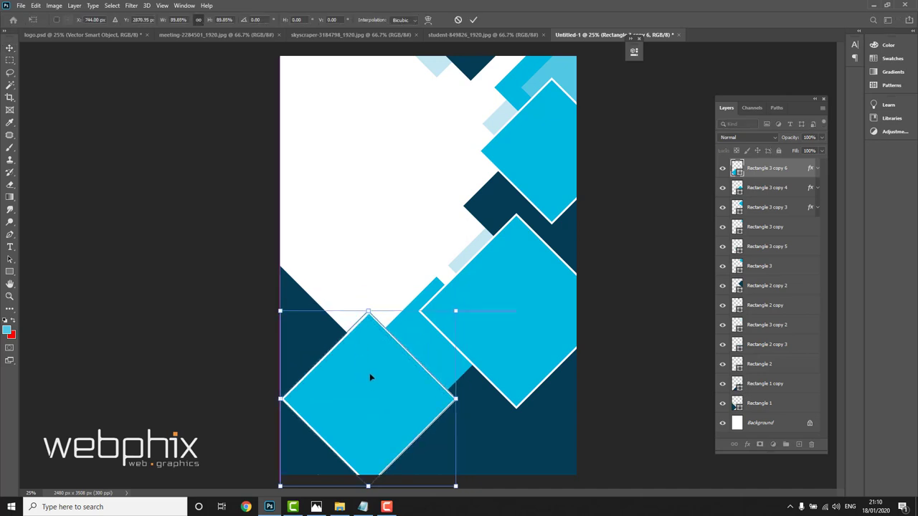
drag(370, 377, 368, 373)
drag(367, 307, 368, 319)
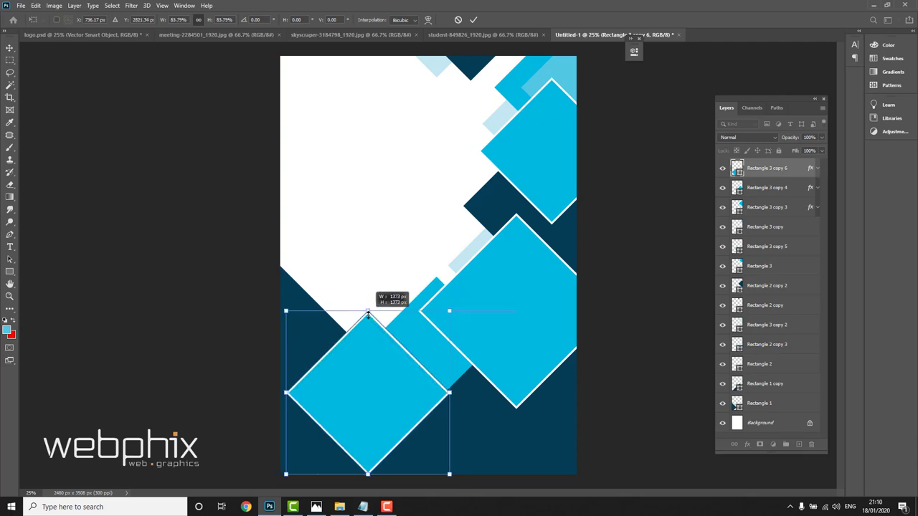
mouse_move(367, 362)
mouse_down()
mouse_move(364, 349)
mouse_move(366, 366)
mouse_up()
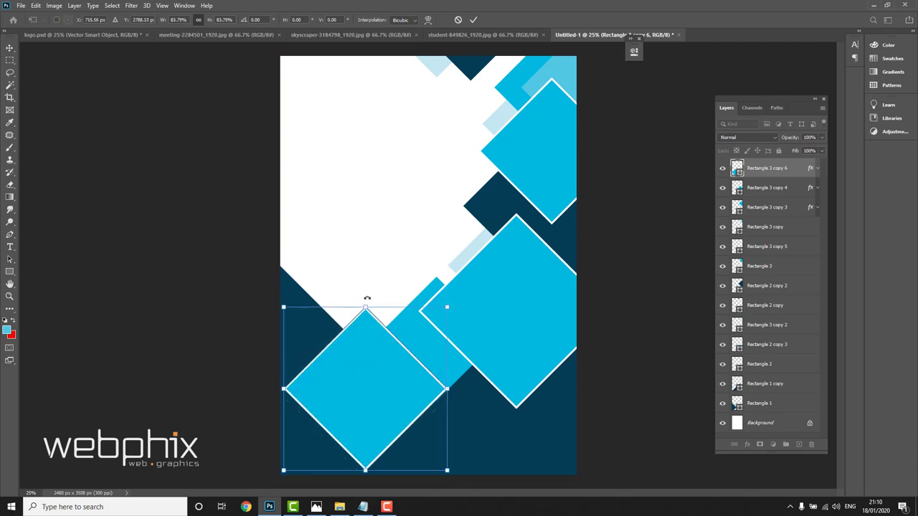
drag(365, 307, 365, 290)
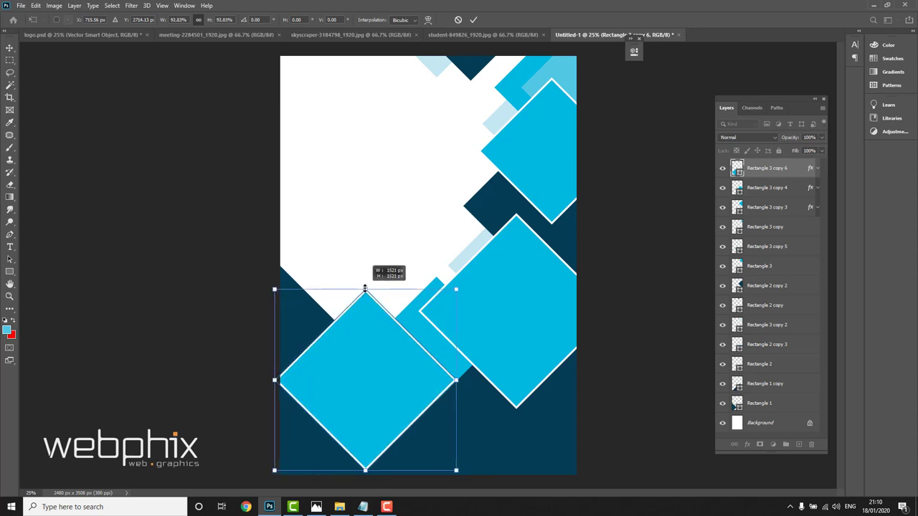
click(473, 20)
- Duplicate pale-blue Rectangle 2 into the bottom-left corner, enlarged about 112%
right_click(439, 66)
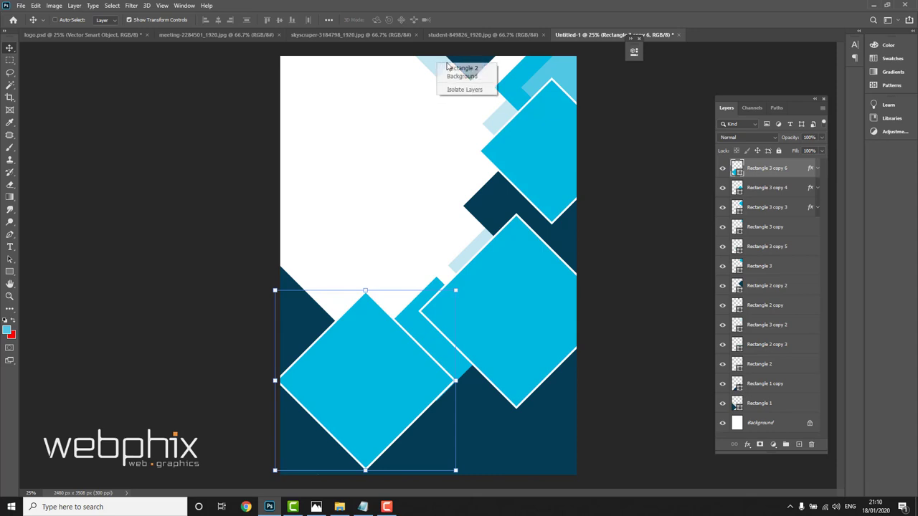
click(459, 68)
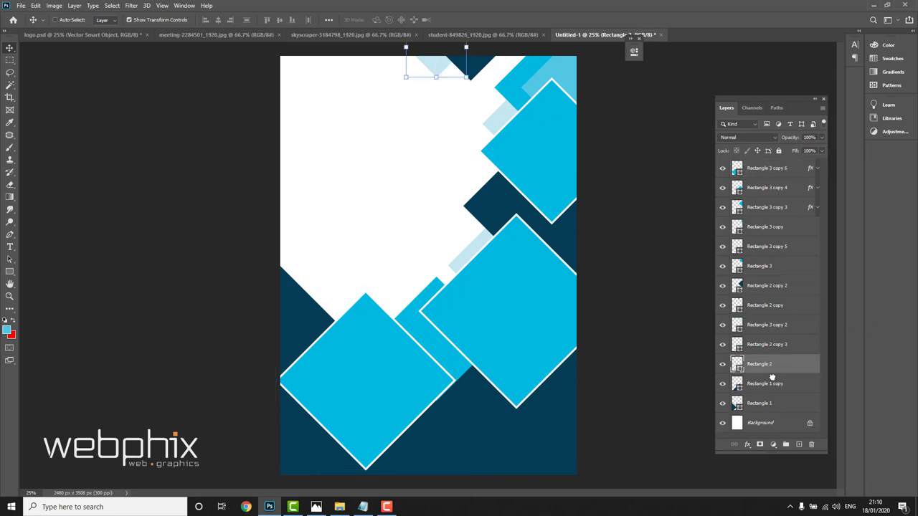
key(ctrl+j)
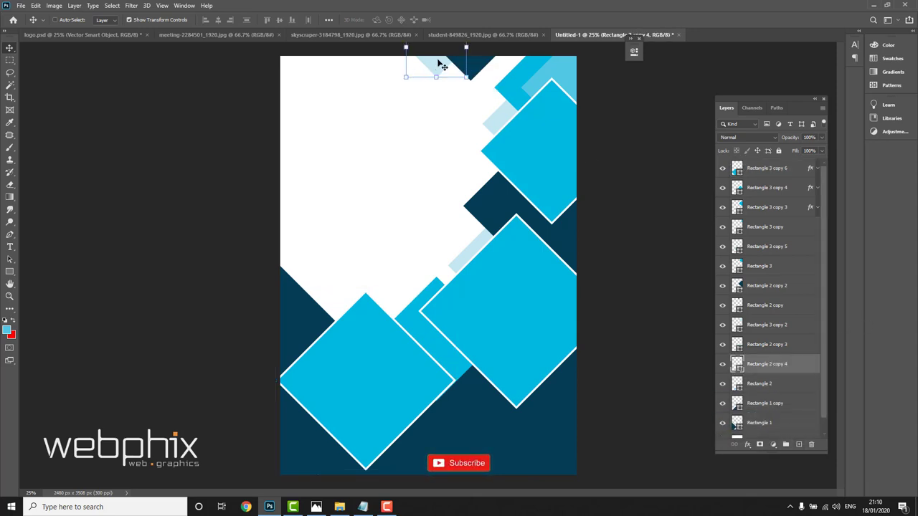
drag(442, 66, 289, 487)
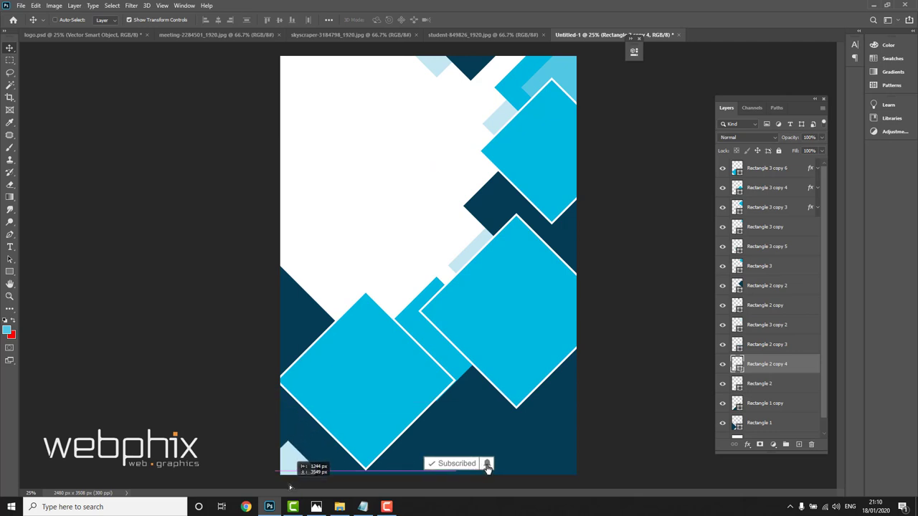
drag(290, 488, 287, 475)
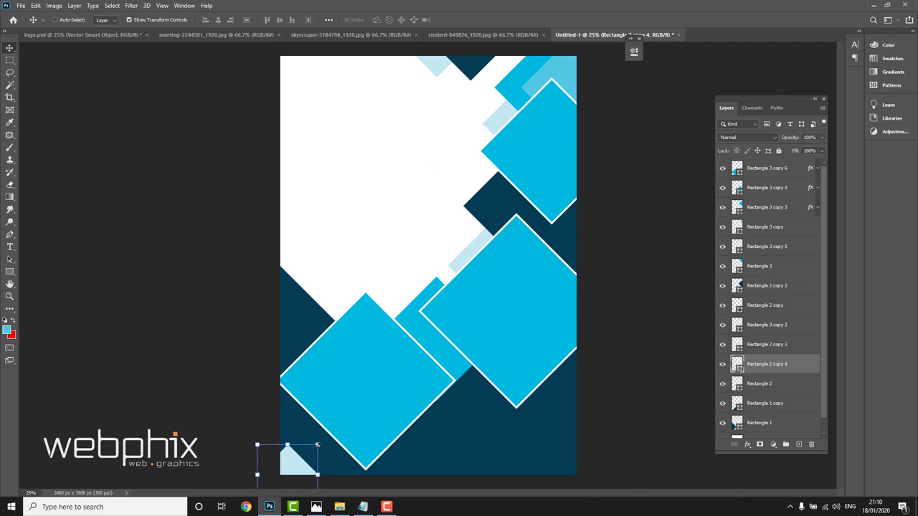
mouse_move(317, 445)
mouse_down()
mouse_move(324, 441)
mouse_move(298, 469)
mouse_up()
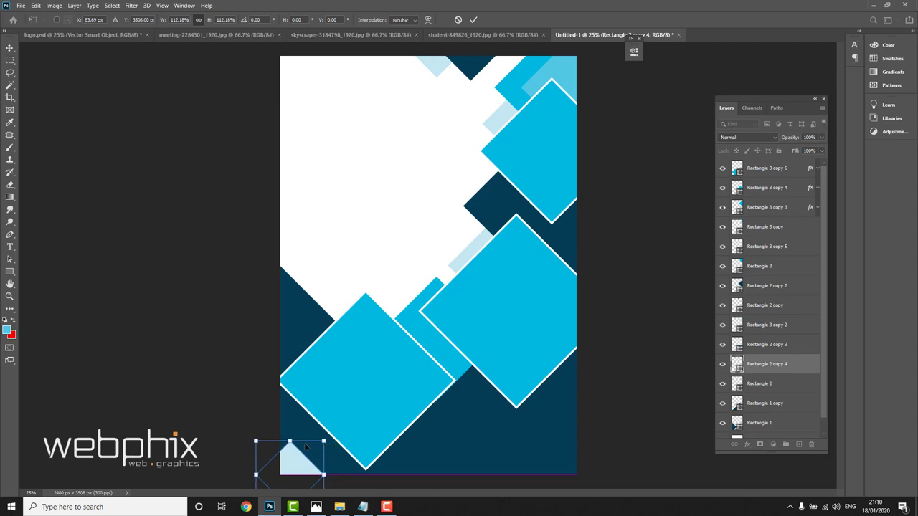
click(473, 19)
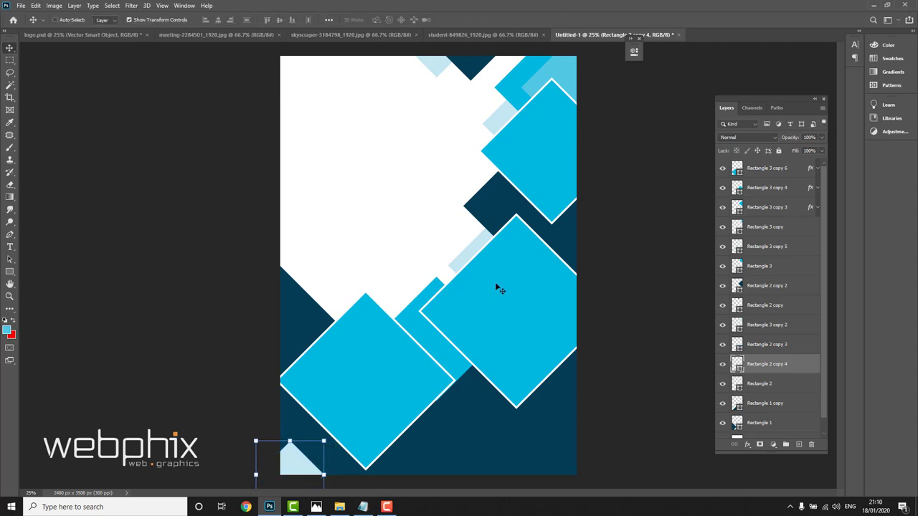
- Copy that triangle as Rectangle 2 copy 5 on the right edge, scaled about 122%
right_click(289, 468)
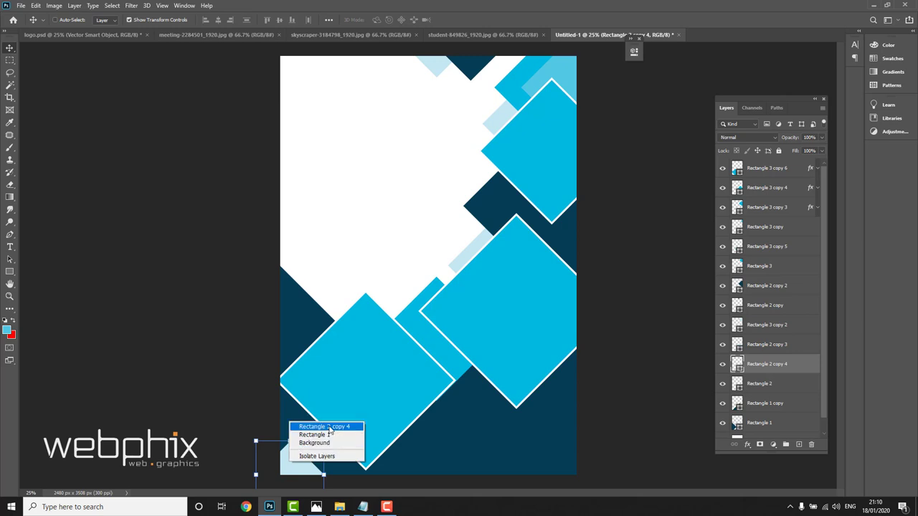
click(323, 426)
key(ctrl+j)
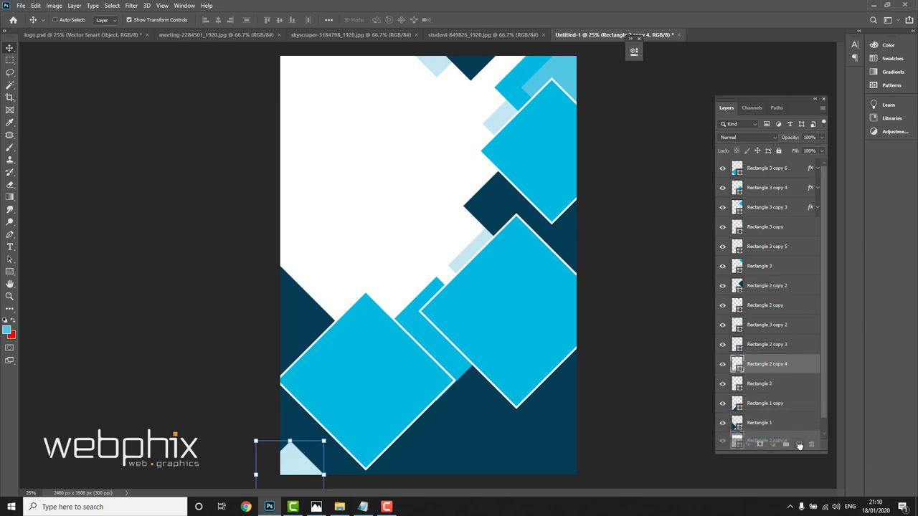
mouse_move(302, 463)
mouse_down()
mouse_move(579, 408)
mouse_move(580, 390)
mouse_up()
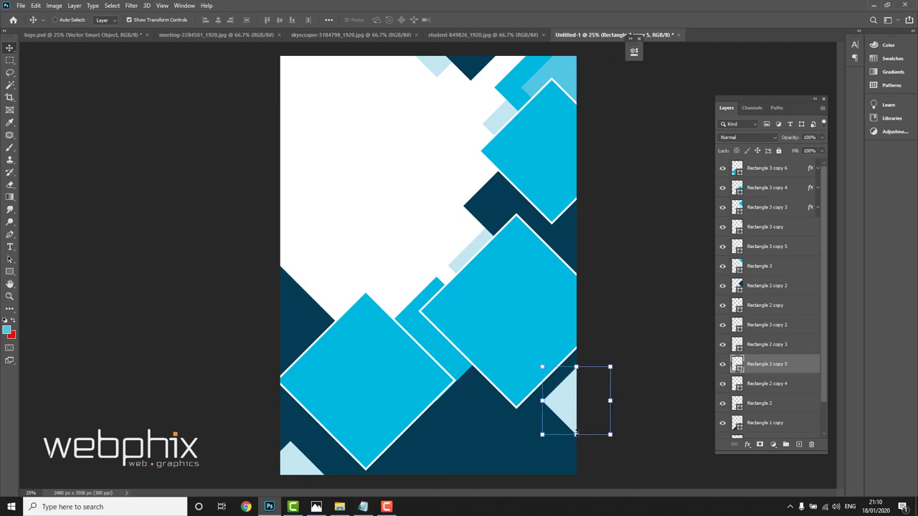
drag(576, 434, 575, 430)
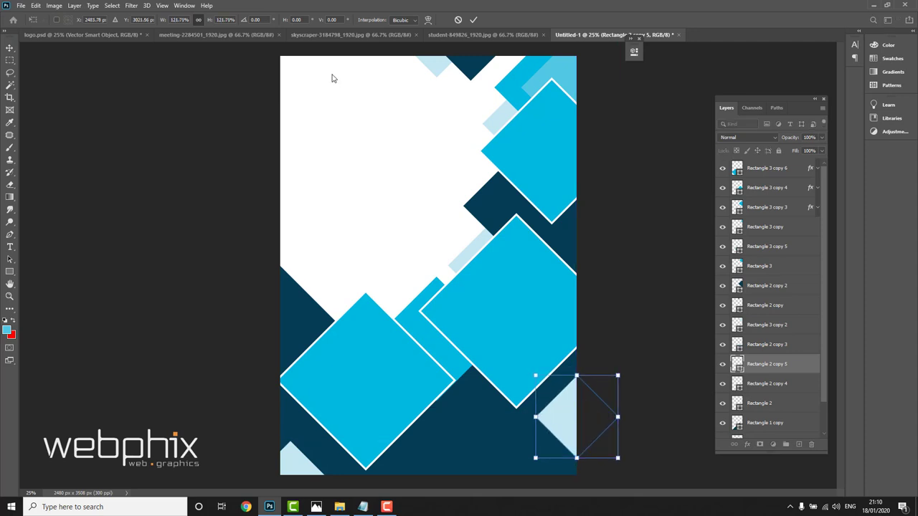
click(475, 20)
right_click(514, 267)
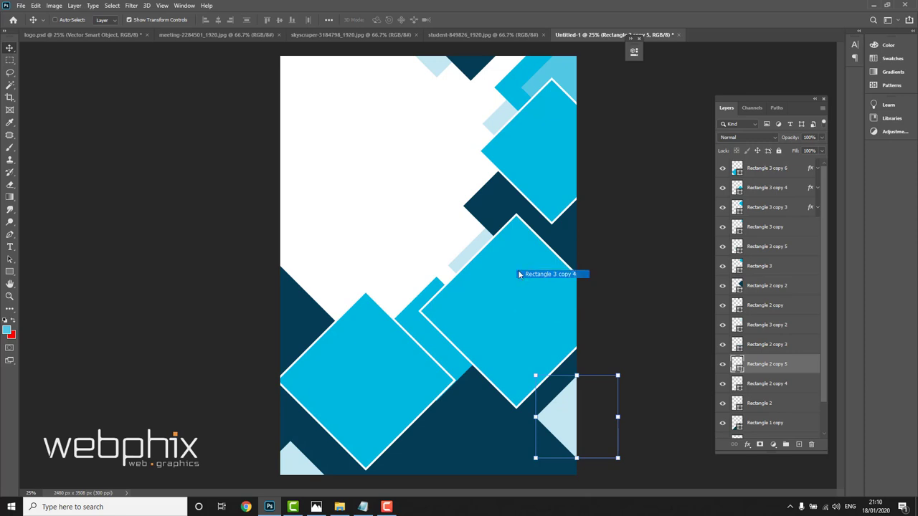
- Shrink the large right diamond, Rectangle 3 copy 4, slightly and move it down
click(517, 271)
drag(423, 224, 433, 236)
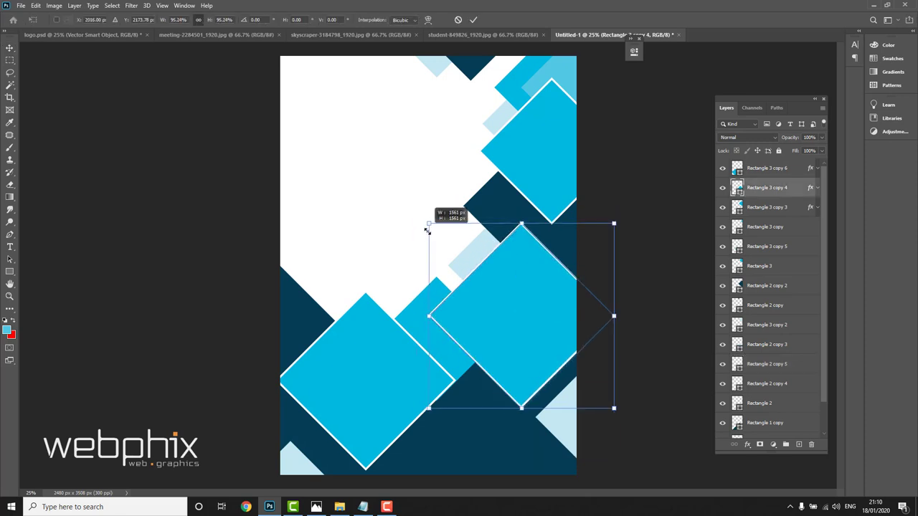
drag(516, 303, 511, 296)
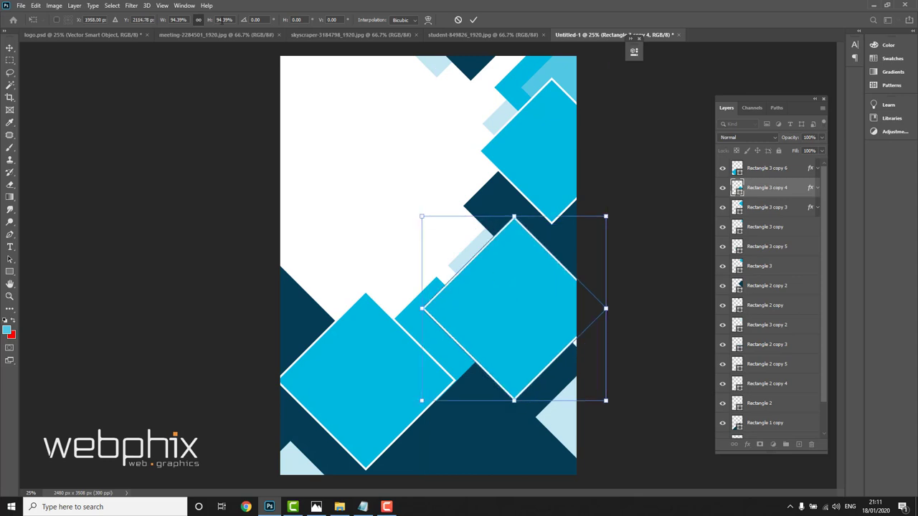
click(473, 20)
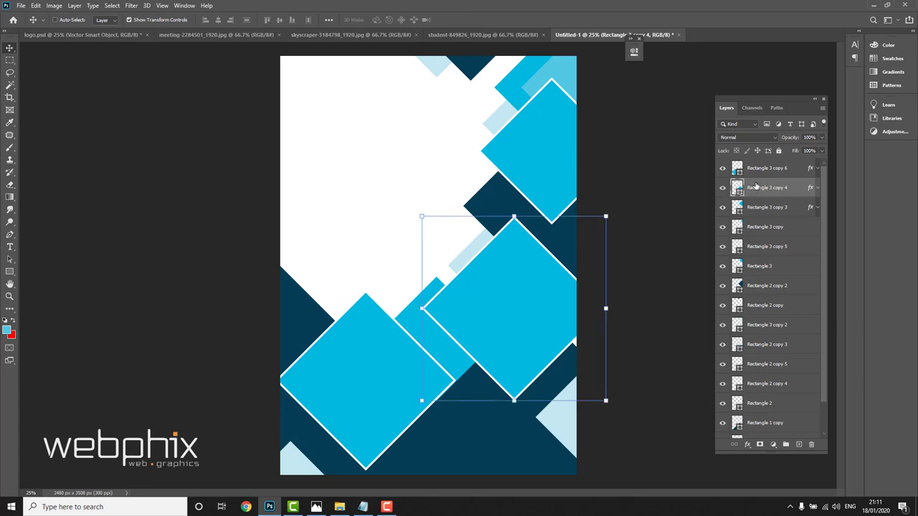
drag(504, 281, 509, 300)
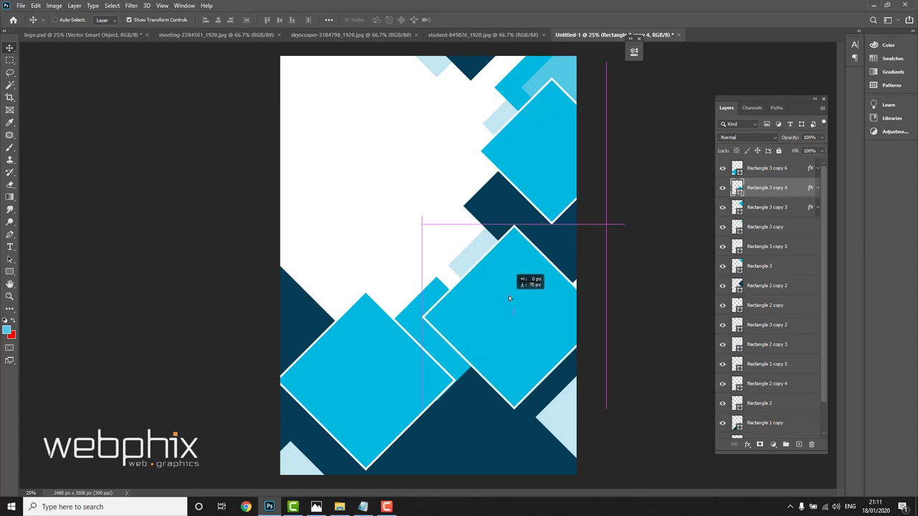
drag(509, 300, 507, 294)
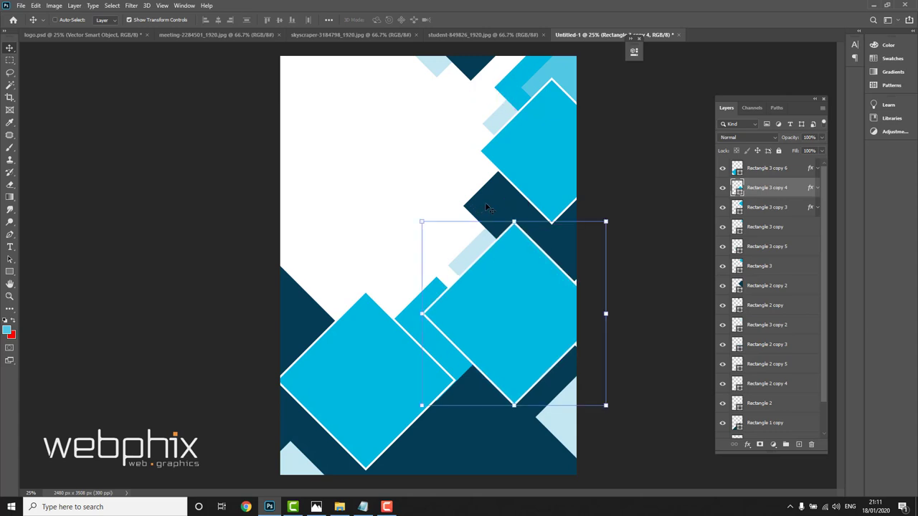
- Shift the navy diamond up-right and move the top-right cyan diamond lower and left
right_click(485, 202)
click(495, 208)
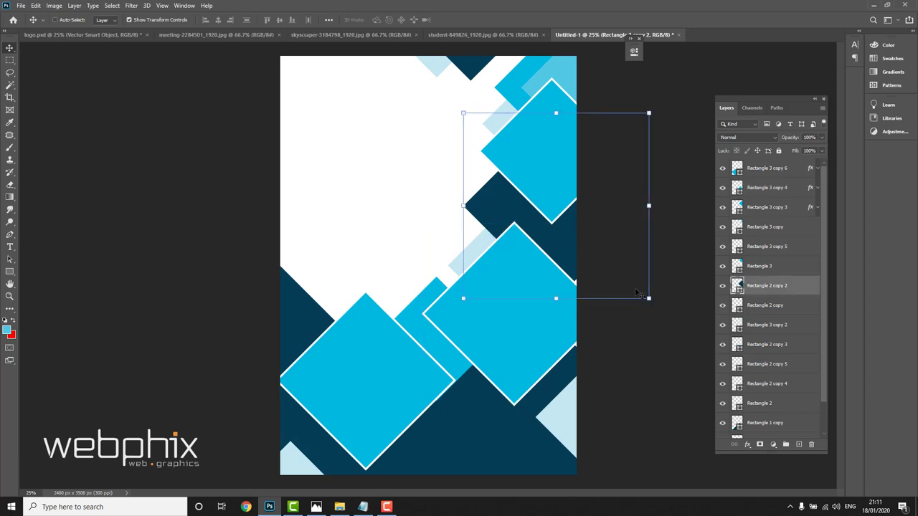
drag(581, 261, 581, 262)
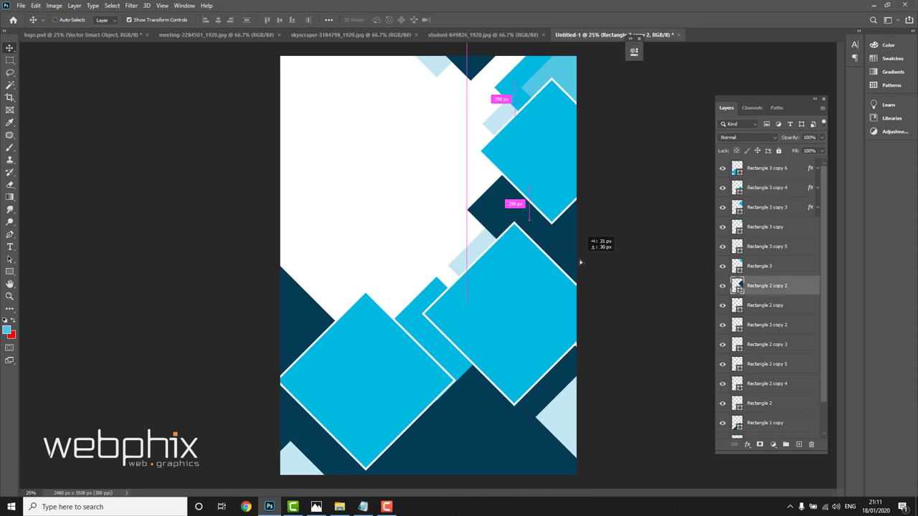
drag(581, 262, 580, 262)
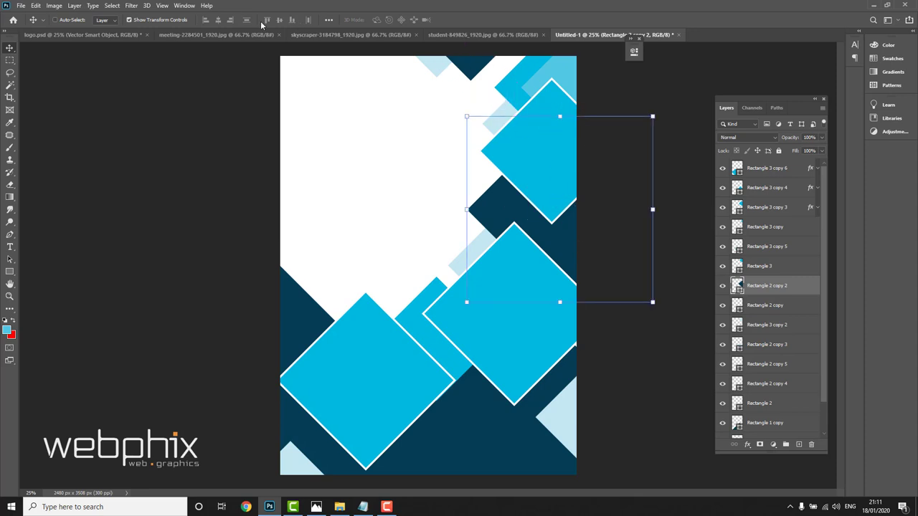
right_click(553, 109)
click(553, 109)
drag(553, 127, 541, 134)
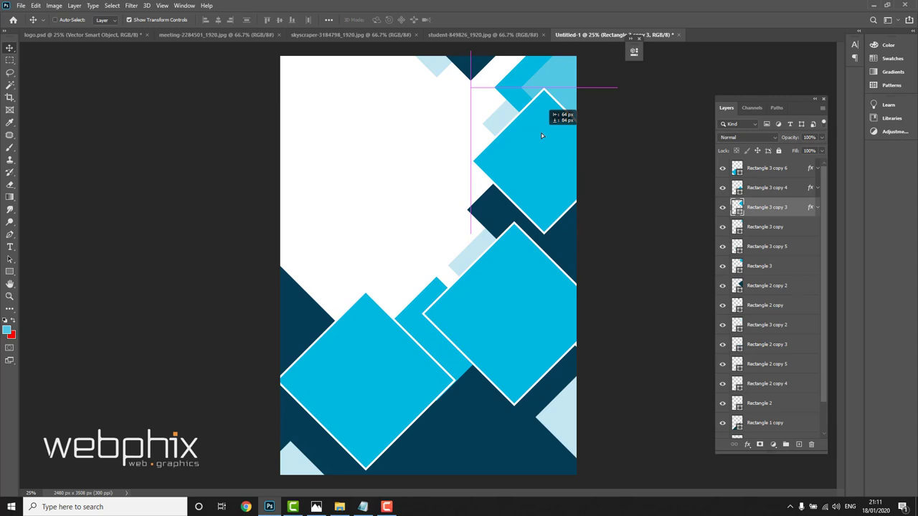
drag(542, 134, 541, 168)
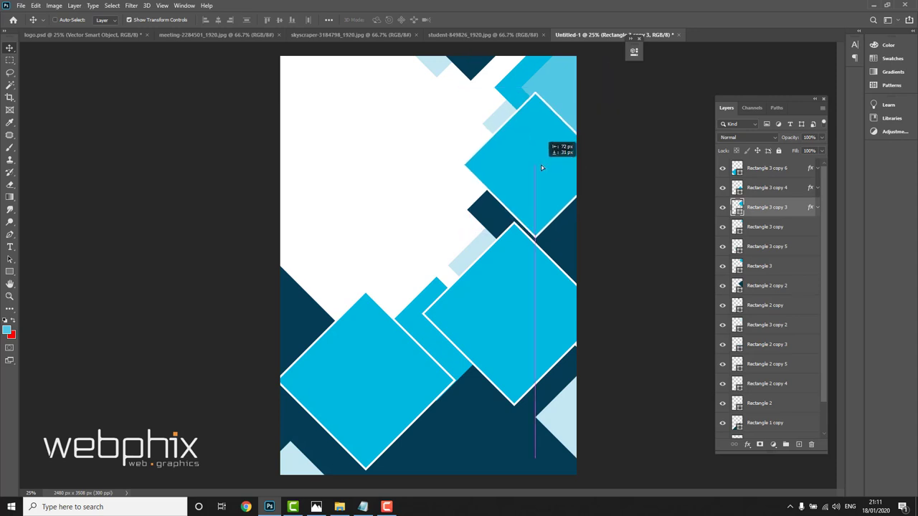
- Lower the large right diamond further and enlarge the navy diamond about 106%
right_click(504, 269)
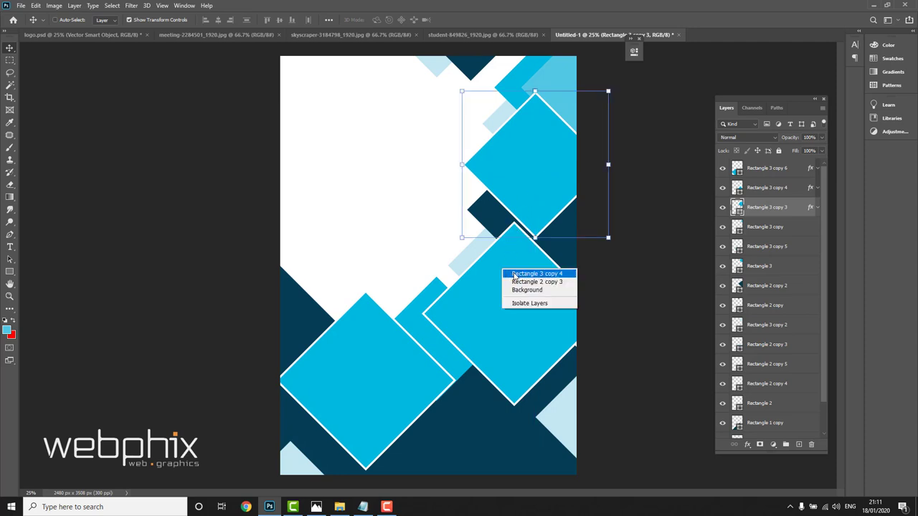
click(511, 272)
drag(506, 278, 507, 289)
right_click(574, 225)
click(592, 225)
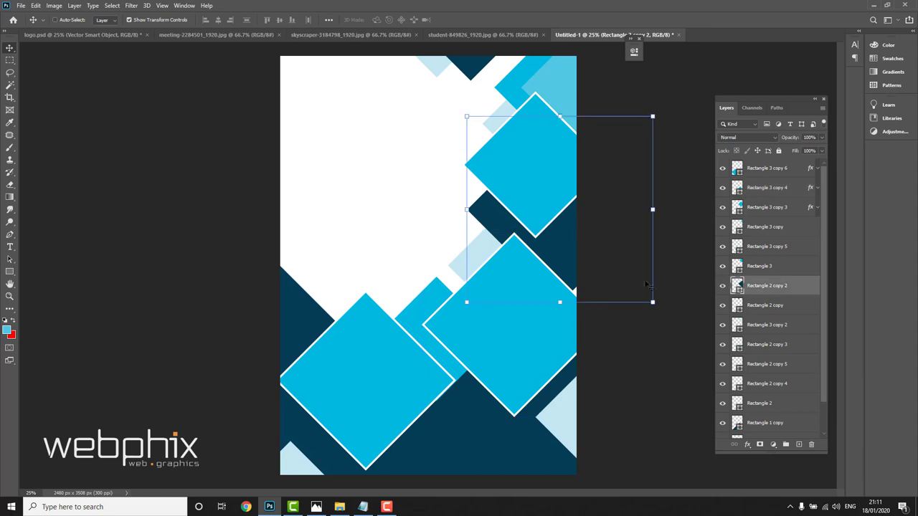
drag(656, 308, 668, 320)
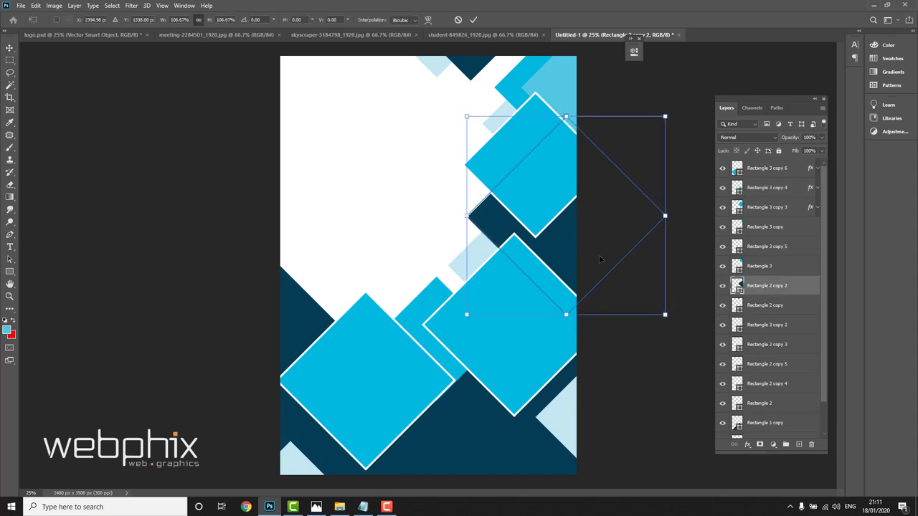
click(474, 21)
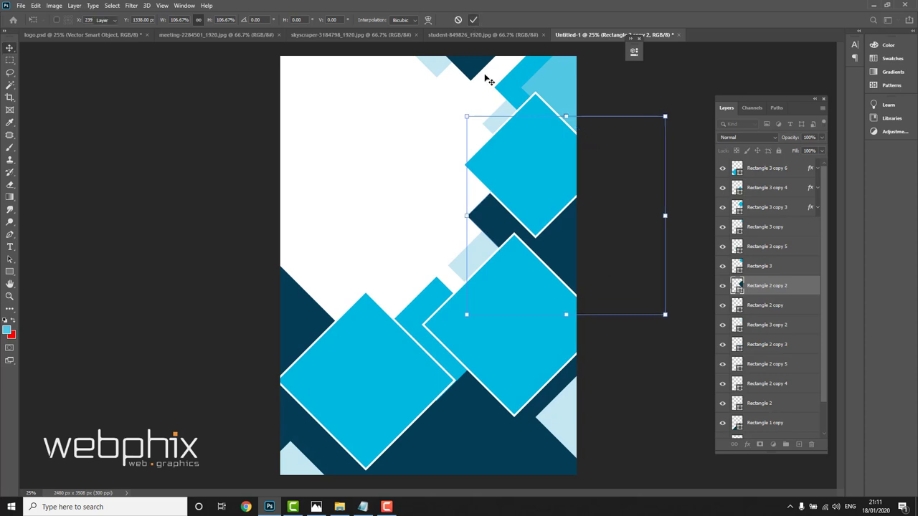
- Realign and slightly enlarge the top-right cyan diamond, then bring up the meeting photo
right_click(532, 105)
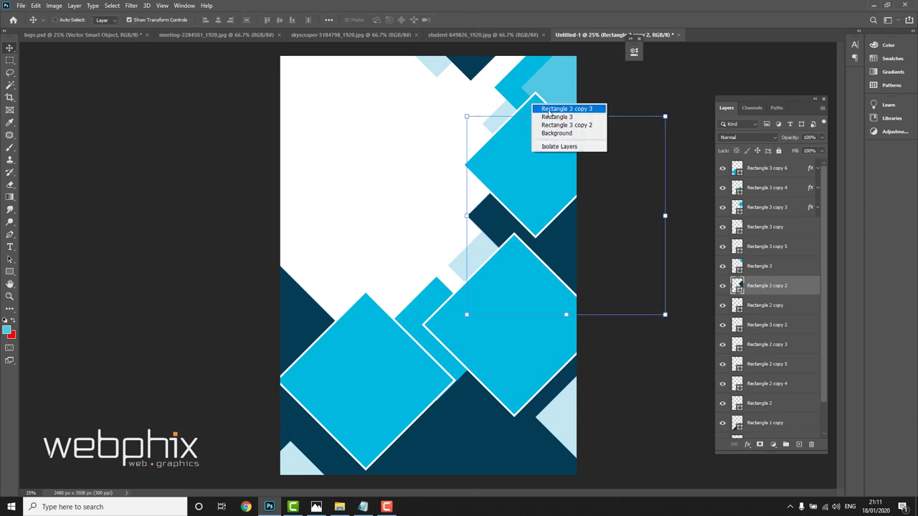
click(556, 108)
drag(536, 134, 542, 126)
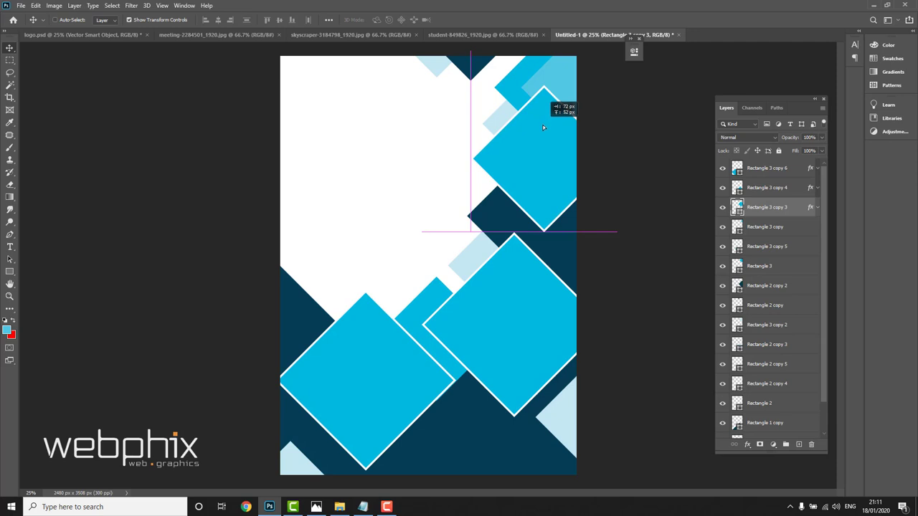
drag(543, 127, 543, 127)
drag(617, 231, 626, 240)
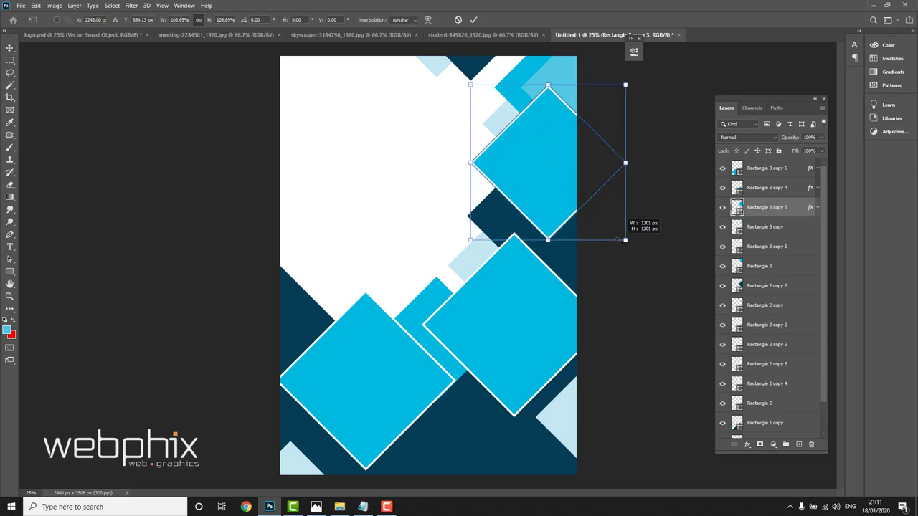
drag(572, 200, 571, 203)
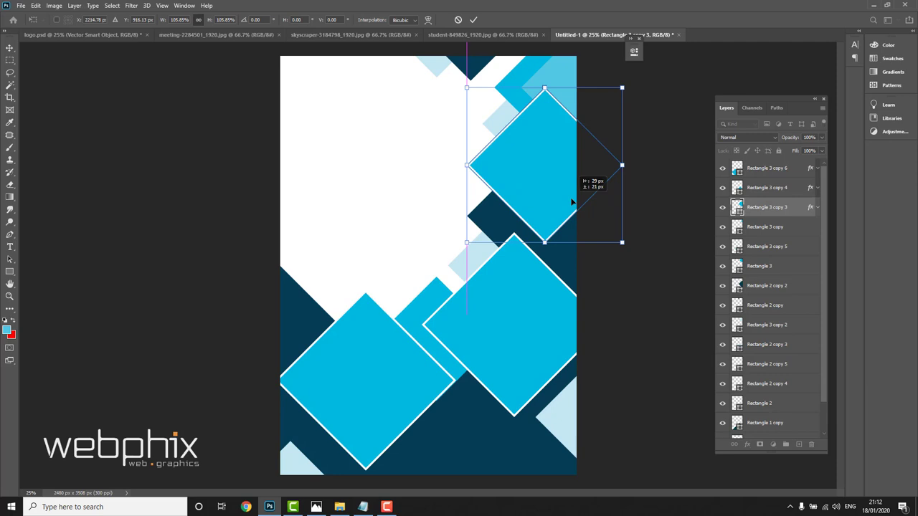
click(473, 20)
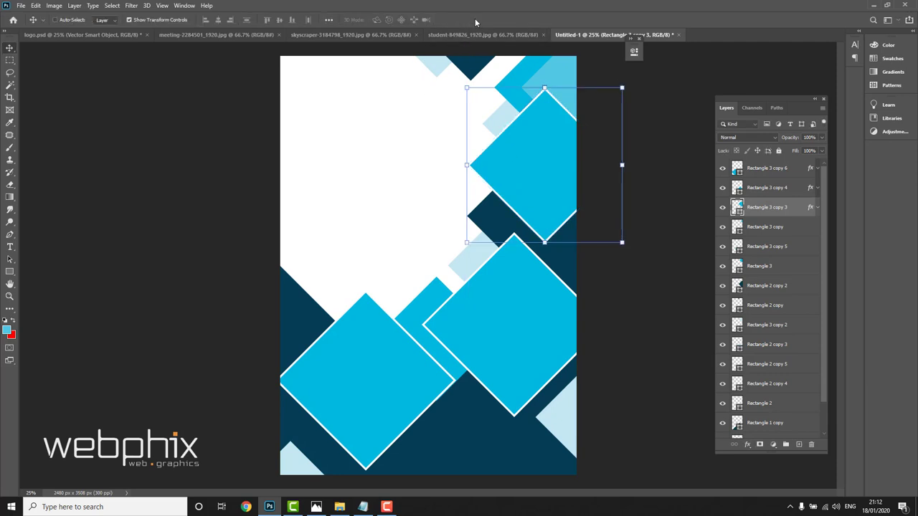
click(189, 35)
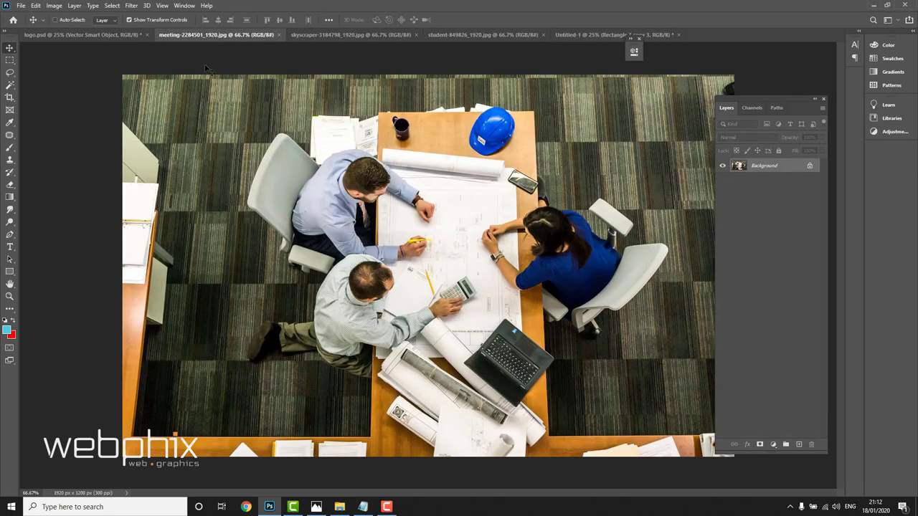
- Bring the meeting photo in as Layer 1, scale it about 108.7%, and clip it into the top-right diamond
drag(384, 208, 577, 40)
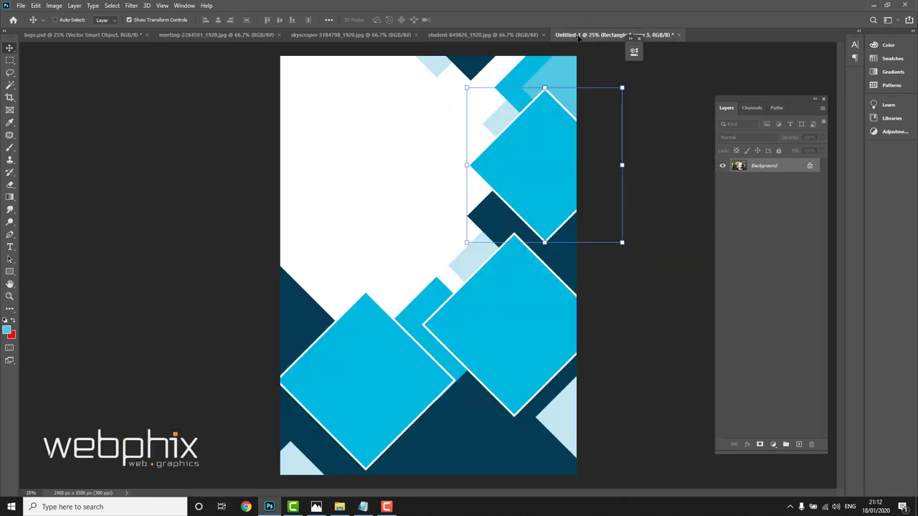
mouse_move(577, 40)
mouse_down()
mouse_move(477, 168)
mouse_move(486, 157)
mouse_up()
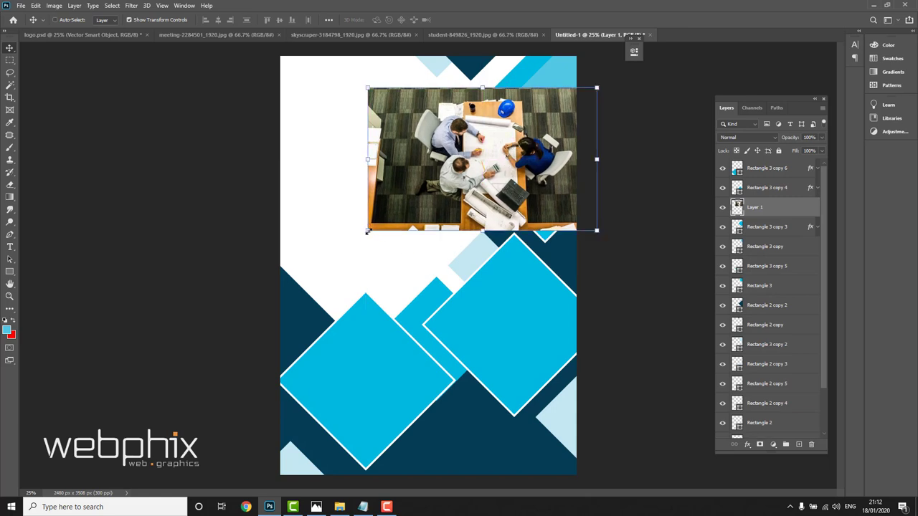
drag(366, 231, 348, 242)
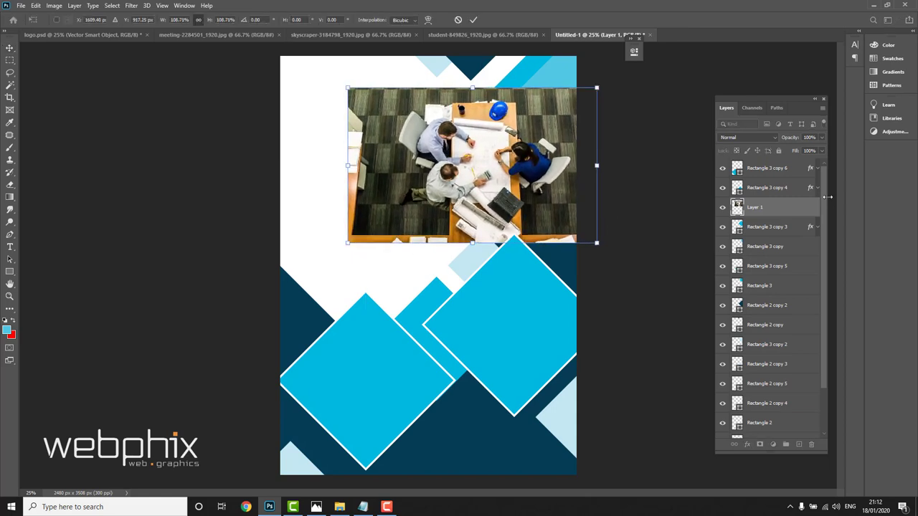
key(Return)
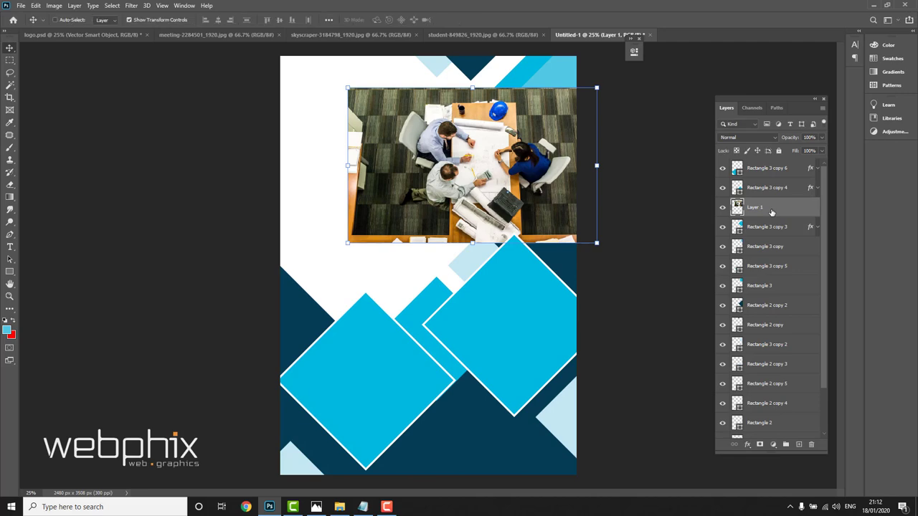
right_click(772, 212)
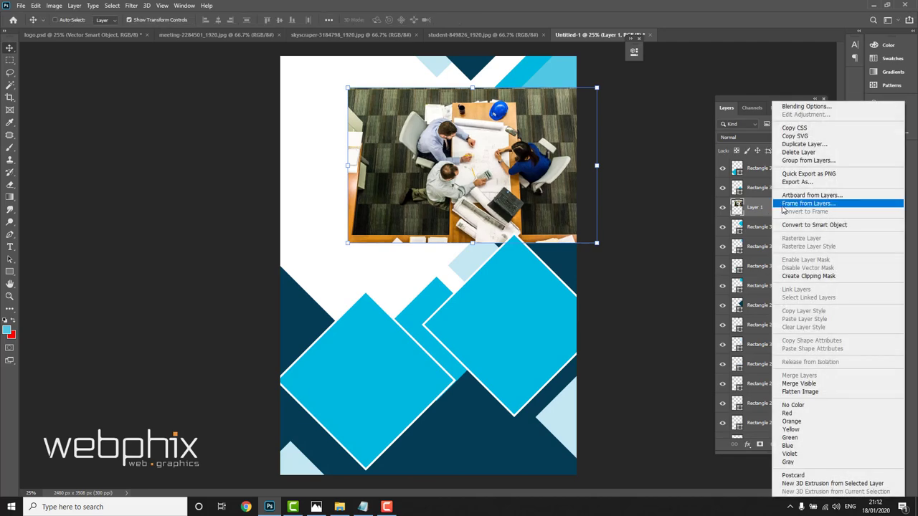
click(808, 276)
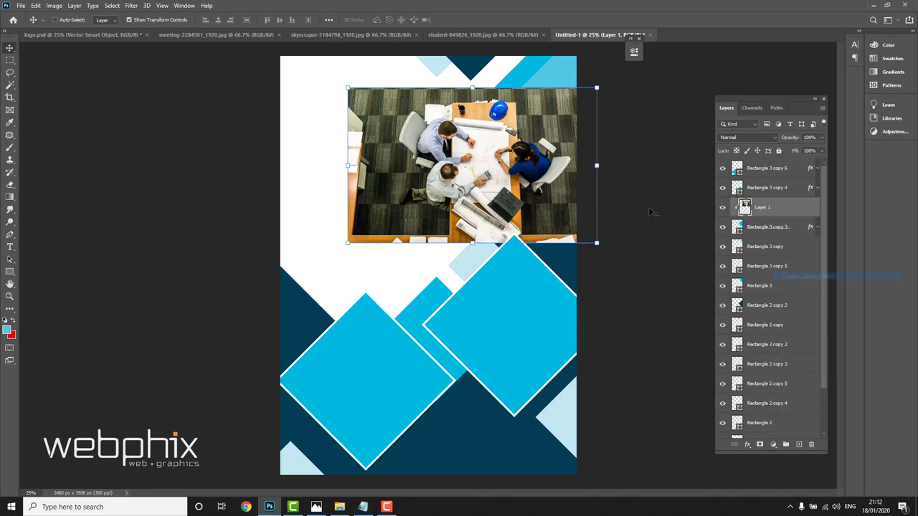
drag(551, 185, 582, 184)
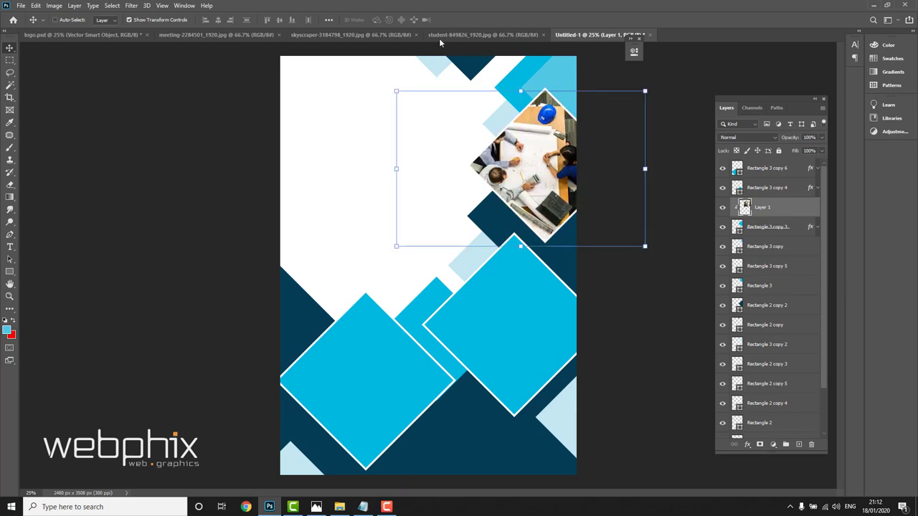
- Bring the skyscraper photo into the poster as Layer 2, enlarged about 123%
click(350, 35)
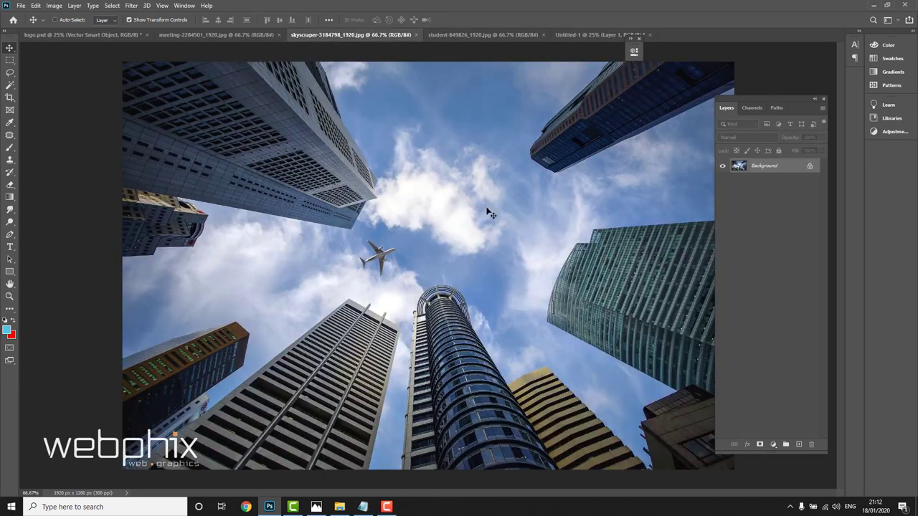
drag(490, 213, 580, 37)
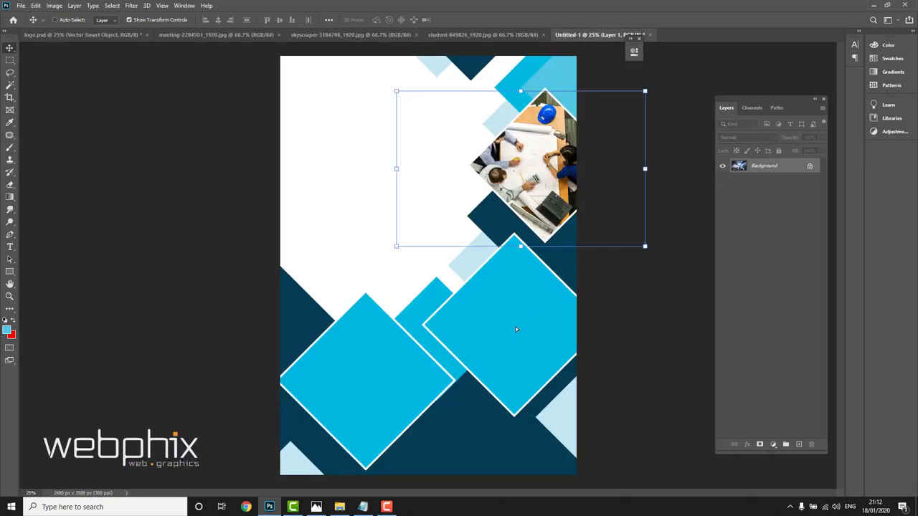
mouse_move(579, 37)
mouse_down()
mouse_move(532, 304)
mouse_move(523, 312)
mouse_move(515, 295)
mouse_up()
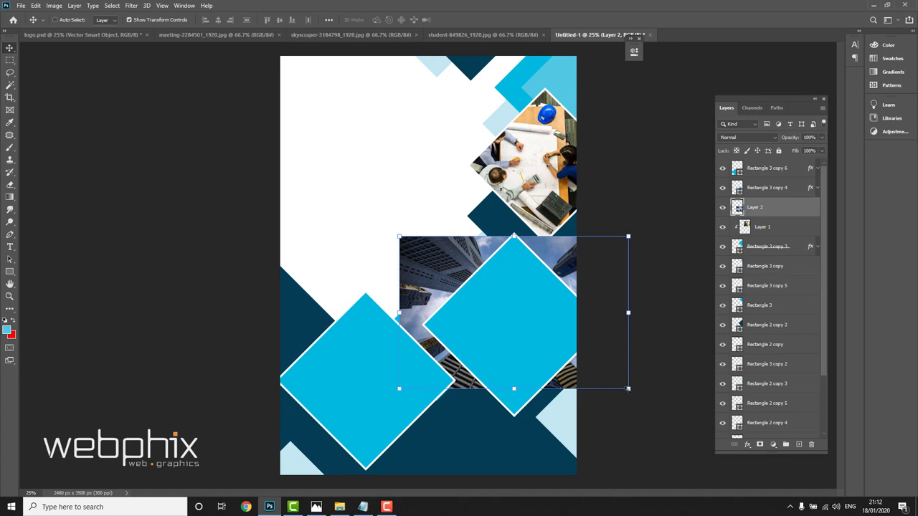
key(ctrl+t)
drag(628, 388, 680, 423)
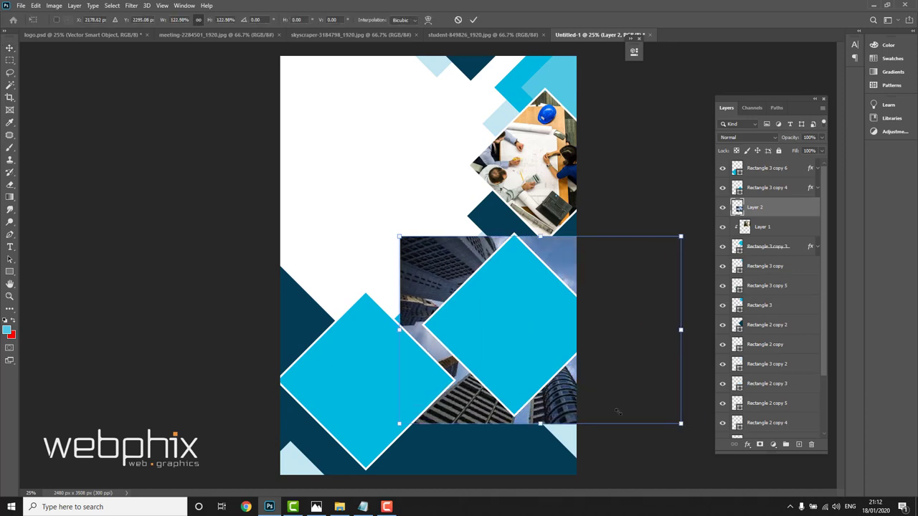
drag(617, 411, 614, 405)
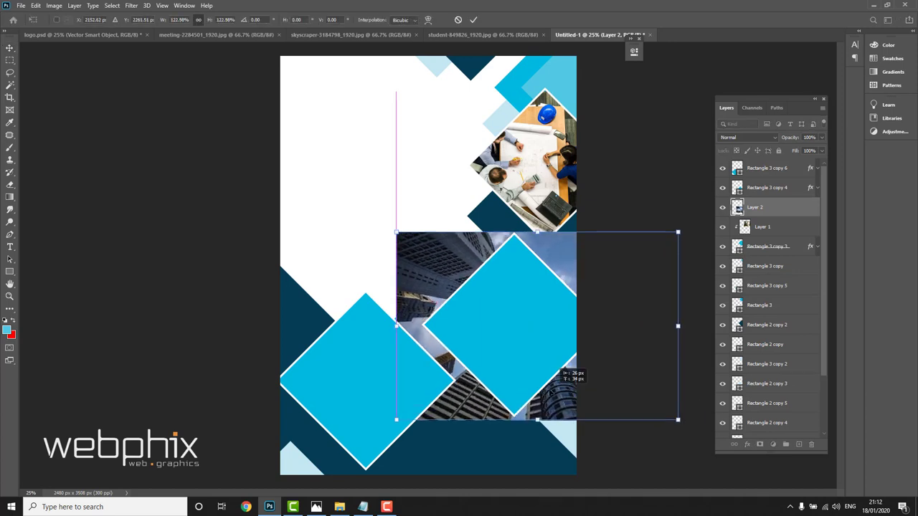
click(472, 20)
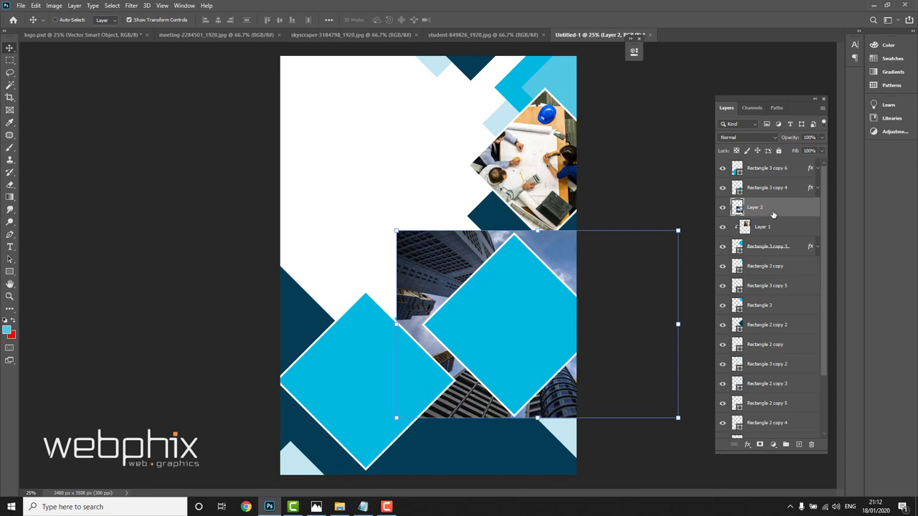
- Stack Layer 2 above Rectangle 3 copy 4 and clip it into that diamond
drag(773, 214, 773, 188)
right_click(773, 189)
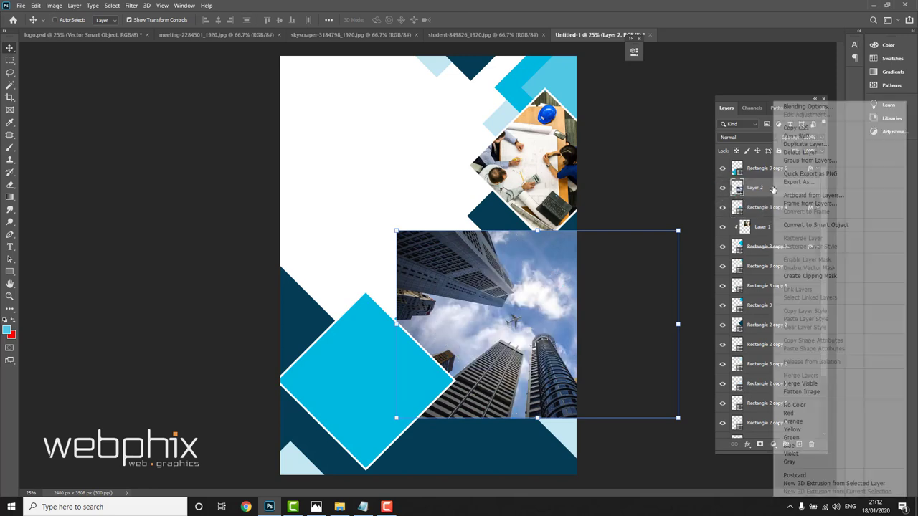
click(809, 276)
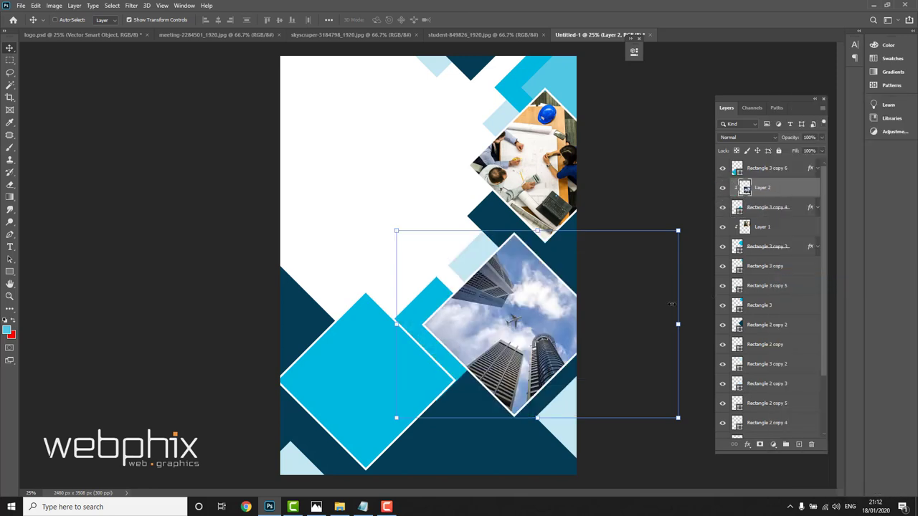
drag(530, 339, 520, 337)
click(180, 36)
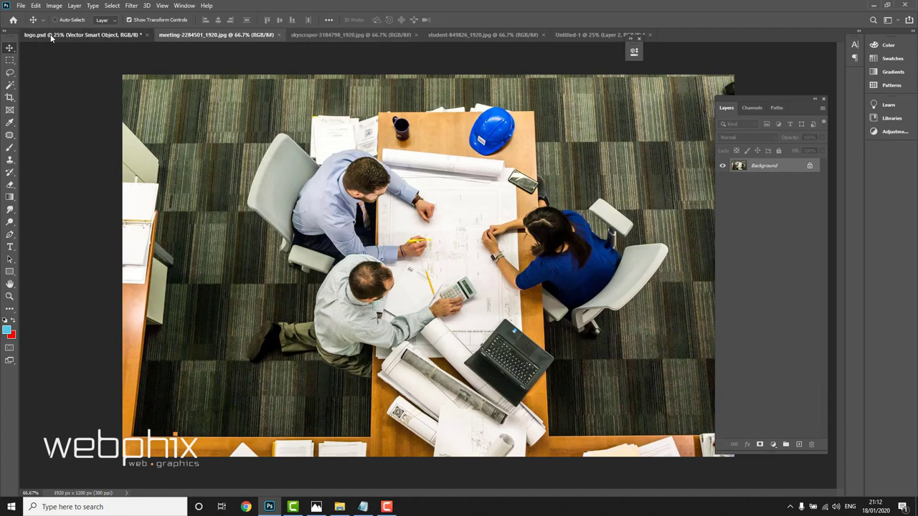
- Add the laptop photo as Layer 3, enlarged and clipped into Rectangle 3 copy 6
drag(51, 34, 580, 34)
click(314, 35)
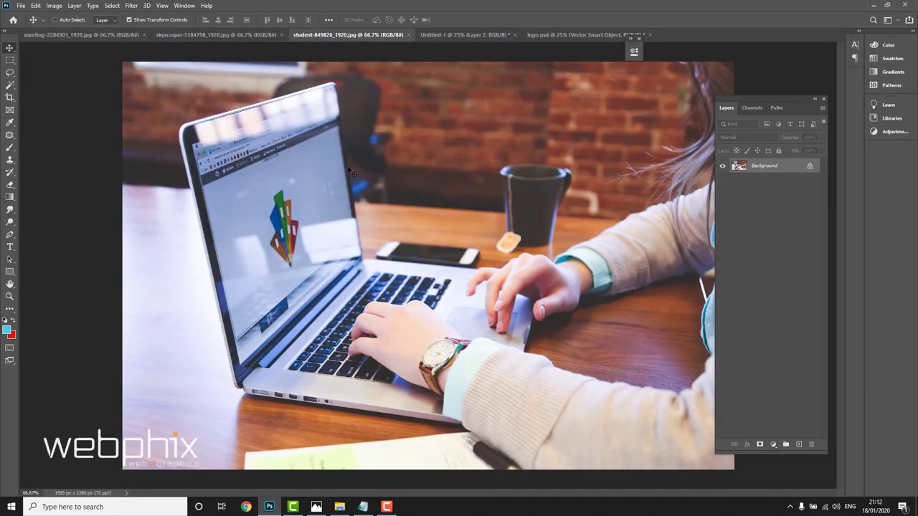
drag(352, 170, 467, 52)
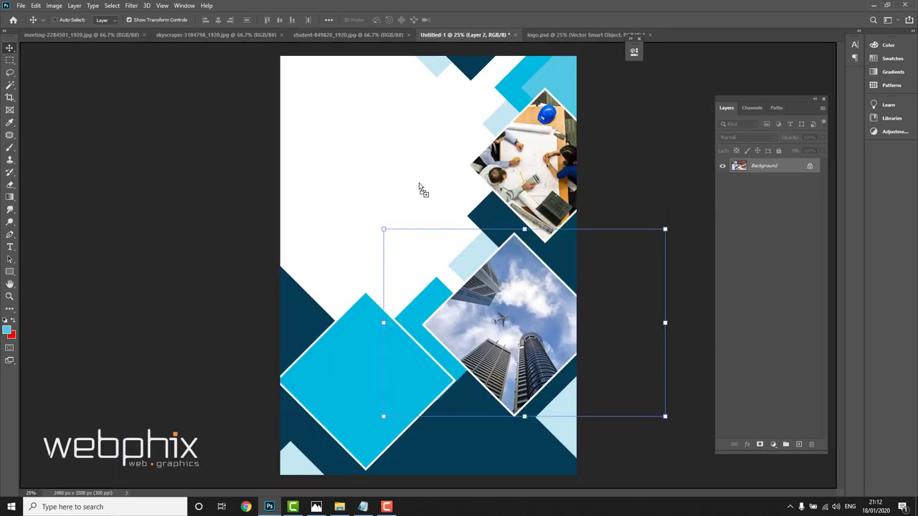
mouse_move(467, 51)
mouse_down()
mouse_move(435, 193)
mouse_move(377, 338)
mouse_up()
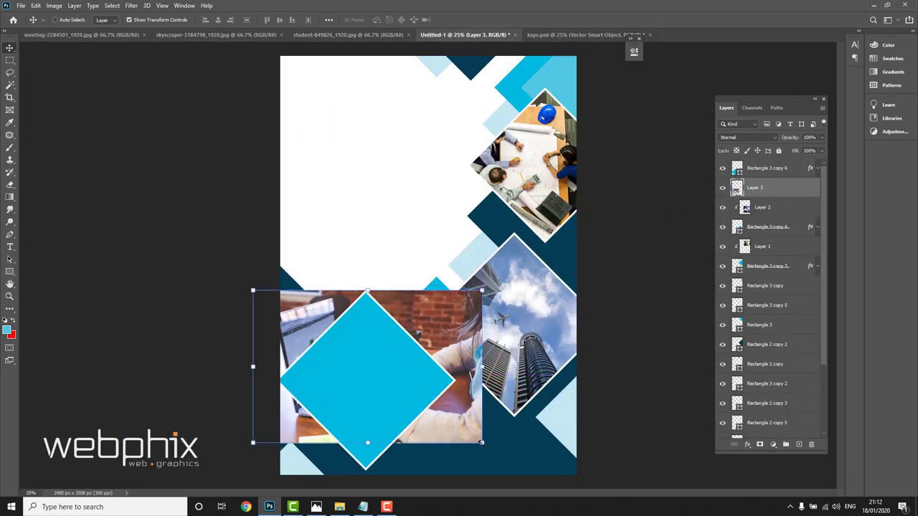
drag(482, 443, 515, 473)
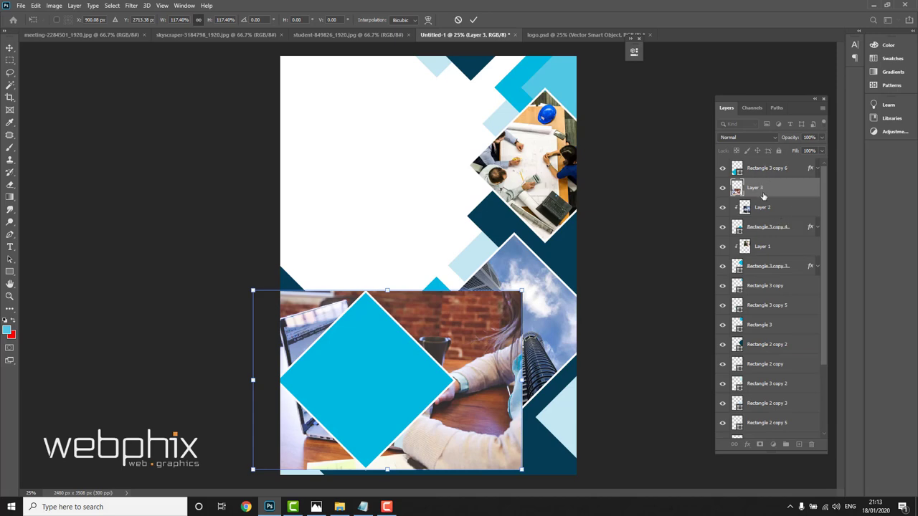
drag(763, 195, 766, 170)
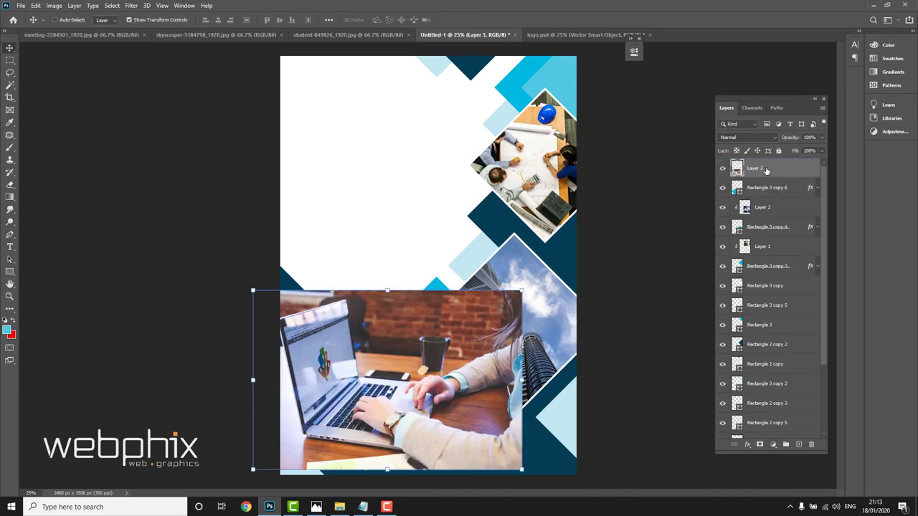
right_click(766, 170)
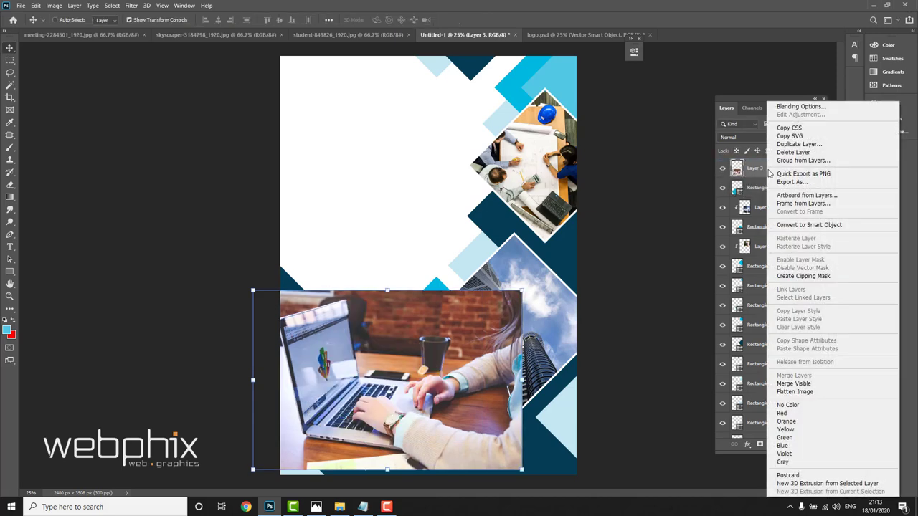
click(798, 278)
drag(352, 389, 404, 393)
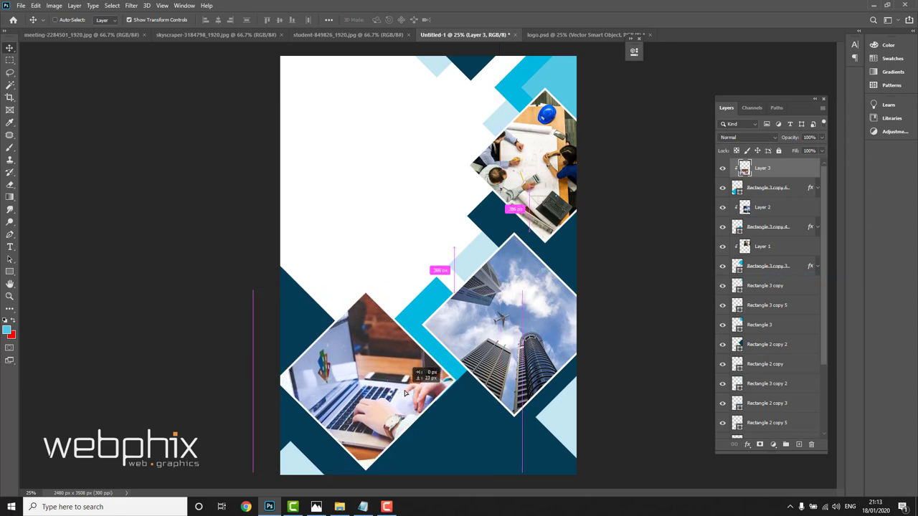
- Nudge the skyscraper photo, Layer 2, slightly down within its diamond
right_click(536, 275)
click(546, 274)
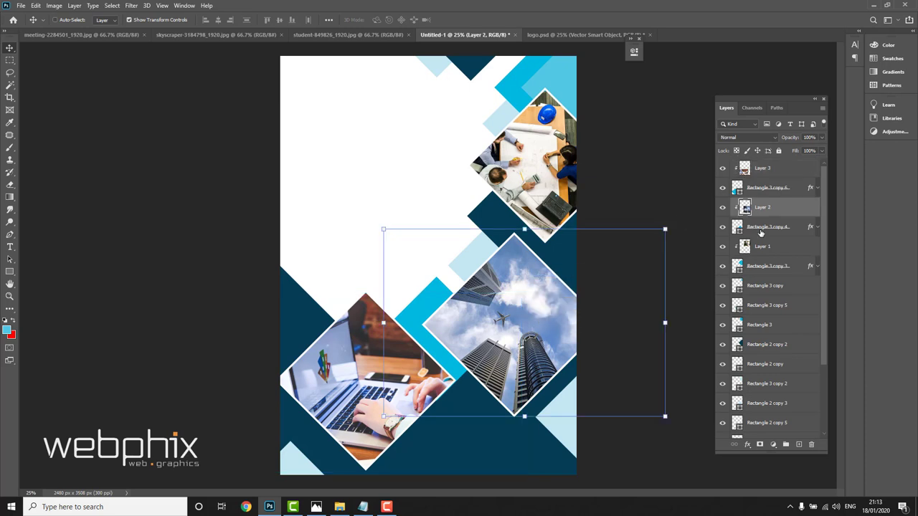
drag(546, 338, 545, 338)
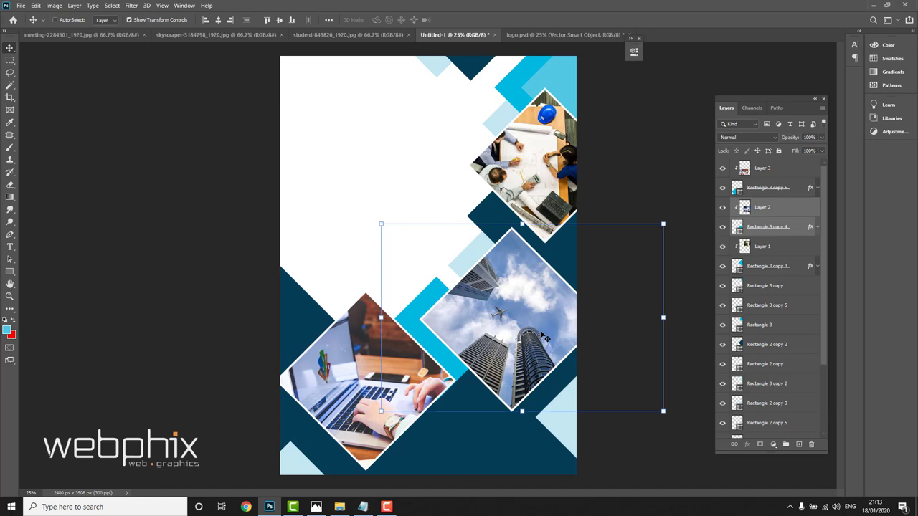
key(shift+Down)
key(shift+Down)
key(shift+Down)
key(shift+Down)
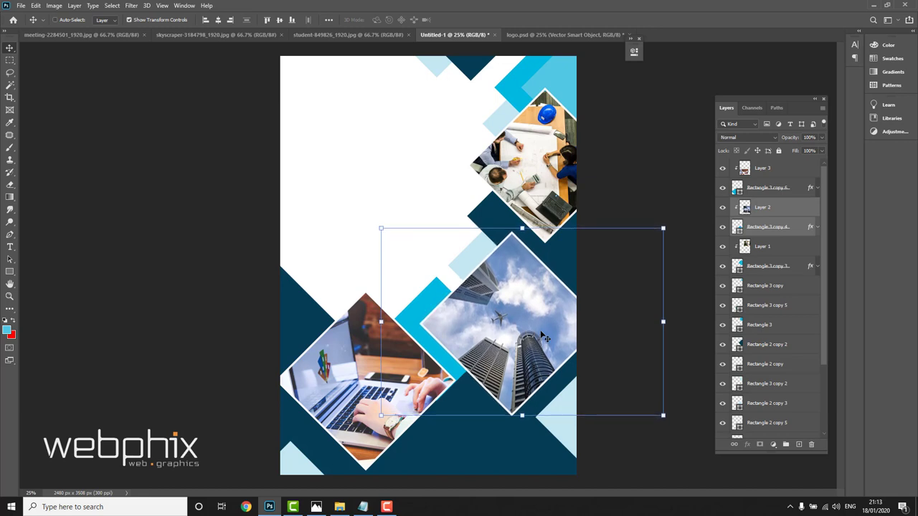
key(shift+Down)
key(shift+Down)
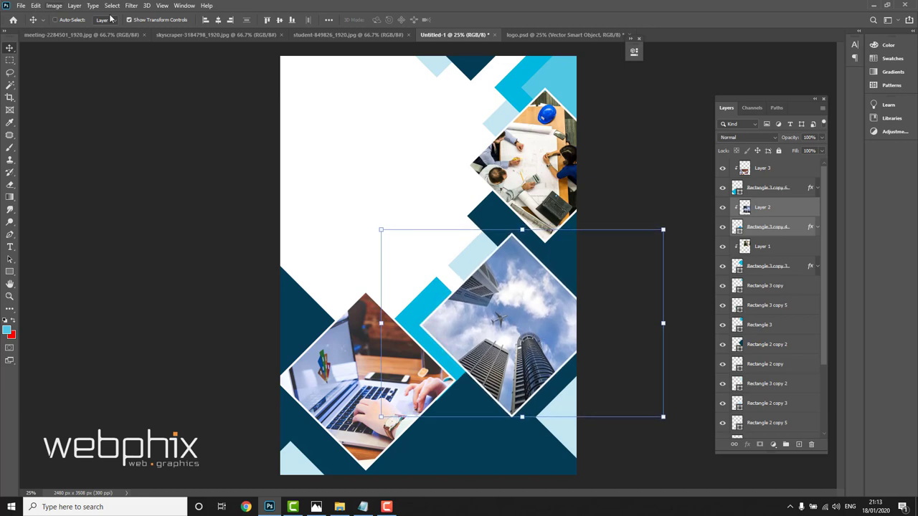
- Drag the COMPANY logo from logo.psd into the poster, shrink it, and position it top-left
click(549, 36)
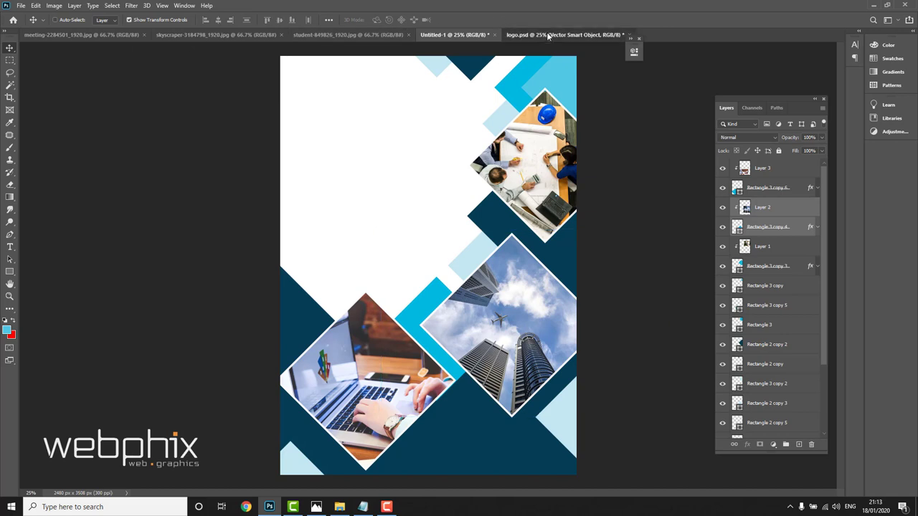
click(549, 35)
mouse_move(438, 189)
mouse_down()
mouse_move(440, 81)
mouse_move(453, 35)
mouse_move(345, 117)
mouse_move(409, 192)
mouse_up()
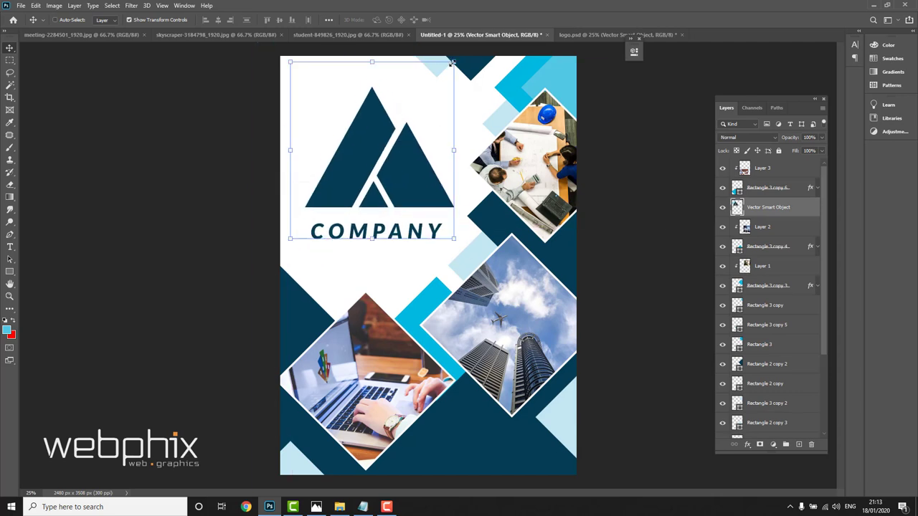
drag(452, 62, 363, 178)
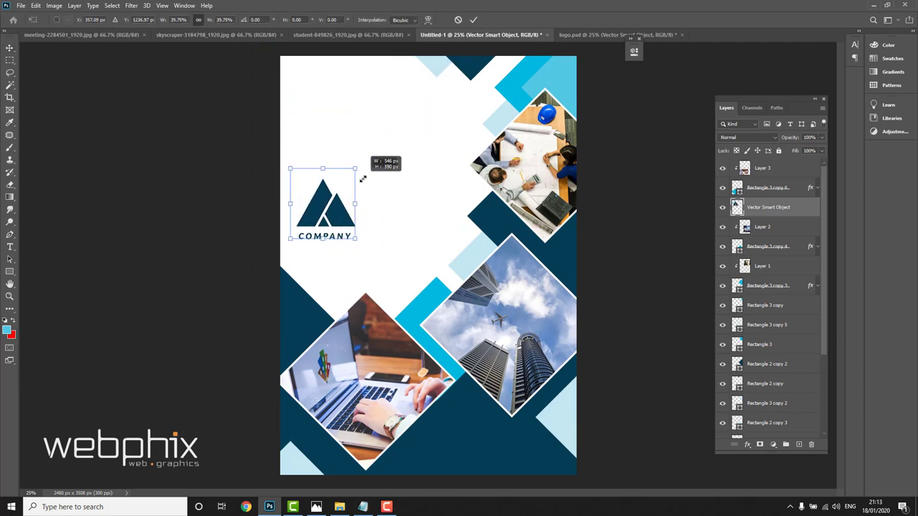
drag(334, 215, 352, 138)
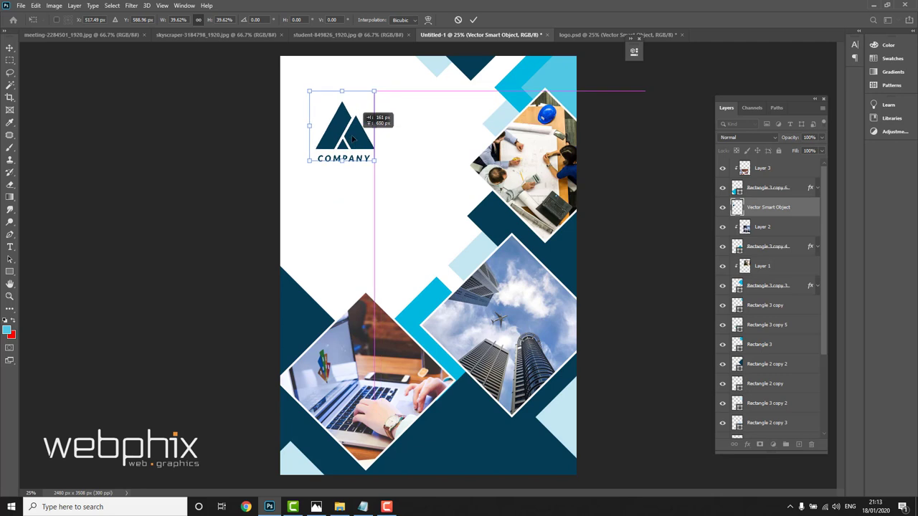
click(473, 20)
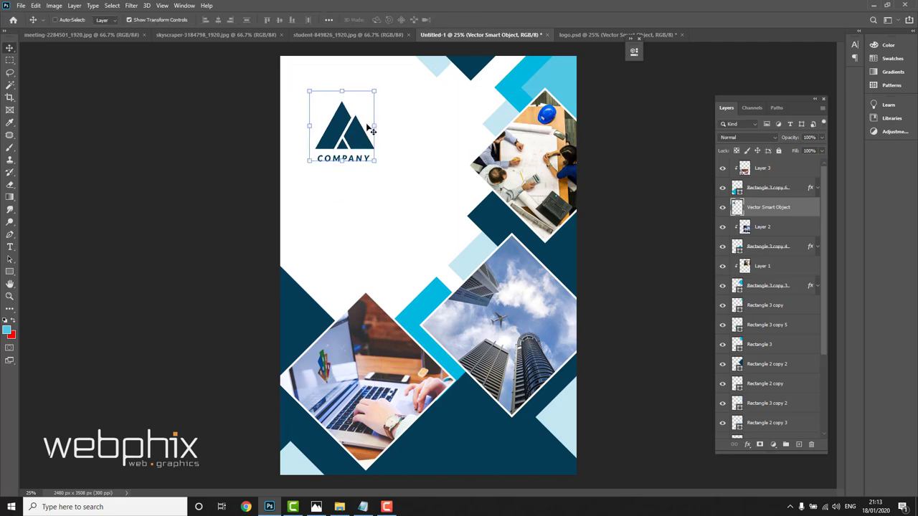
drag(371, 131, 347, 126)
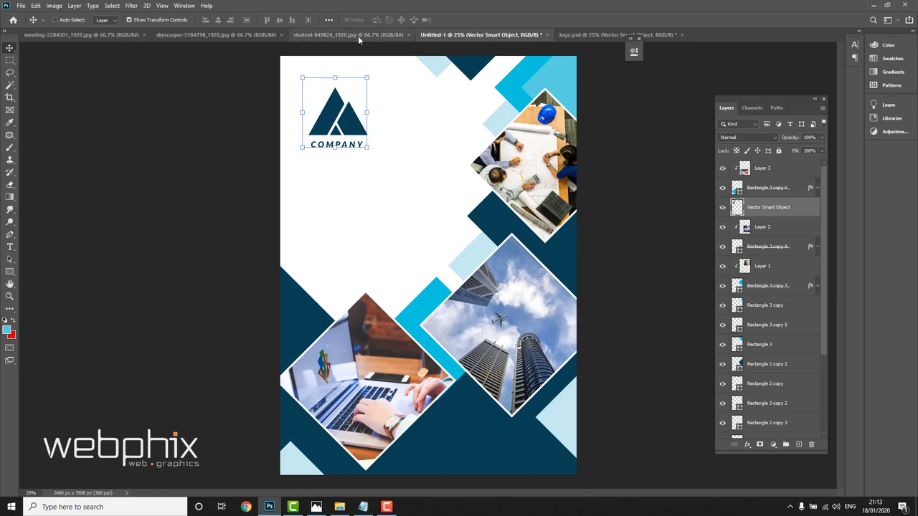
click(817, 188)
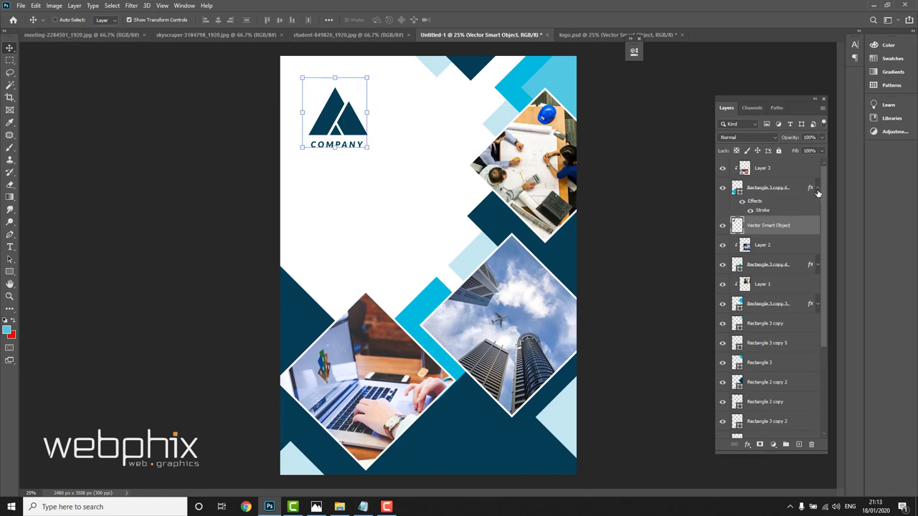
click(818, 191)
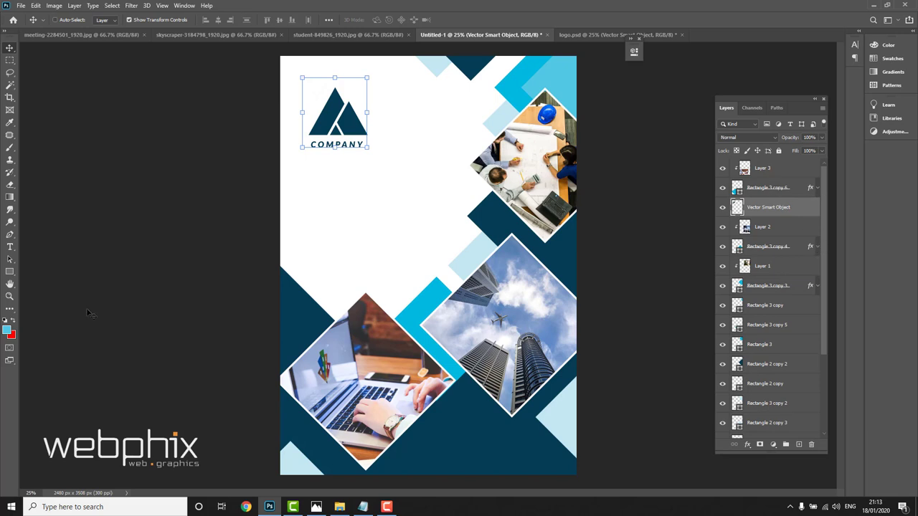
- Add 'COMPANY' in Gotham Medium 33 pt beneath the logo, aligned to its left edge
click(10, 248)
click(318, 196)
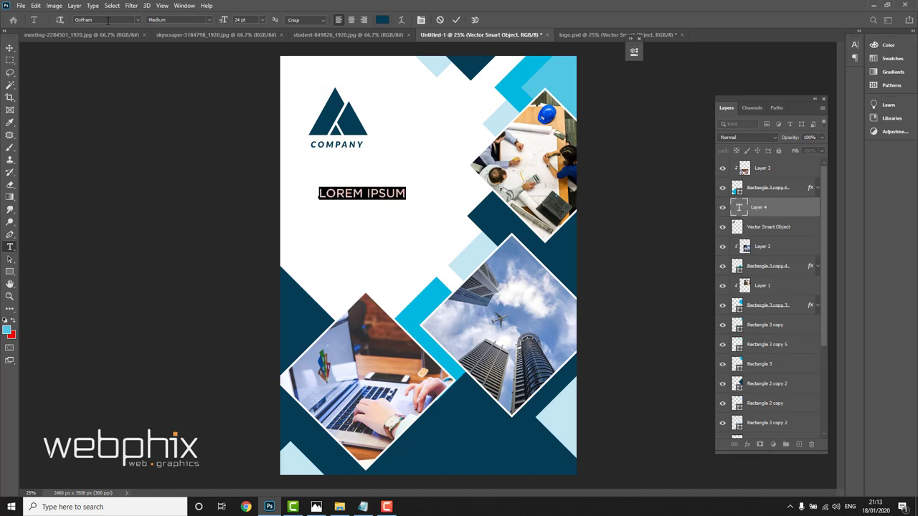
click(108, 20)
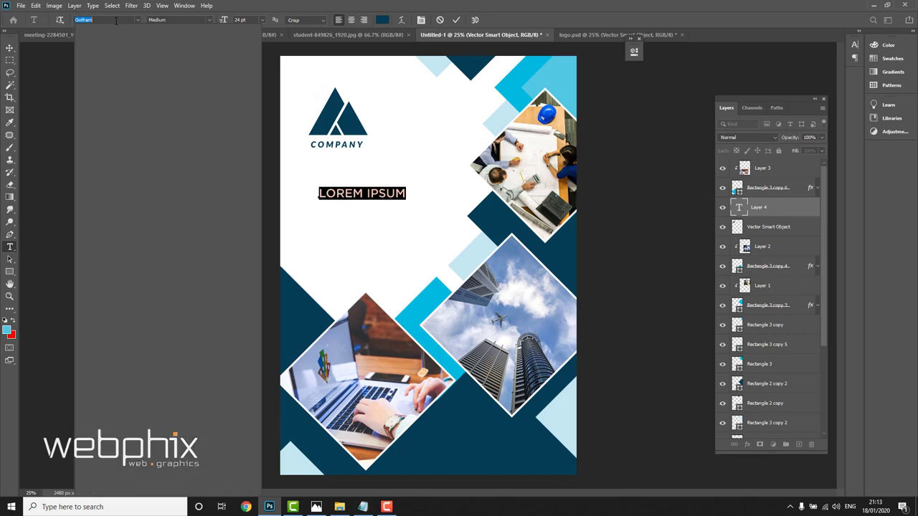
text(gotham)
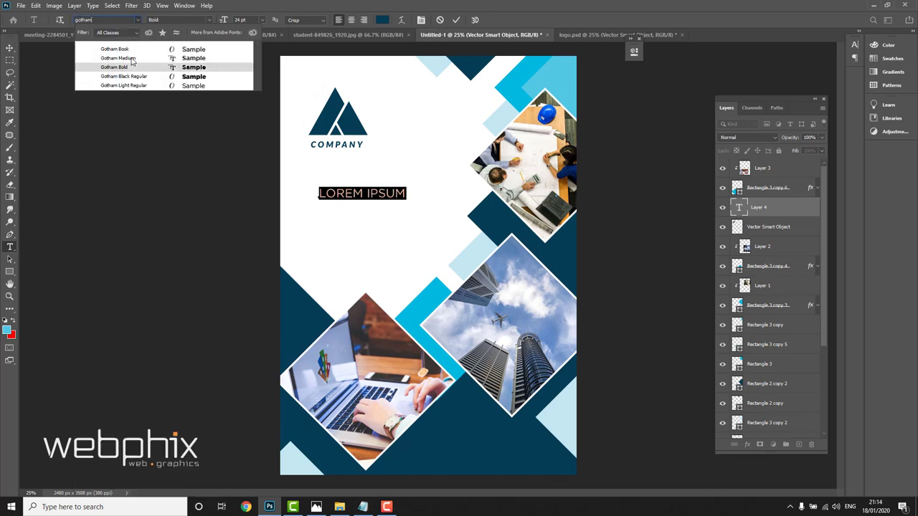
click(132, 58)
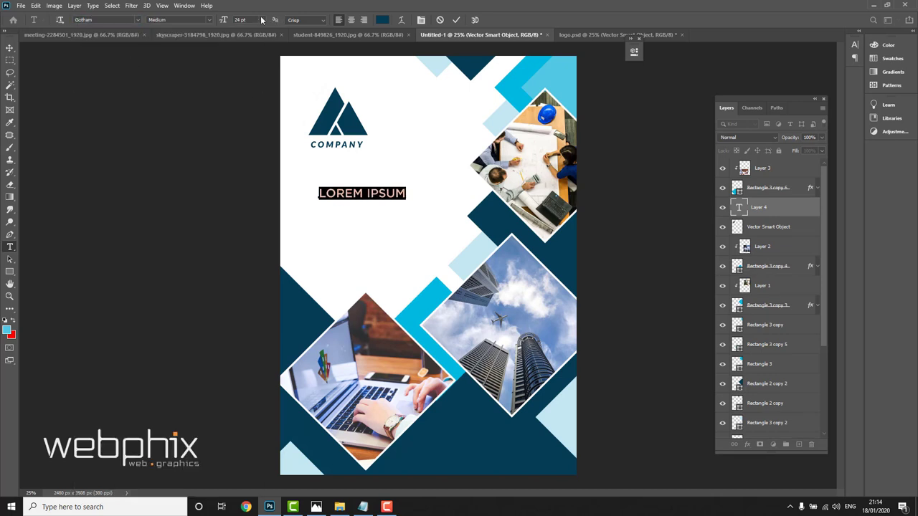
click(253, 20)
text(33)
key(Return)
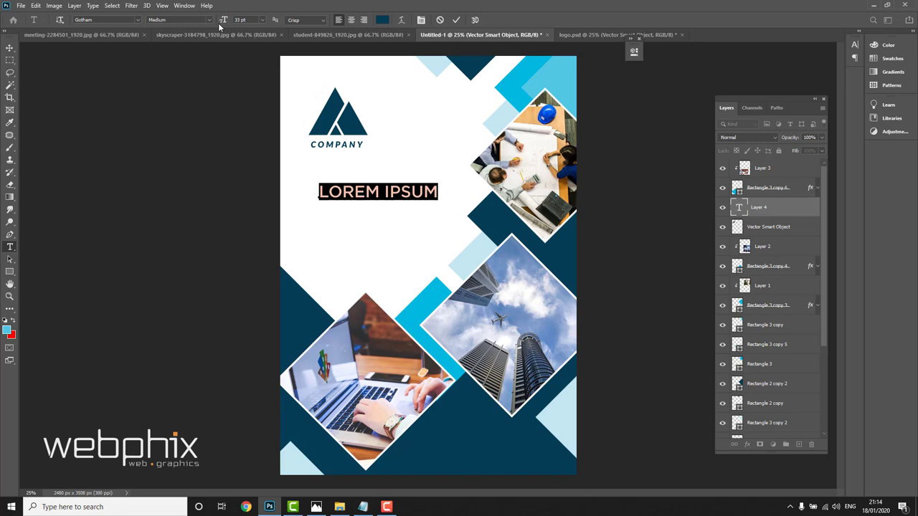
text(COMPANY)
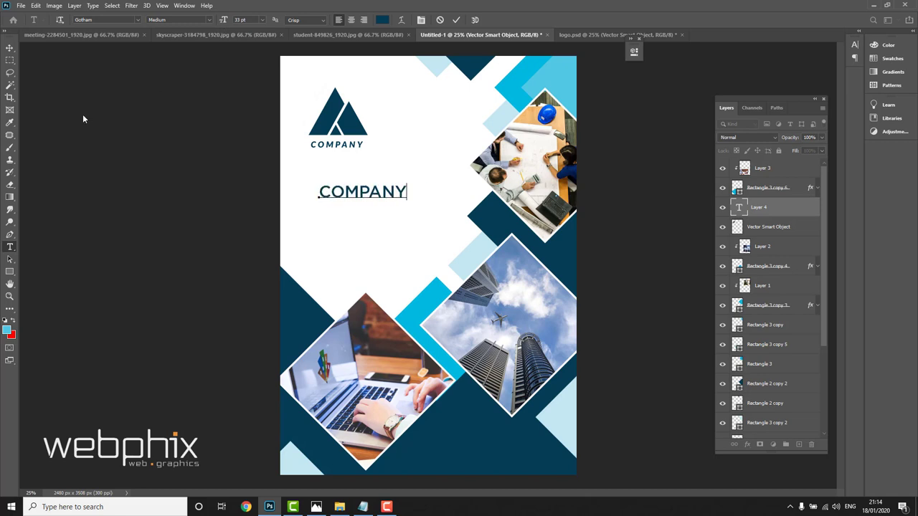
click(9, 47)
drag(383, 194, 369, 183)
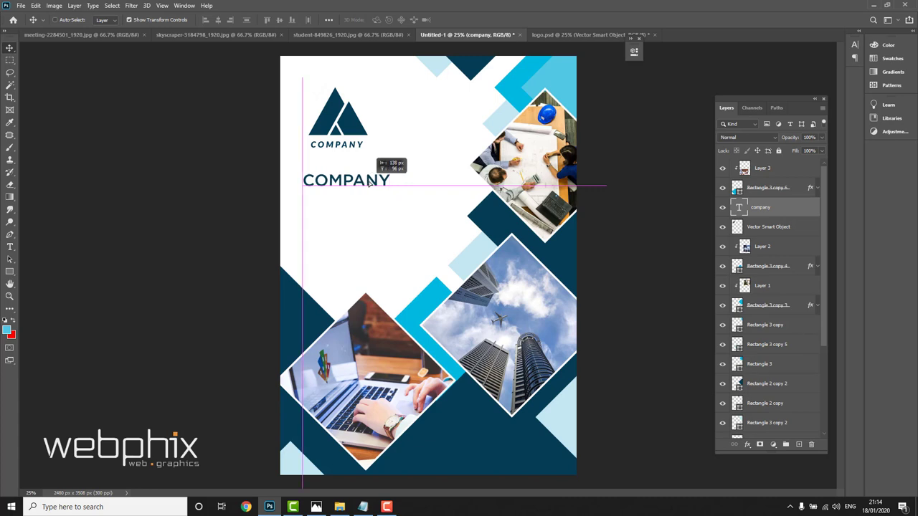
drag(368, 183, 374, 184)
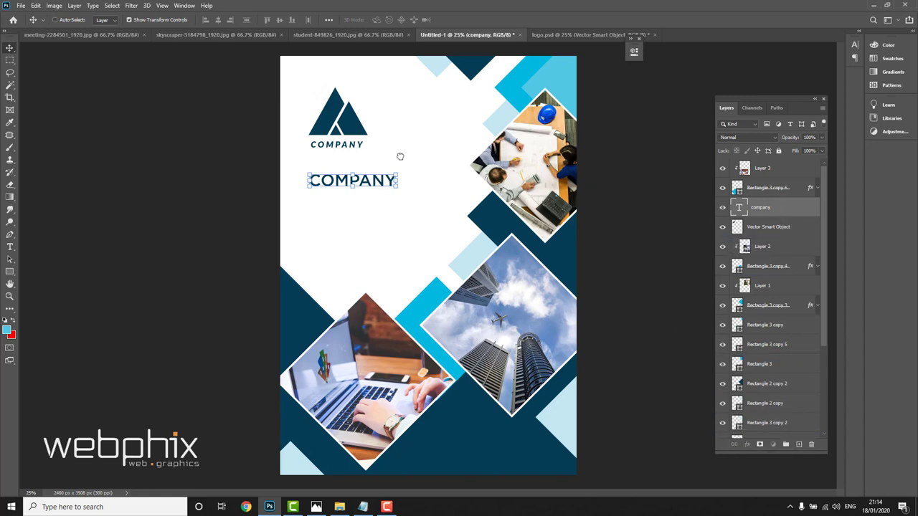
- Duplicate the text below and change it to 'PROFILE' at 55 pt
key(ctrl+j)
drag(373, 181, 373, 204)
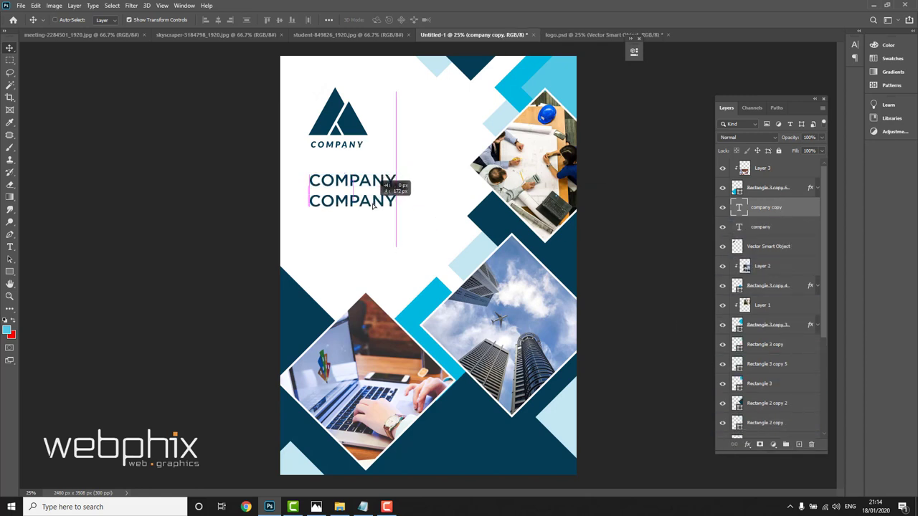
click(10, 246)
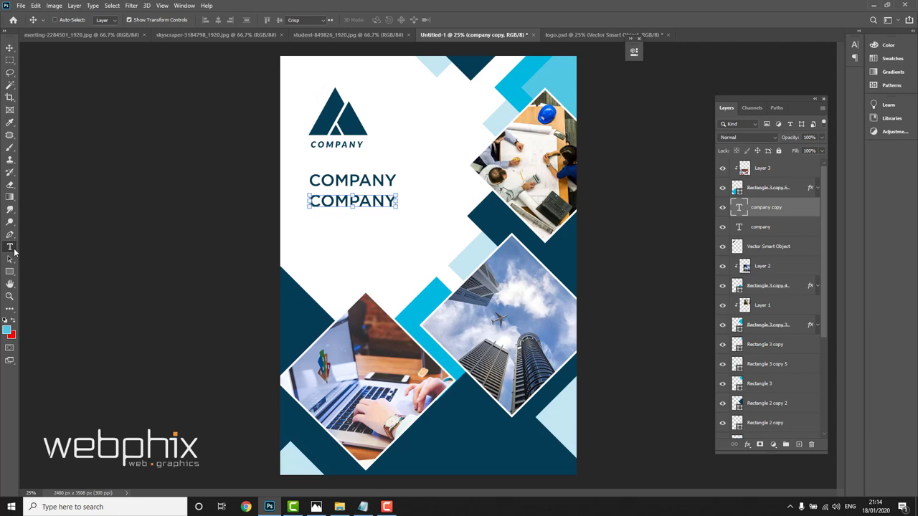
double_click(371, 197)
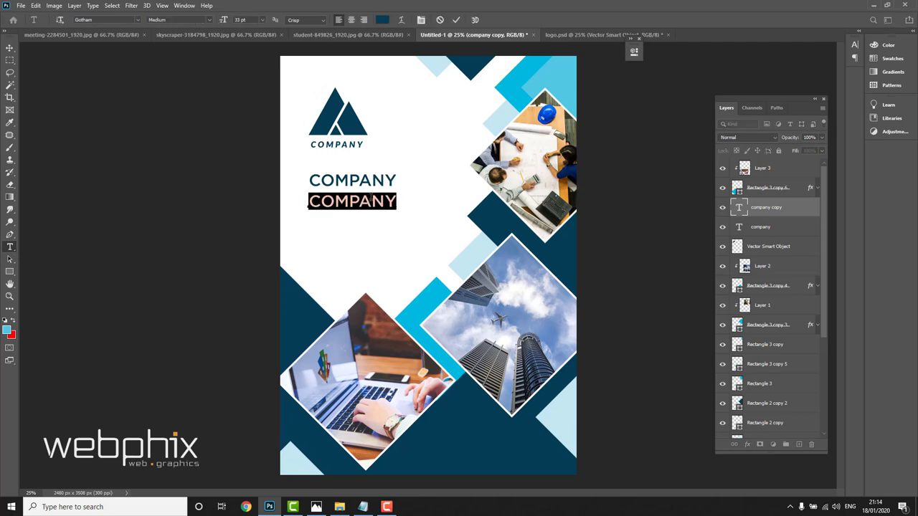
text(PROFILE)
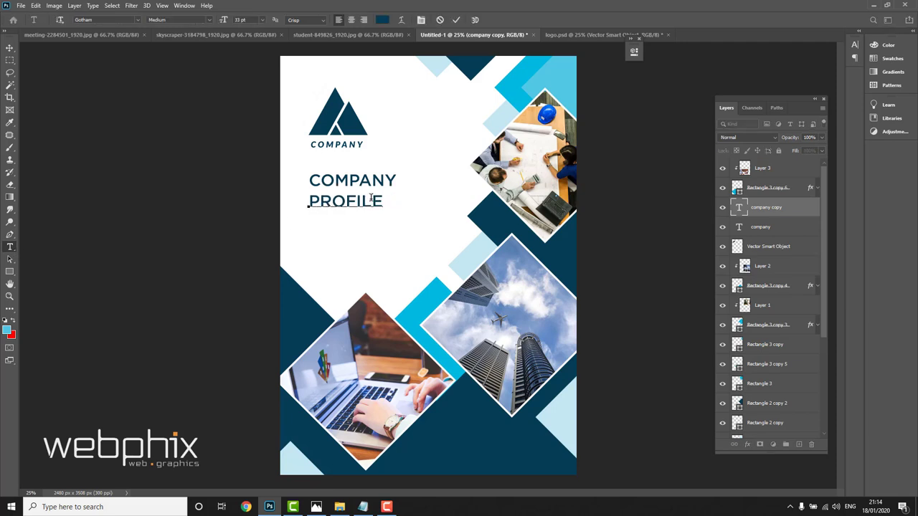
double_click(370, 197)
click(224, 20)
text(55)
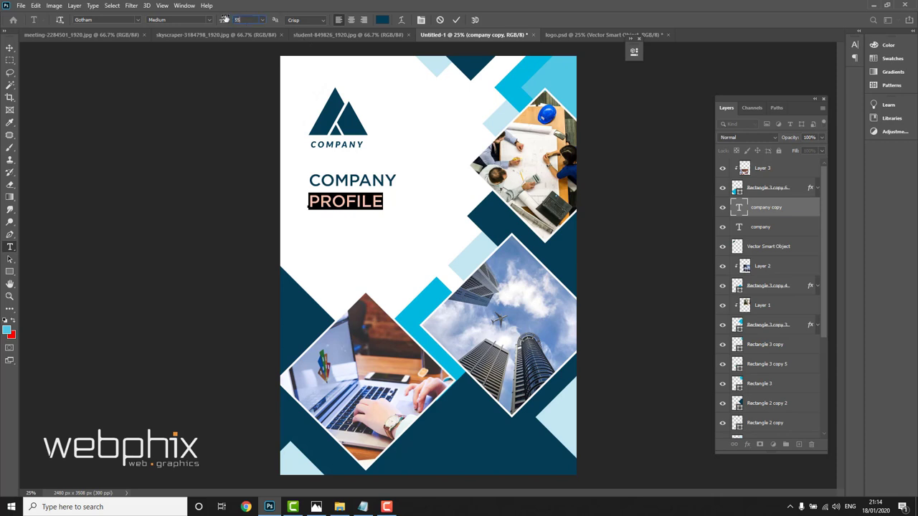
key(Return)
click(10, 48)
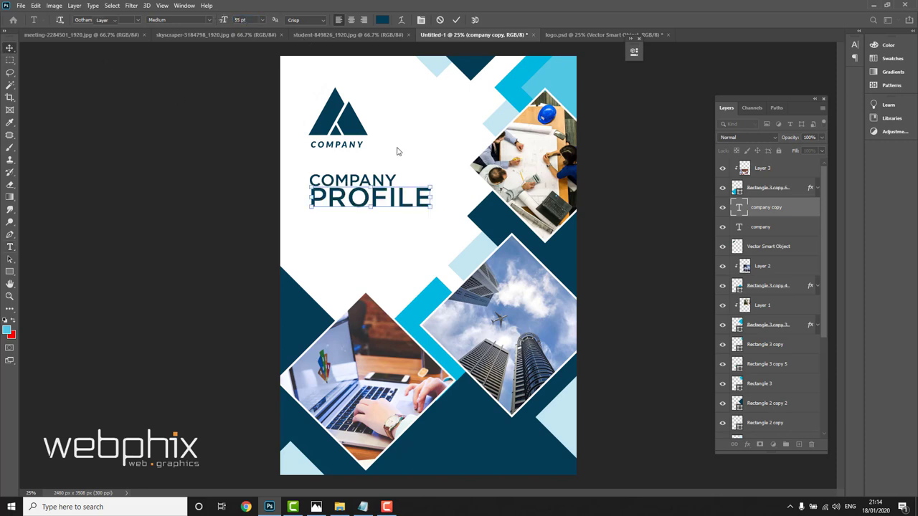
key(shift+Down)
key(shift+Down)
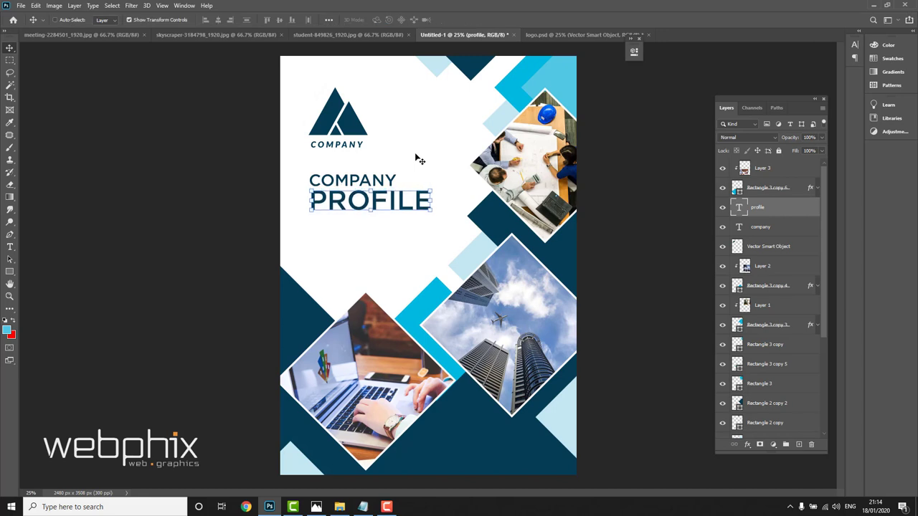
key(Down)
key(Down)
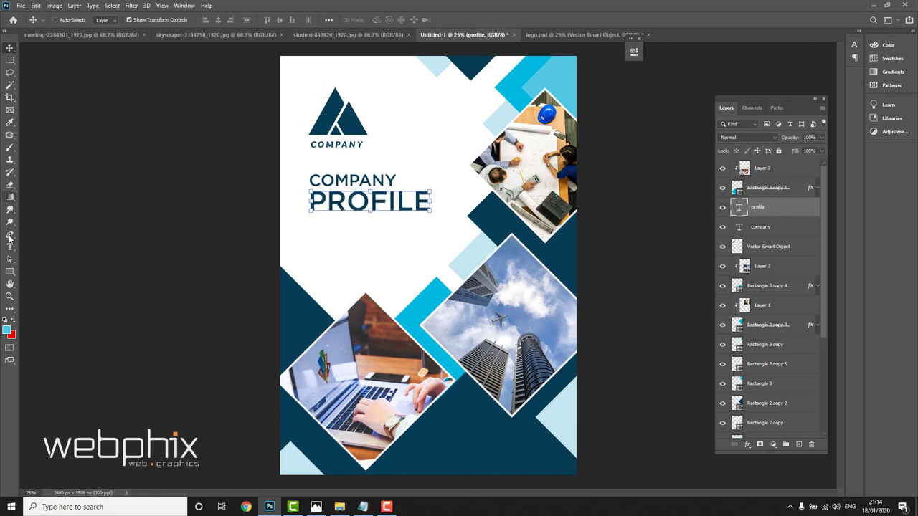
- Recolour the PROFILE text cyan #00b8e1
click(10, 247)
double_click(309, 205)
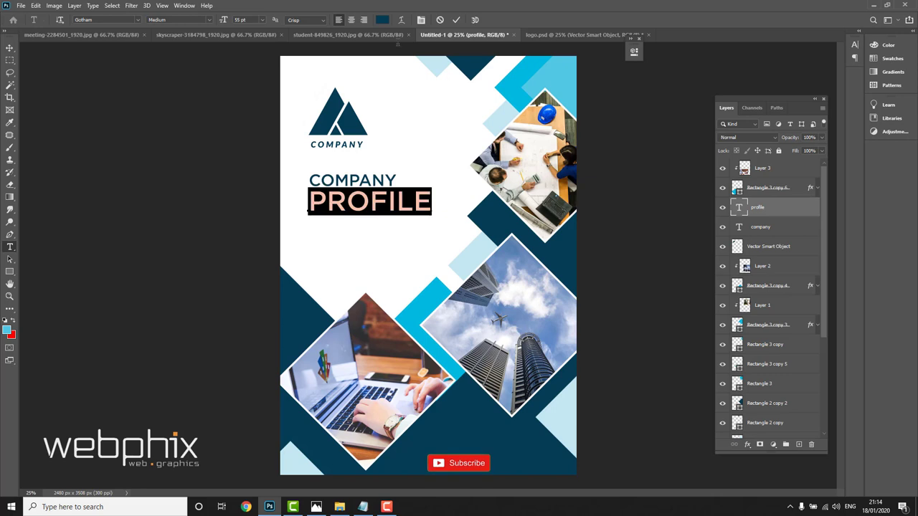
click(382, 19)
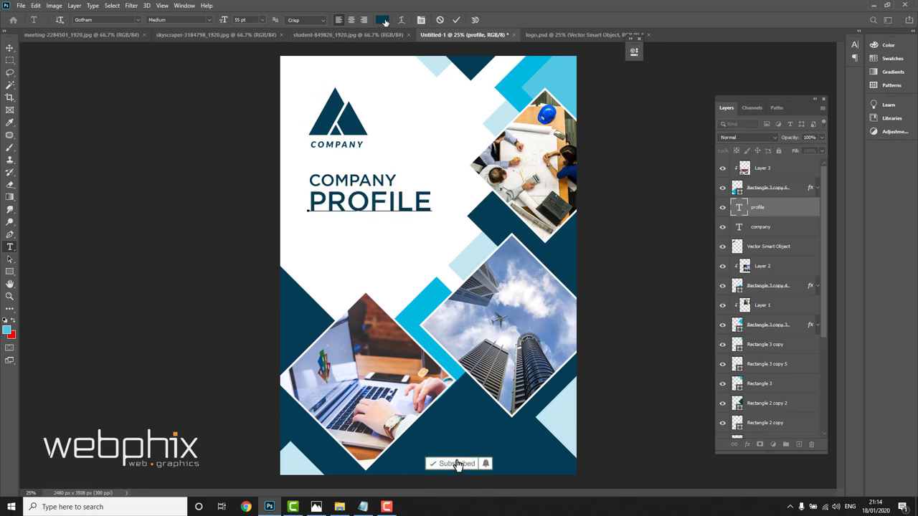
click(515, 82)
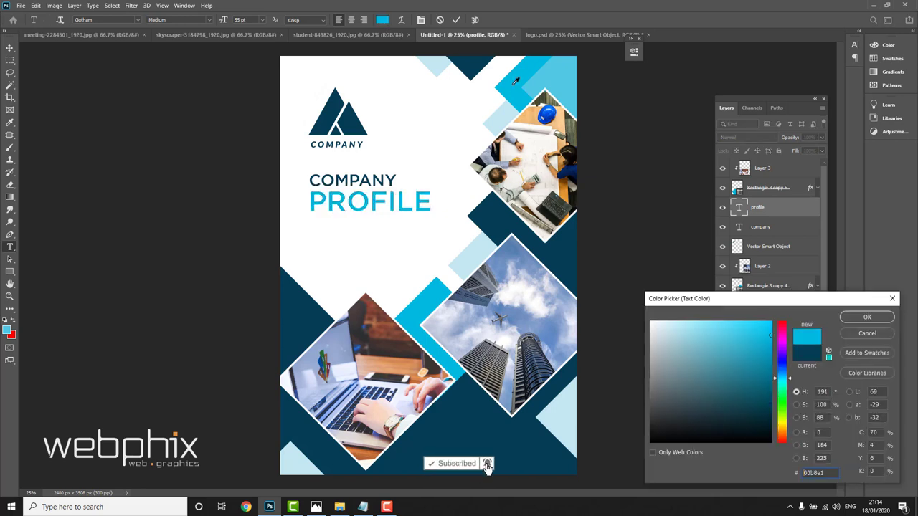
click(867, 317)
click(9, 48)
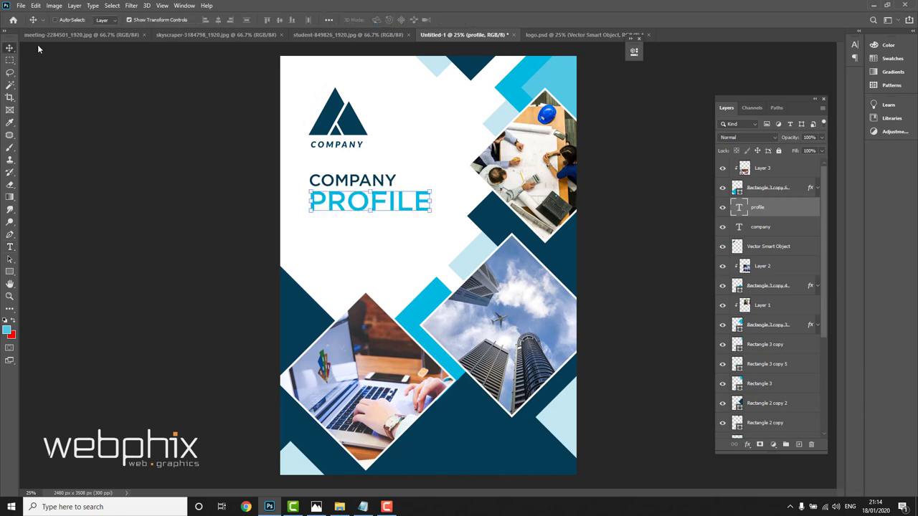
- Duplicate the COMPANY layer, retype it as '2020', and place it under PROFILE
key(Up)
key(Up)
key(Up)
key(Up)
key(Up)
key(Up)
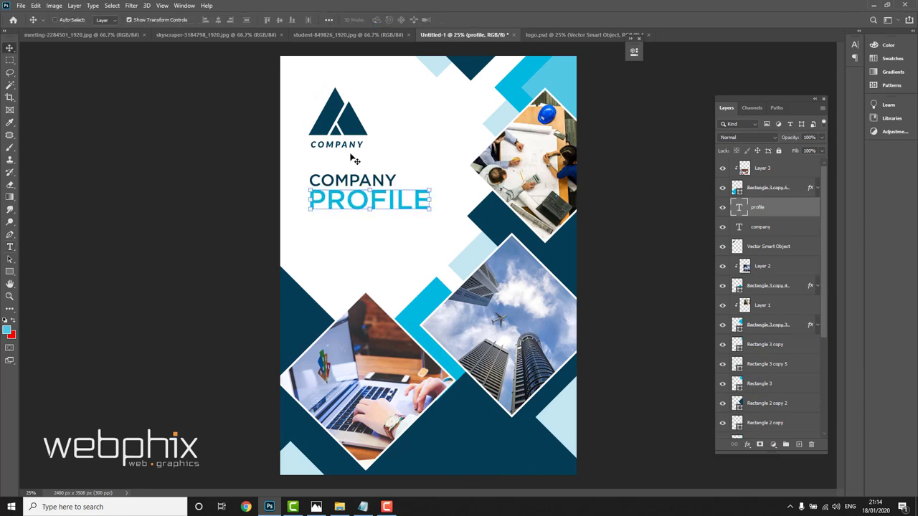
right_click(351, 184)
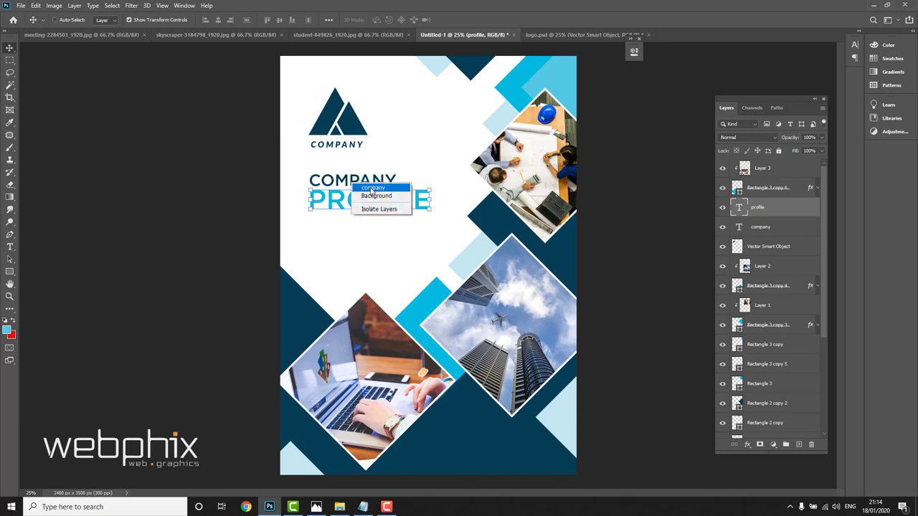
click(373, 188)
drag(789, 228, 801, 446)
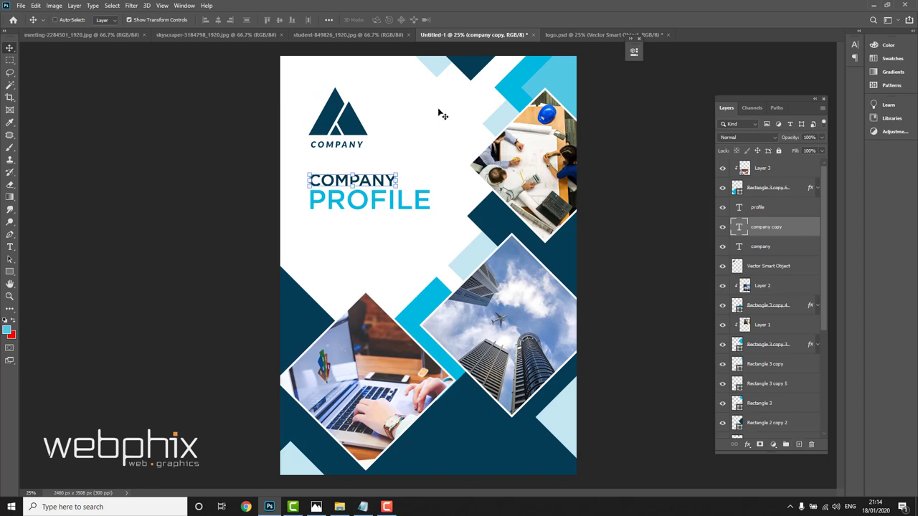
drag(386, 184, 382, 220)
key(t)
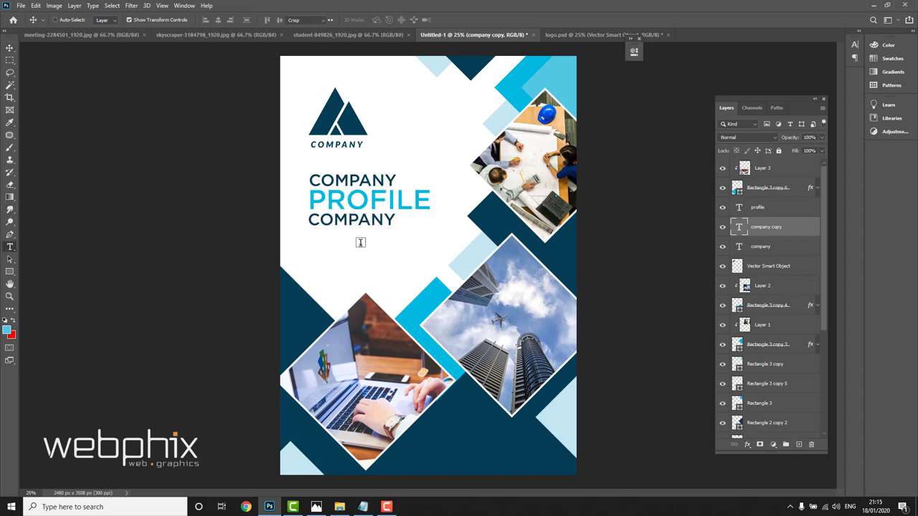
double_click(353, 220)
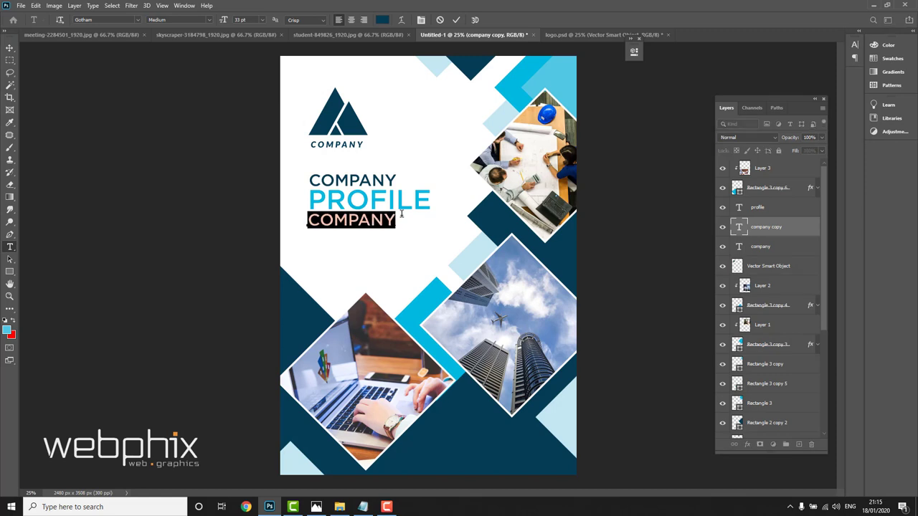
text(2020)
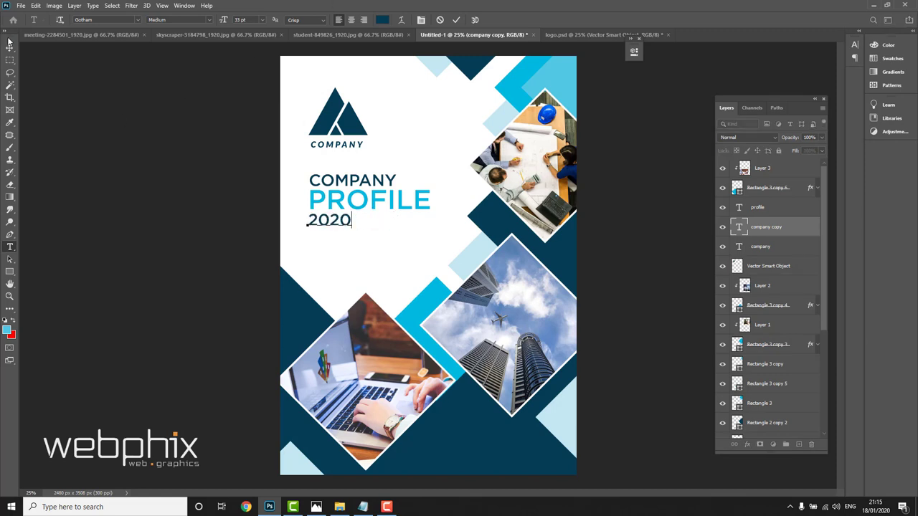
click(10, 48)
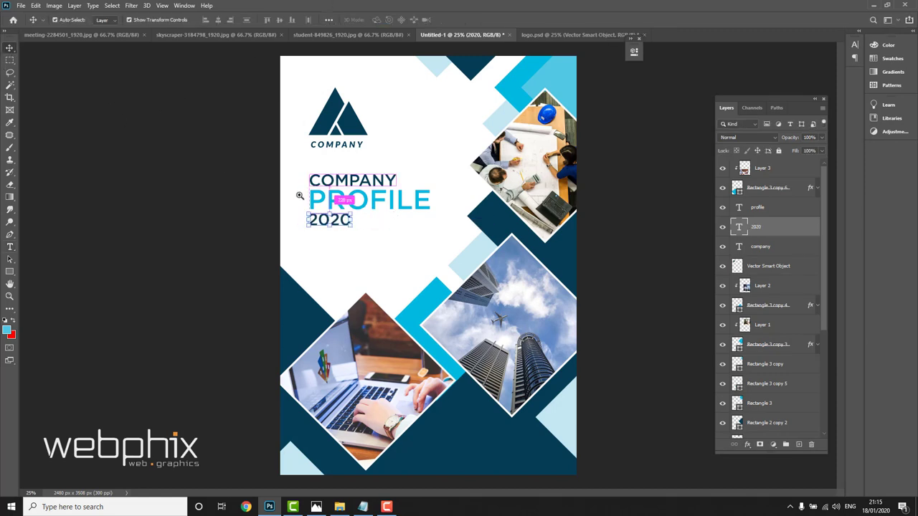
alt+scroll(328, 229, up, 3)
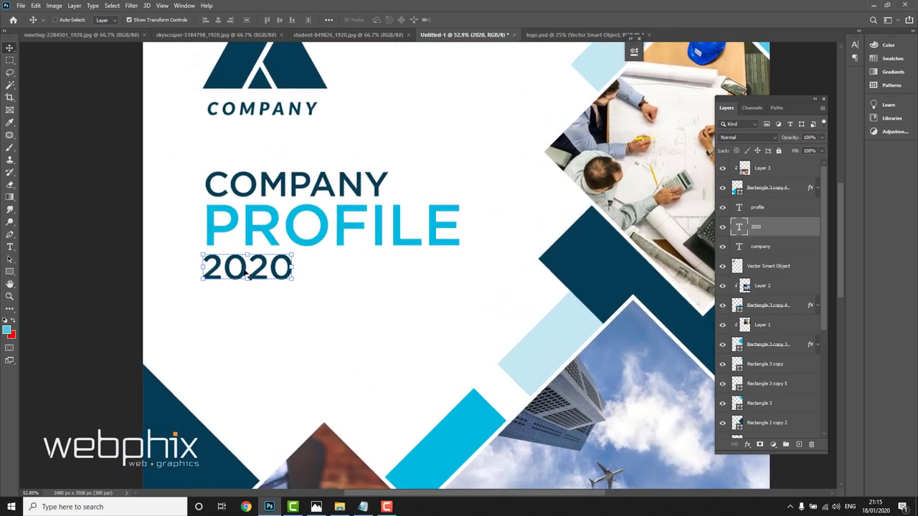
drag(260, 265, 248, 272)
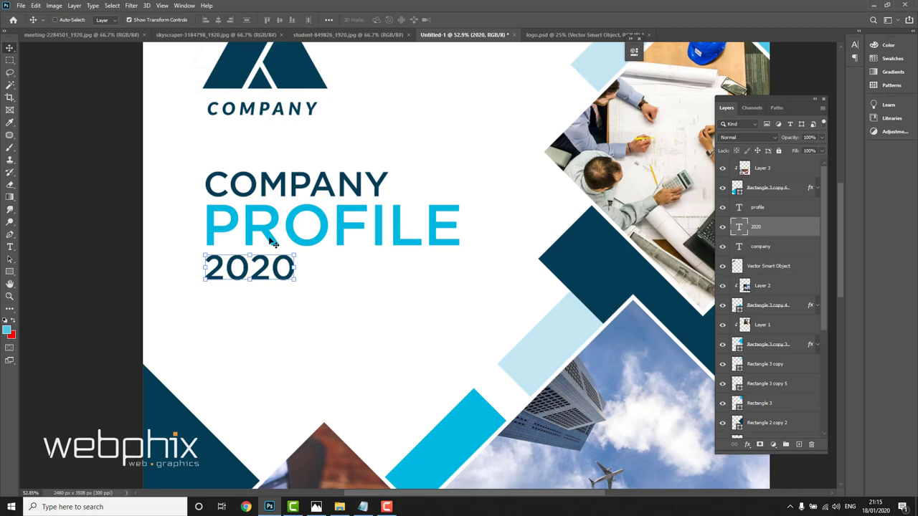
- Select the PROFILE layer, zoom out to the full poster, and turn off Auto-Select
right_click(270, 239)
click(281, 246)
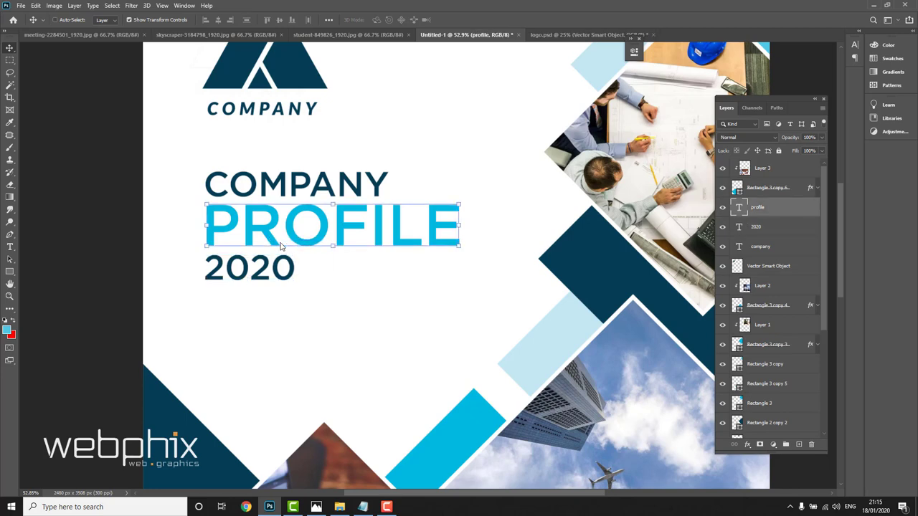
key(ctrl+minus)
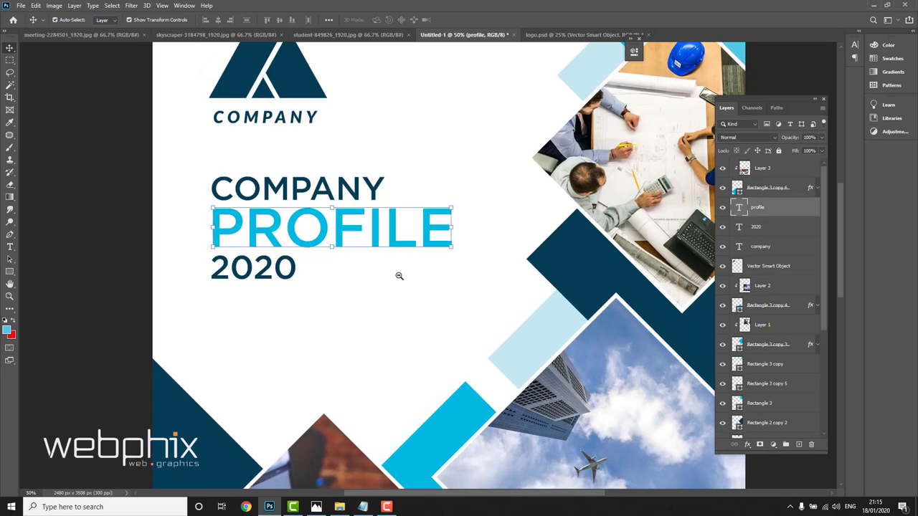
key(ctrl+minus)
key(ctrl+minus)
click(55, 19)
- Raise the logo slightly and scale it down to 77.2%
click(130, 19)
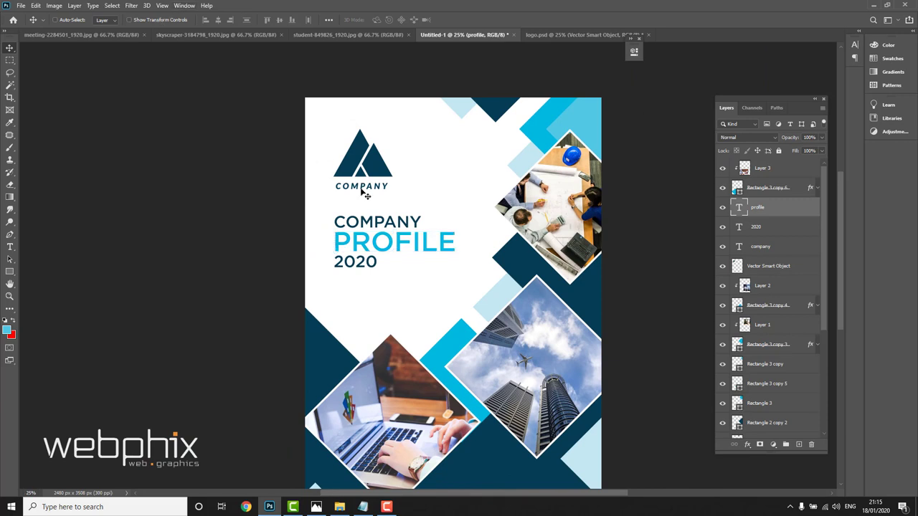
right_click(381, 170)
click(416, 174)
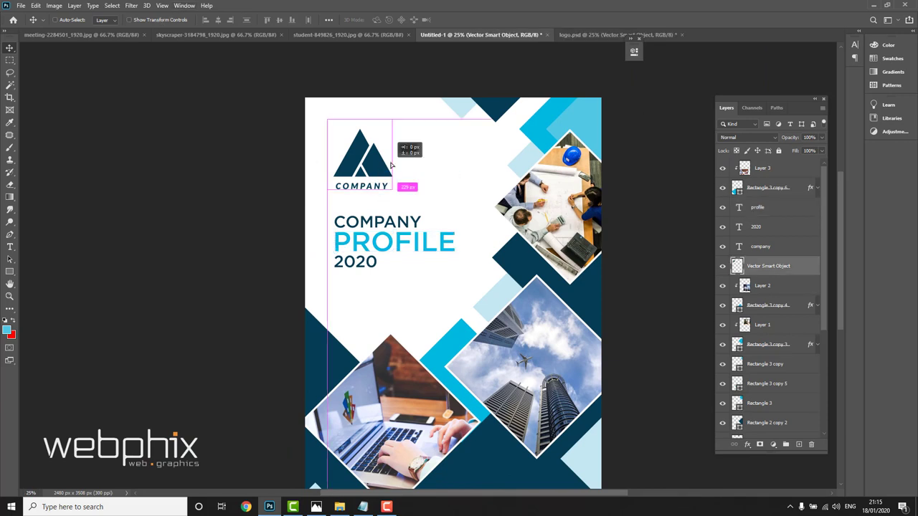
drag(391, 174, 391, 166)
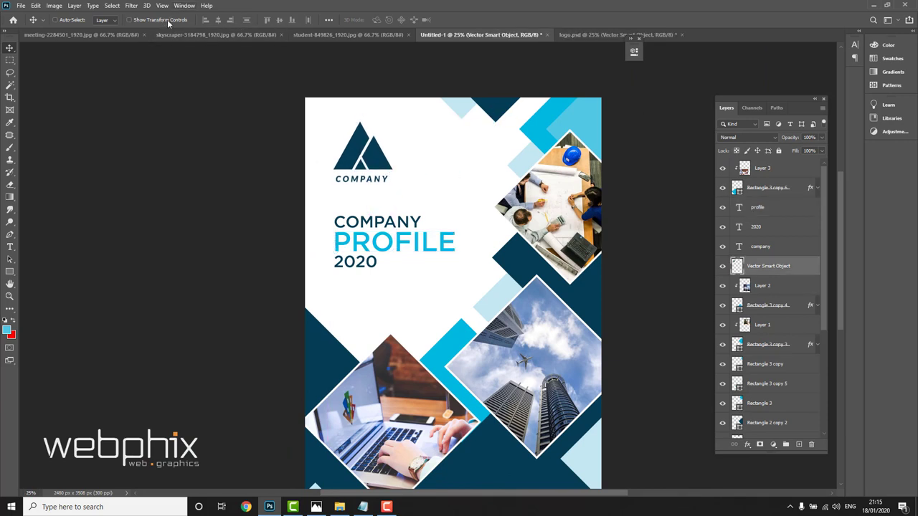
click(130, 19)
drag(392, 105, 368, 155)
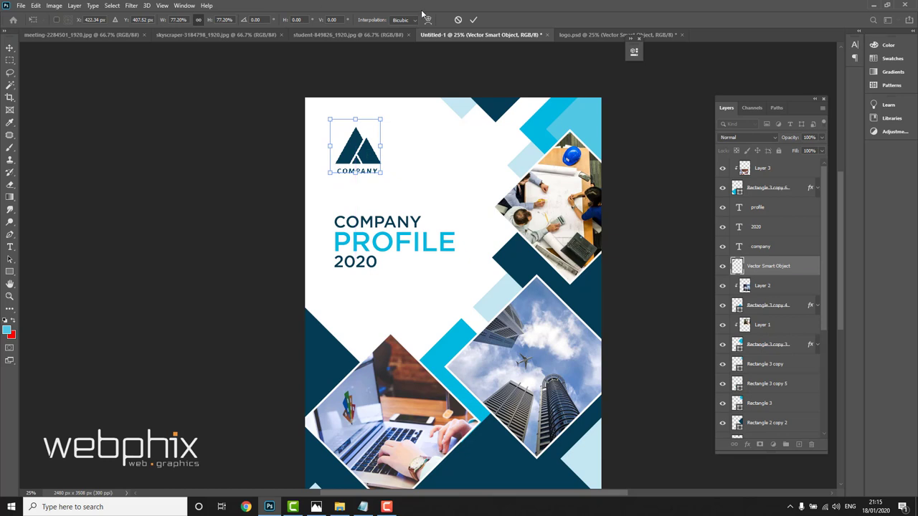
click(473, 19)
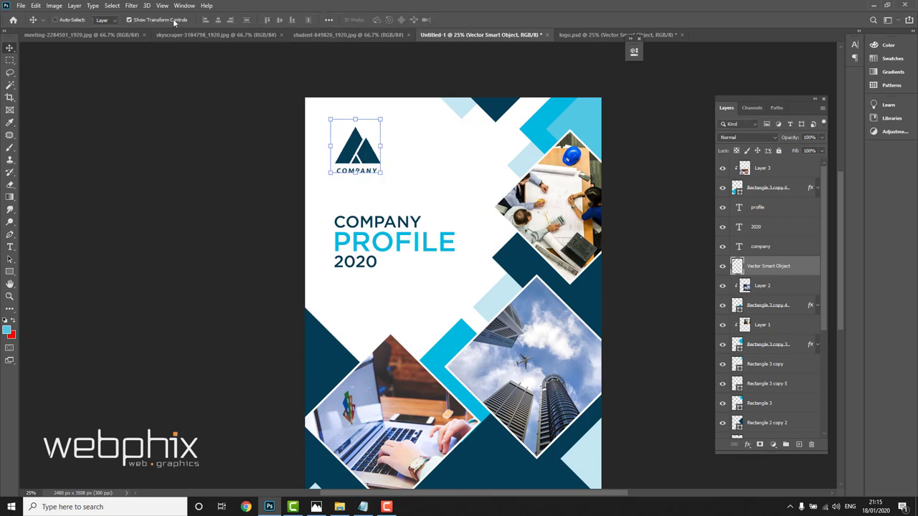
click(142, 21)
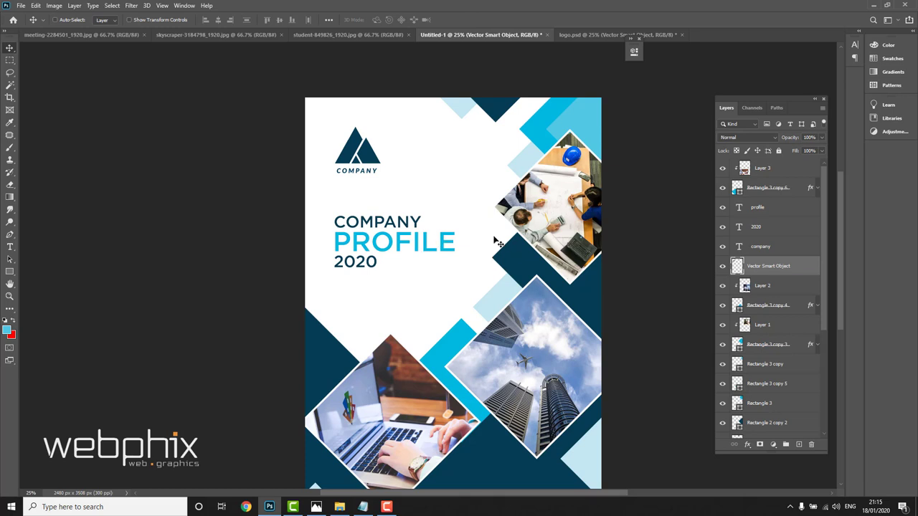
- Select the three heading text layers and move COMPANY PROFILE 2020 up slightly
drag(459, 256, 423, 214)
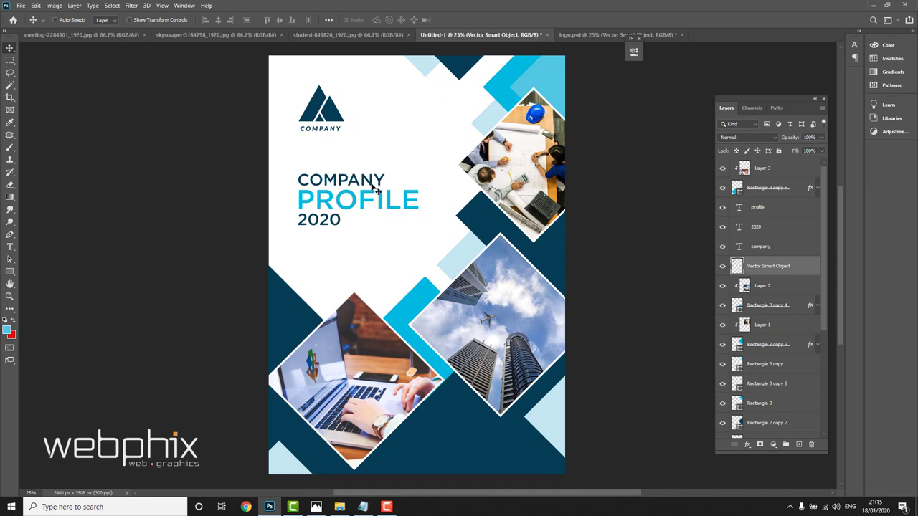
click(767, 208)
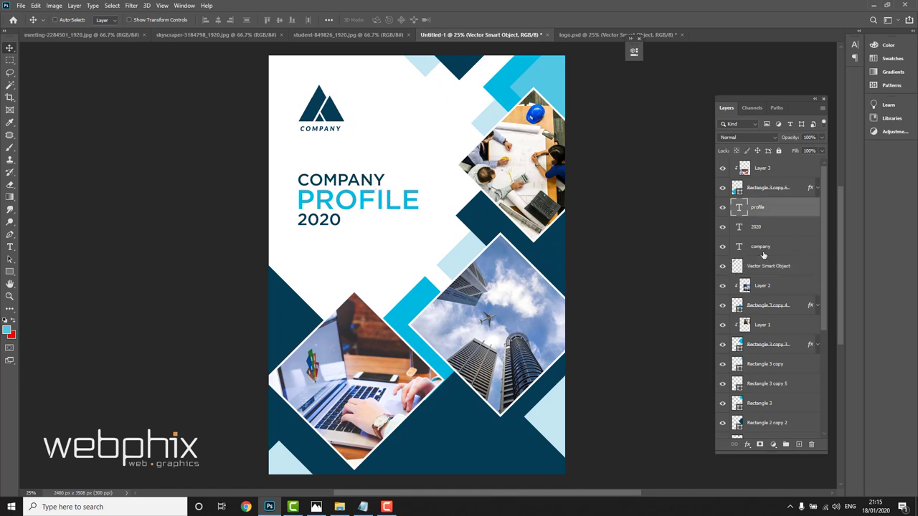
shift+click(763, 247)
drag(365, 203, 364, 194)
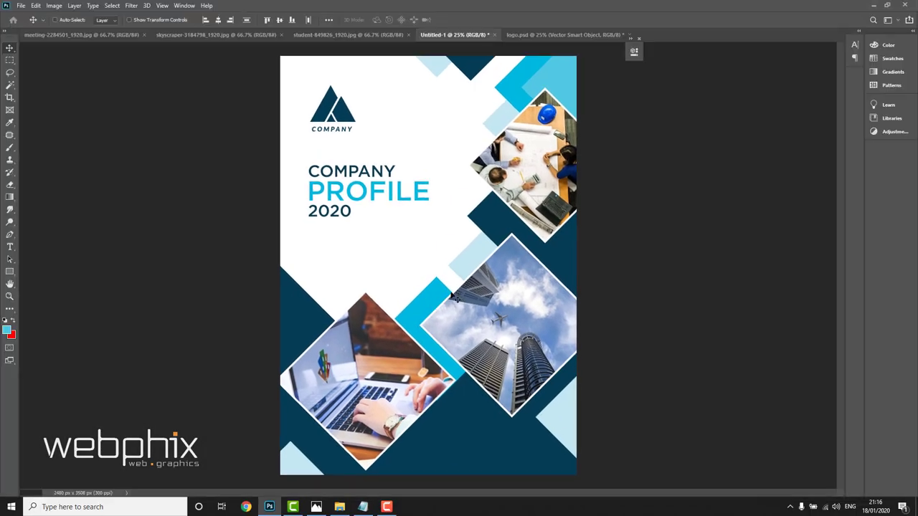
- Enlarge the cyan bar (Rectangle 3 copy 5) to 116.17% and shift it up-left
right_click(435, 298)
click(452, 294)
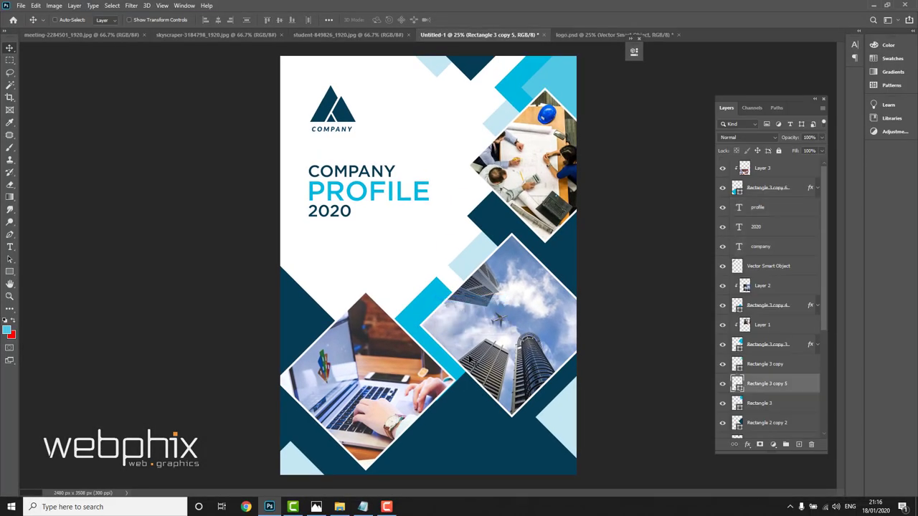
click(176, 21)
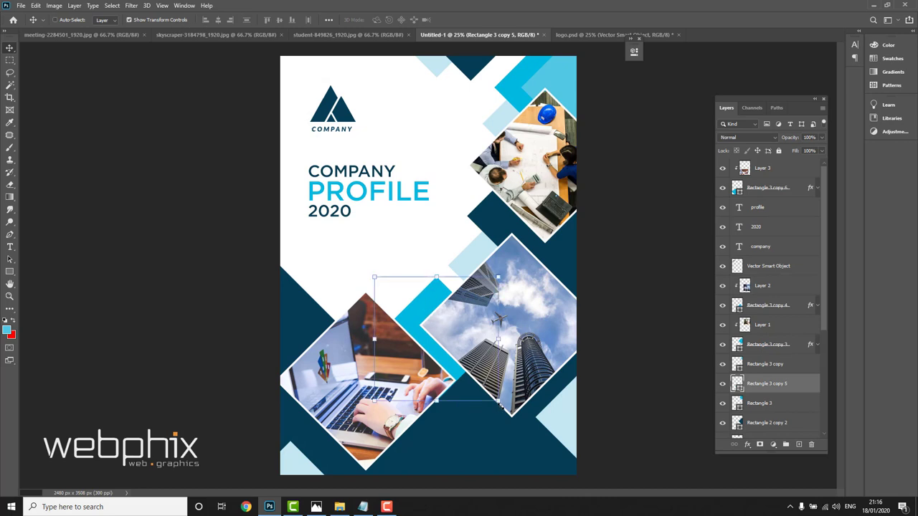
drag(498, 401, 518, 421)
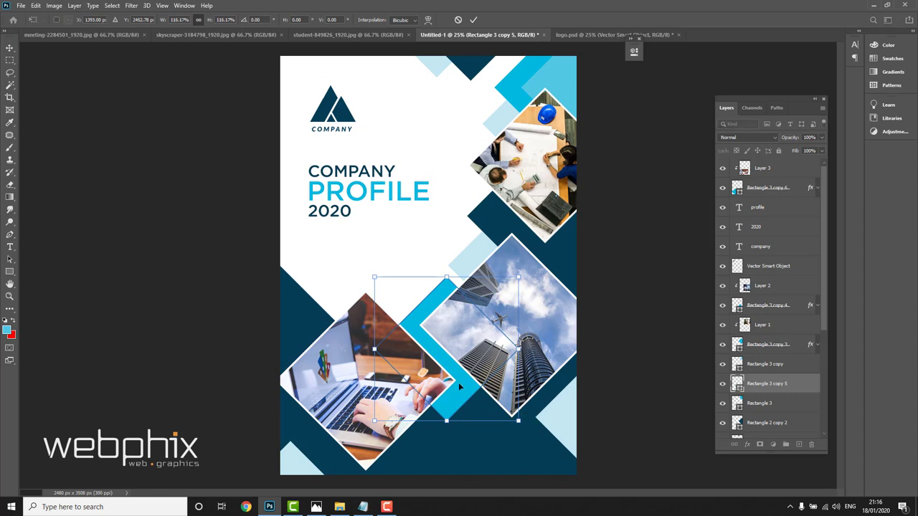
drag(460, 386, 449, 390)
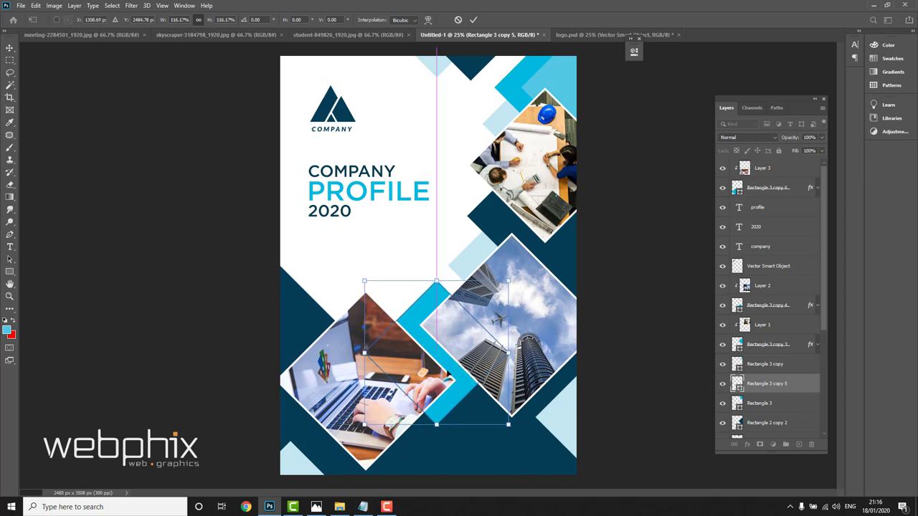
click(474, 21)
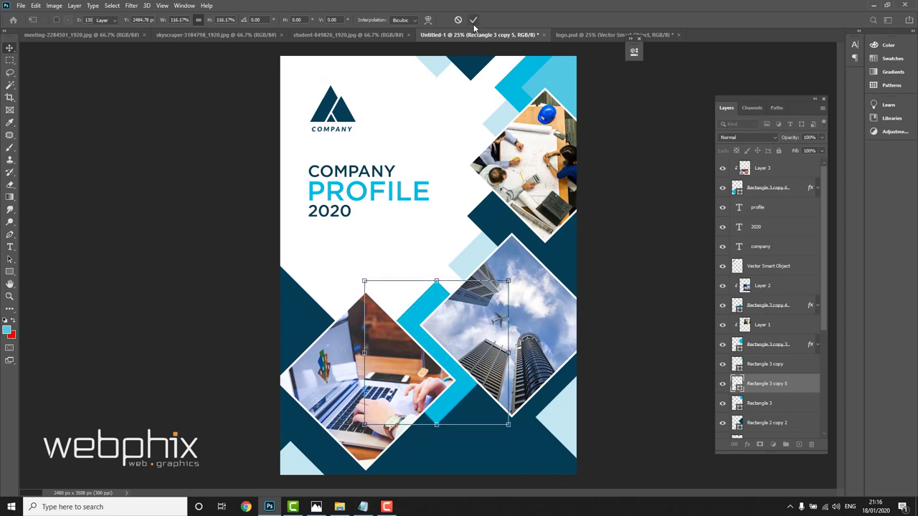
- Nudge the pale blue square (Rectangle 2 copy 3) down with Shift+Down twice
right_click(479, 254)
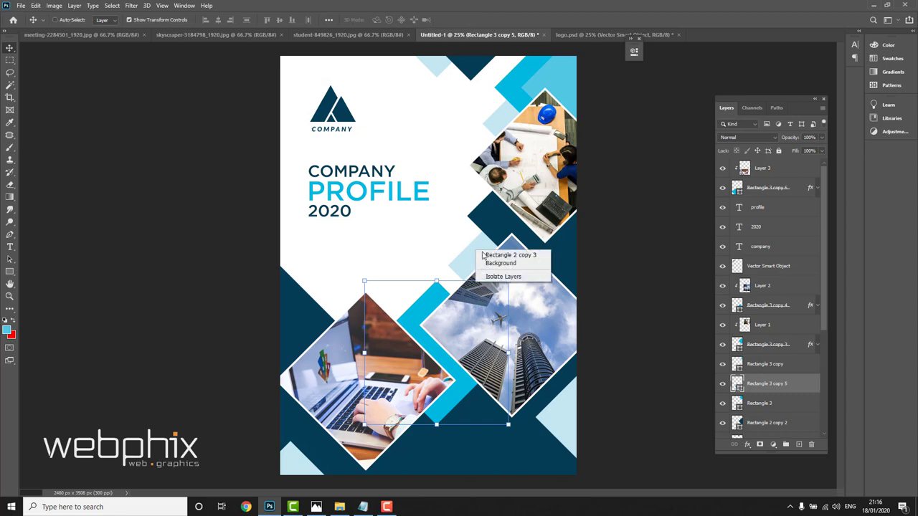
click(488, 254)
key(shift+Down)
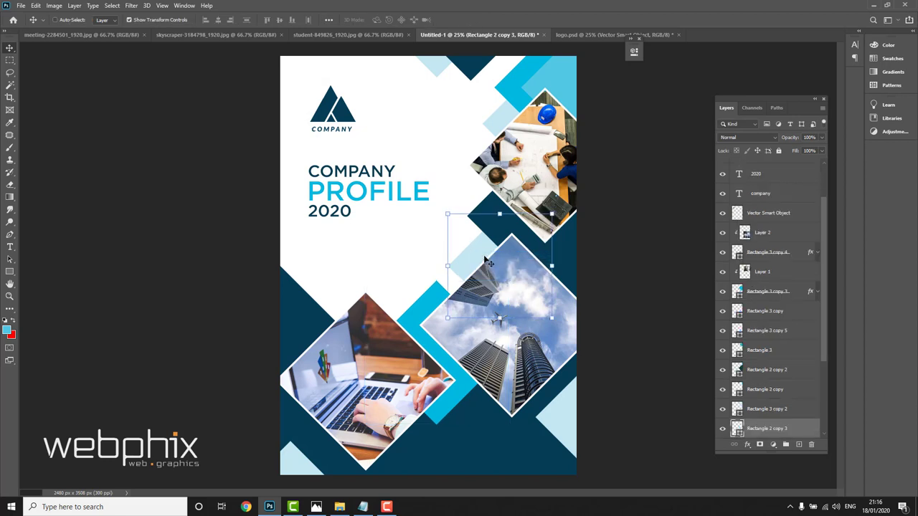
key(shift+Down)
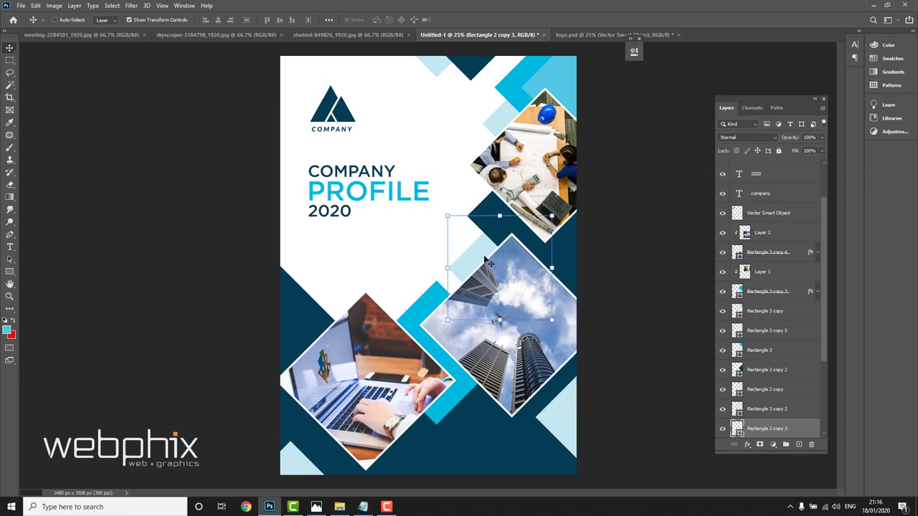
click(164, 23)
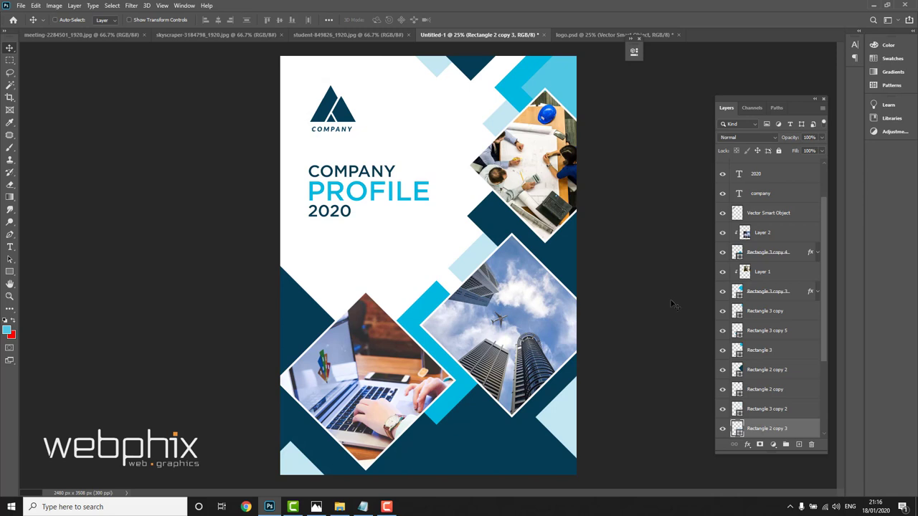
- Show the poster in Full Screen Mode on black, fitted to the screen height
key(f)
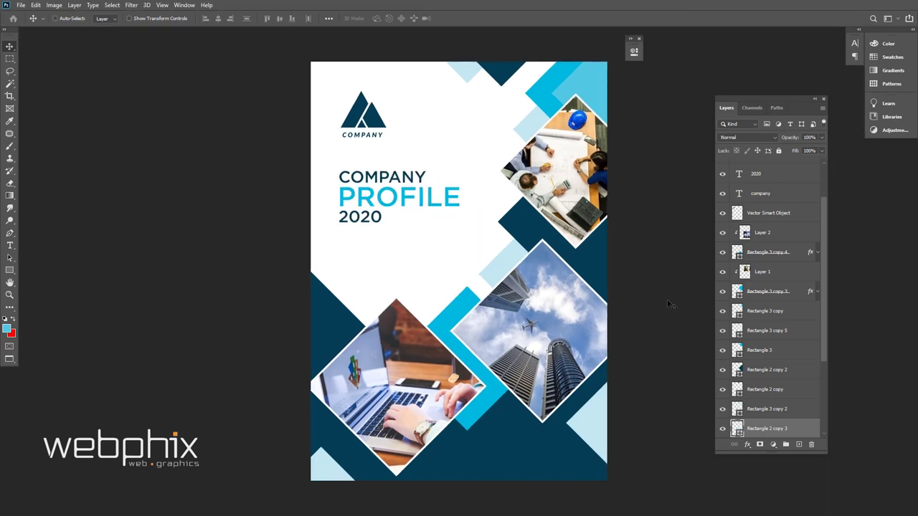
key(f)
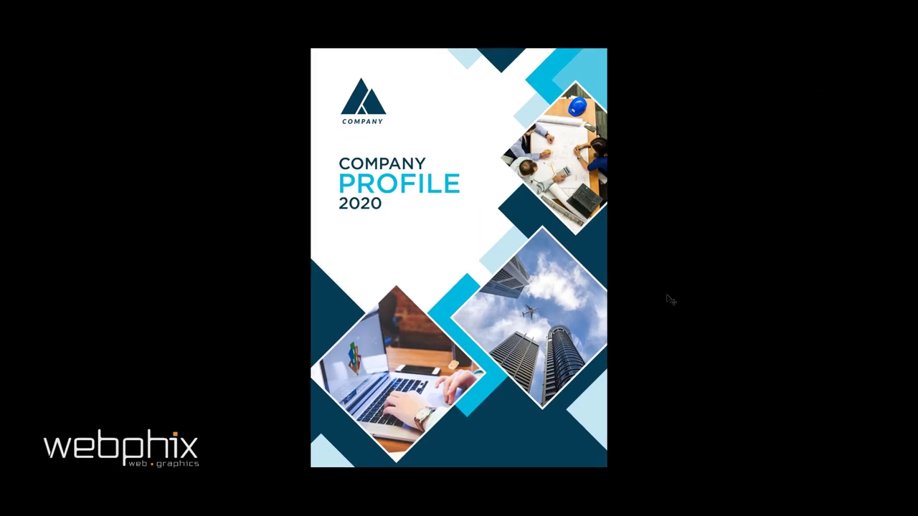
key(ctrl+0)
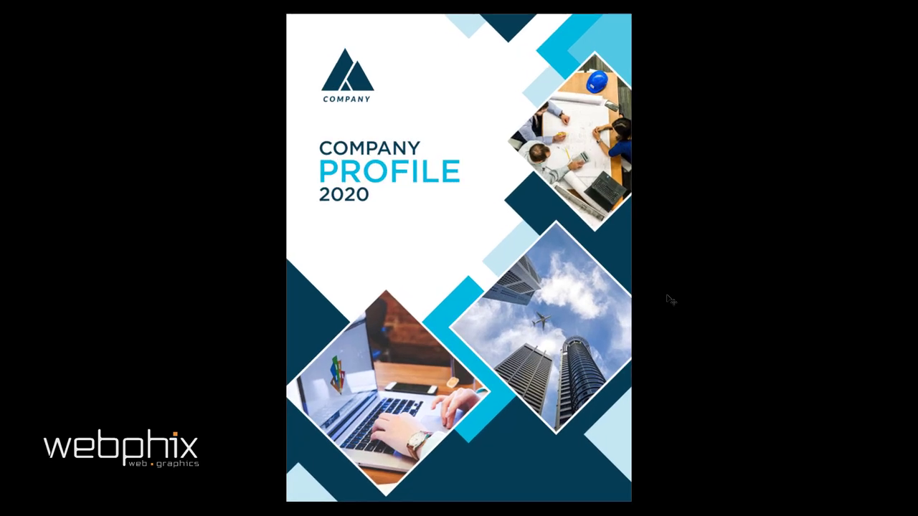